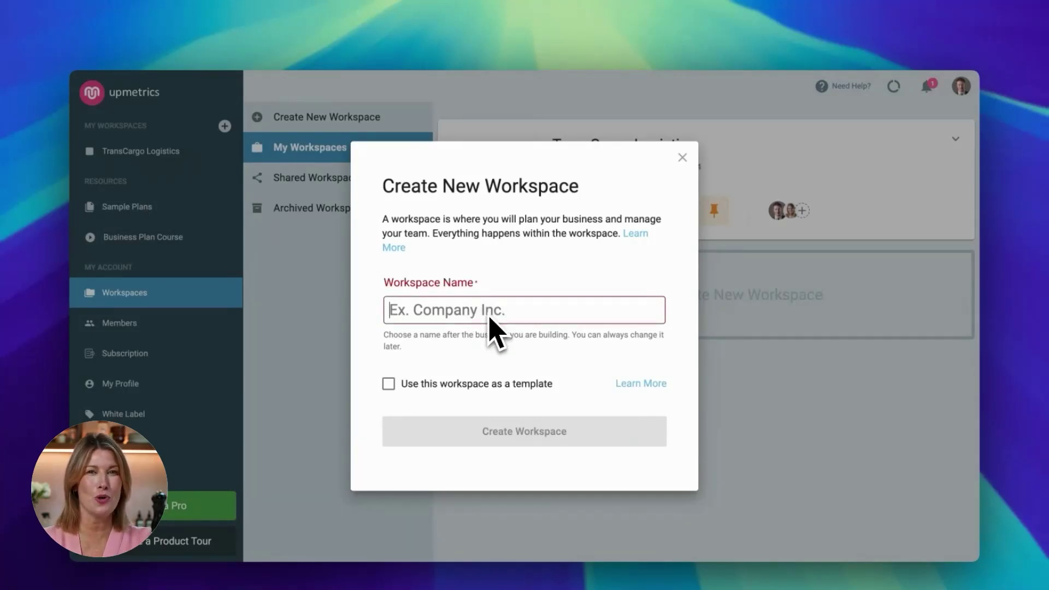
- Create a workspace named BrewCorner and describe the business as a cozy coffee shop in downtown Austin, Texas
text(BrewCorner)
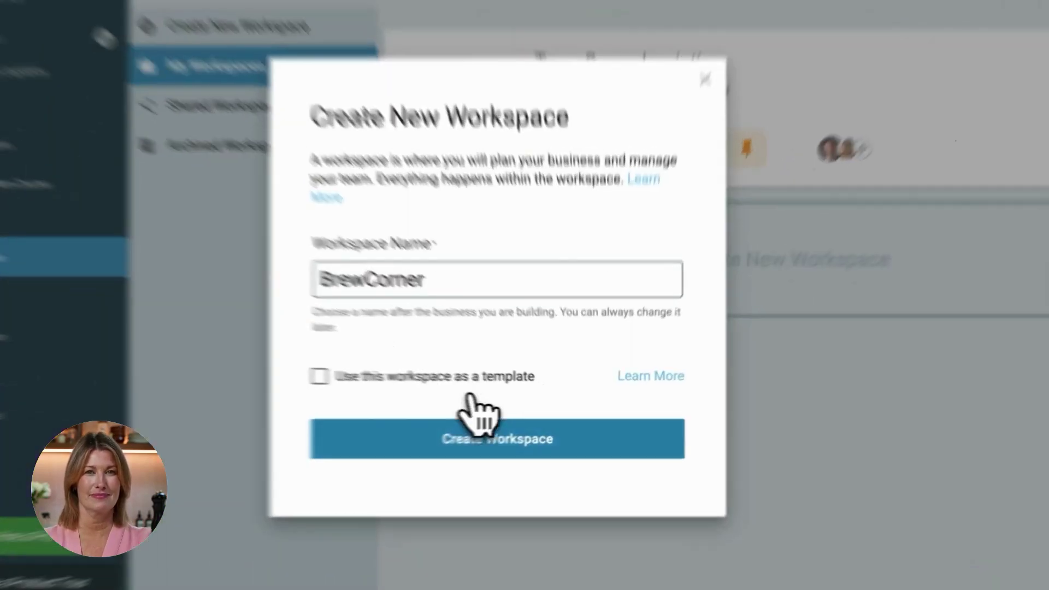
click(516, 429)
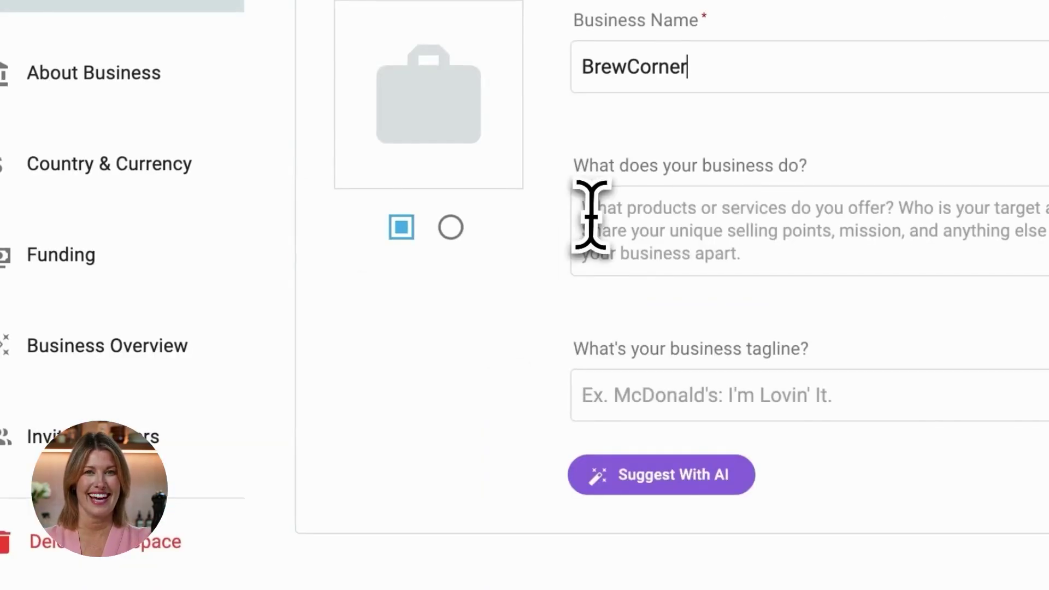
click(621, 208)
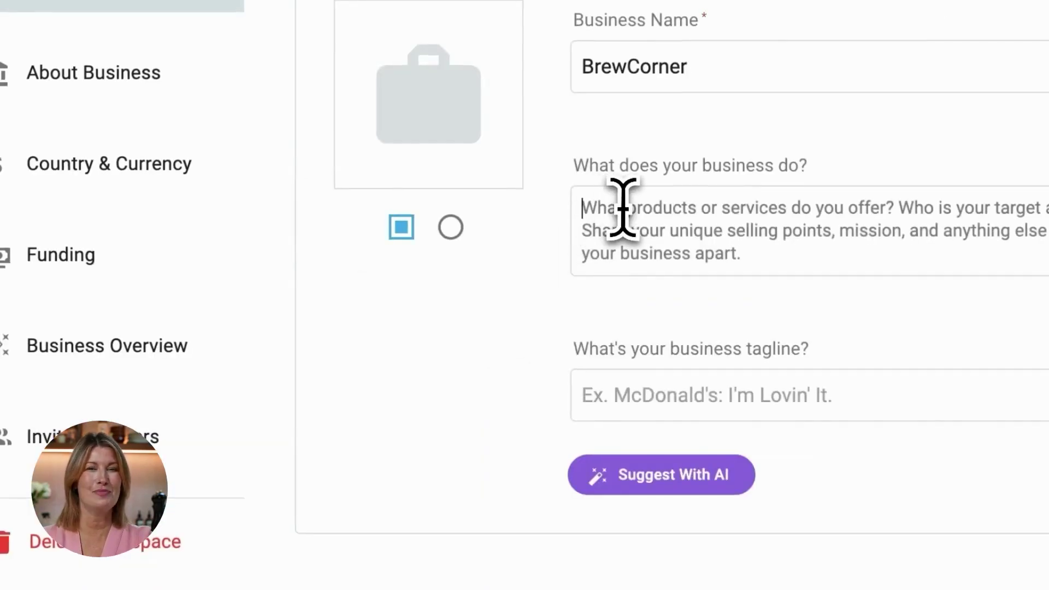
text(I, John Doe, along with my partner Jane Doe, am planning to open a cozy coffee shop called BrewCorner, located in the heart of downtown Austin, Texas. BrewCorner will offer a variety of coffee blends, artisan teas, and fresh pastries, focusing on high-quality, sustainable products. We aim to create a welcoming space for coffee enthusiasts and casual visitors alike, targeting the local community and tourists.)
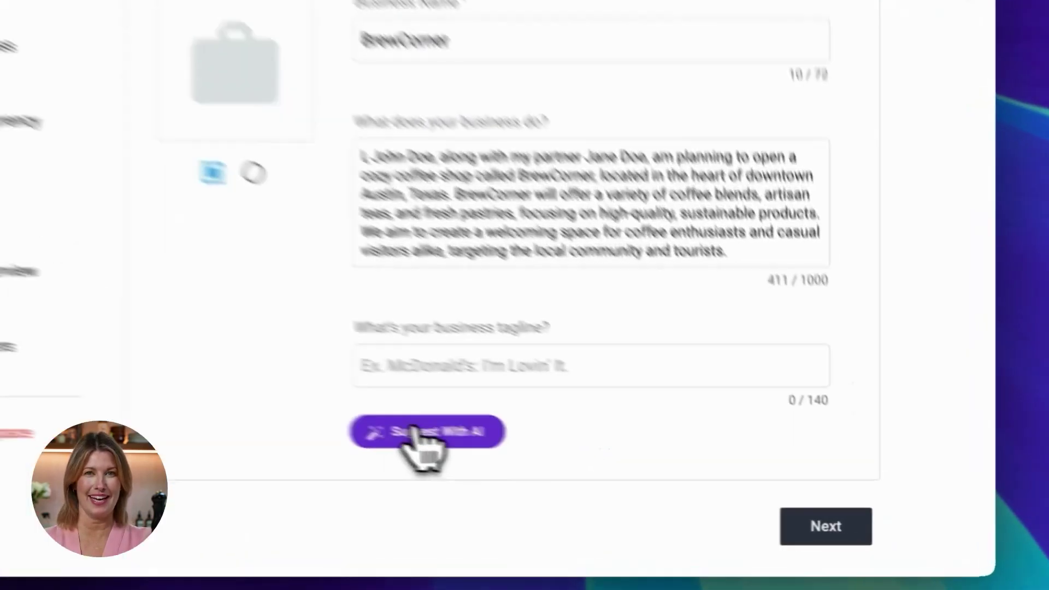
- Get AI tagline suggestions, choose "Where Every Cup Tells a Story" and continue to the business details
click(629, 474)
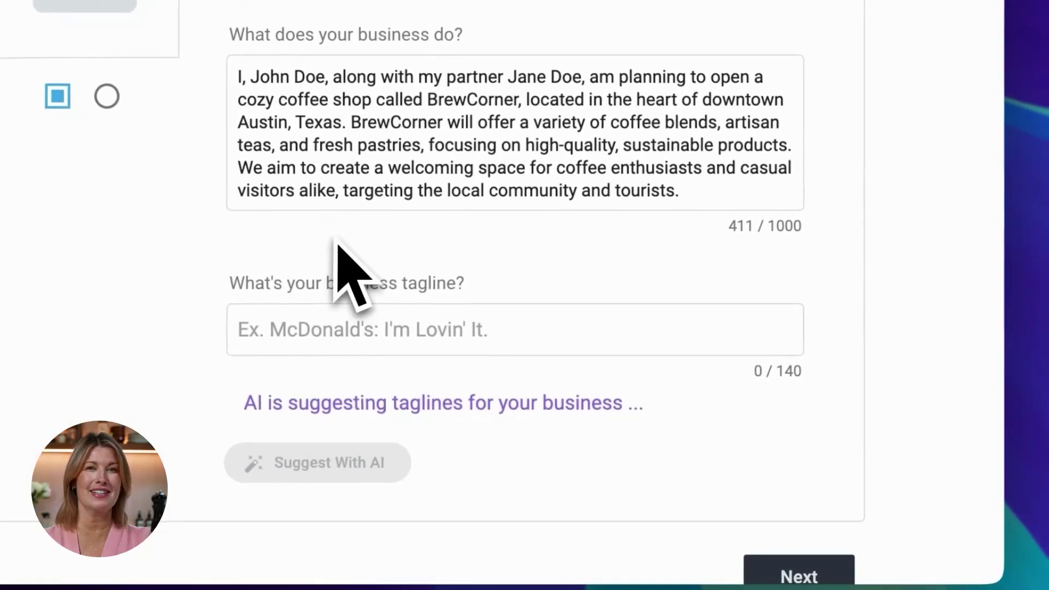
scroll(336, 243, down, 5)
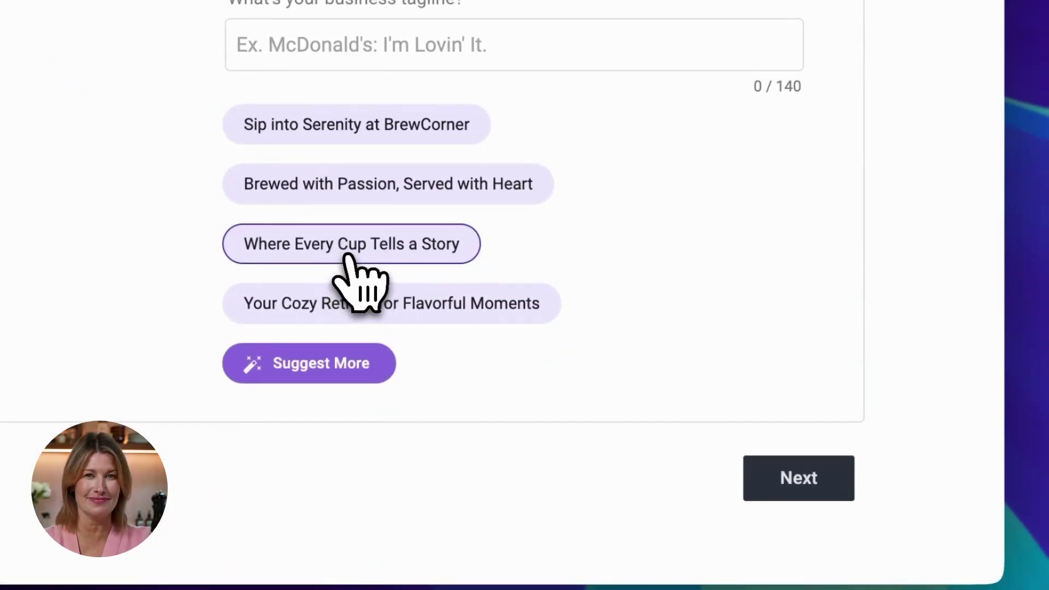
click(346, 255)
click(796, 470)
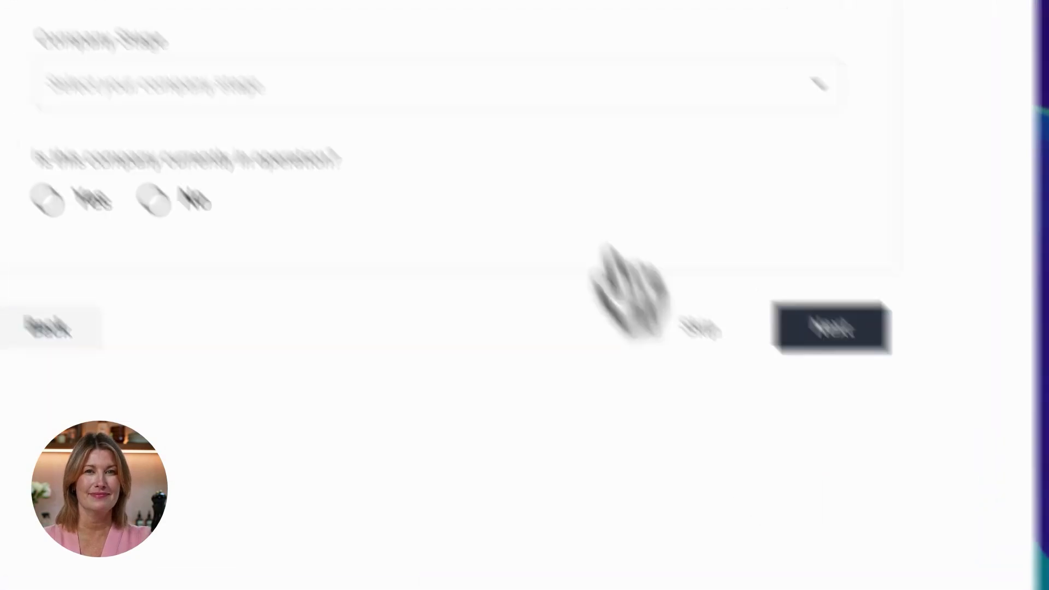
- Set the industry to Food, Beverage & Restaurant, stage to Idea and operation status to No, keeping the default country and currency
click(578, 203)
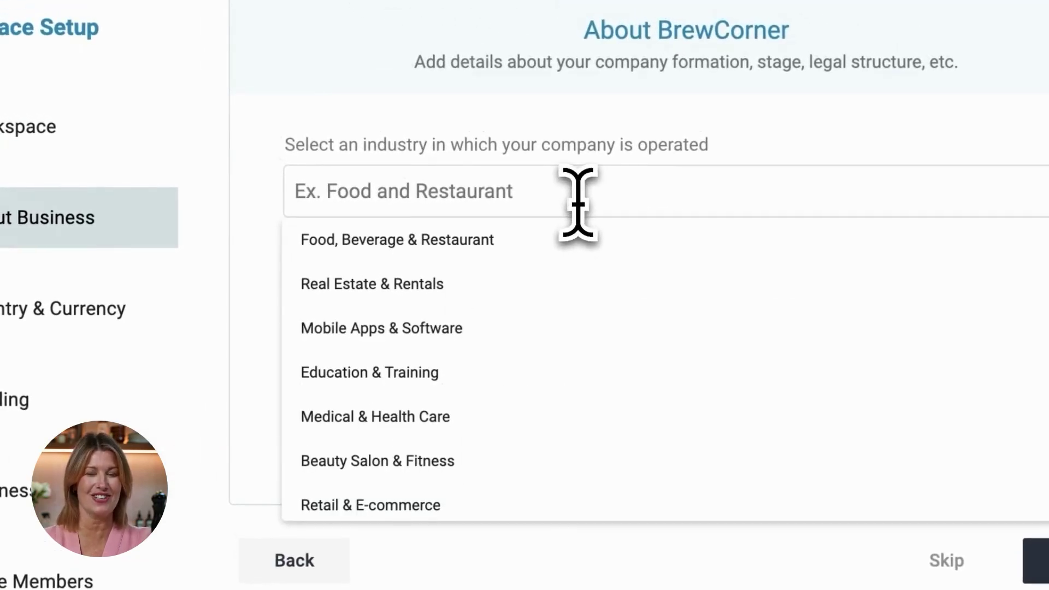
click(558, 243)
click(465, 333)
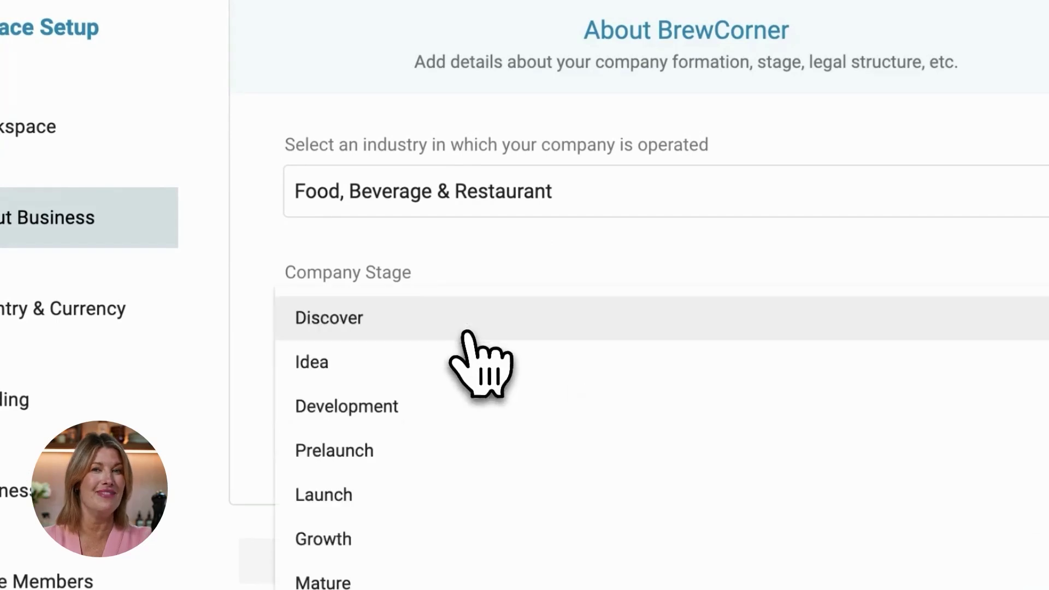
click(445, 369)
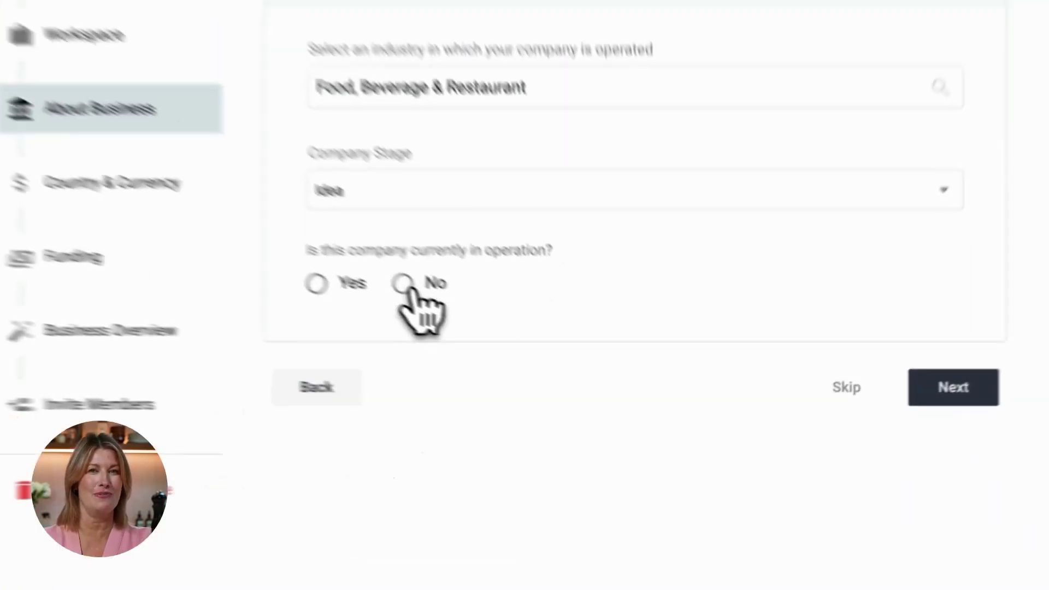
click(539, 350)
click(777, 374)
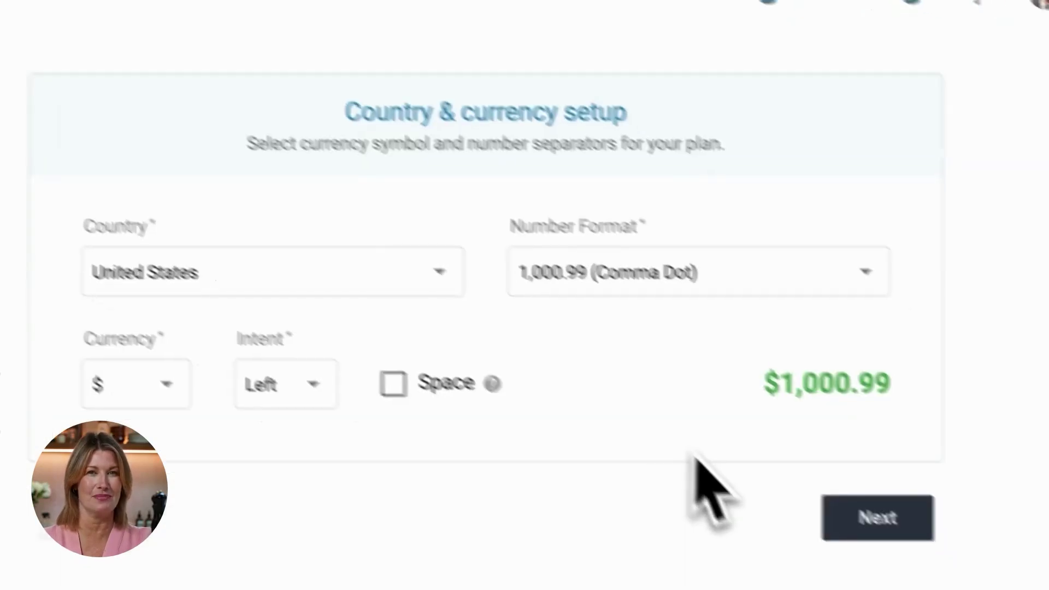
click(849, 523)
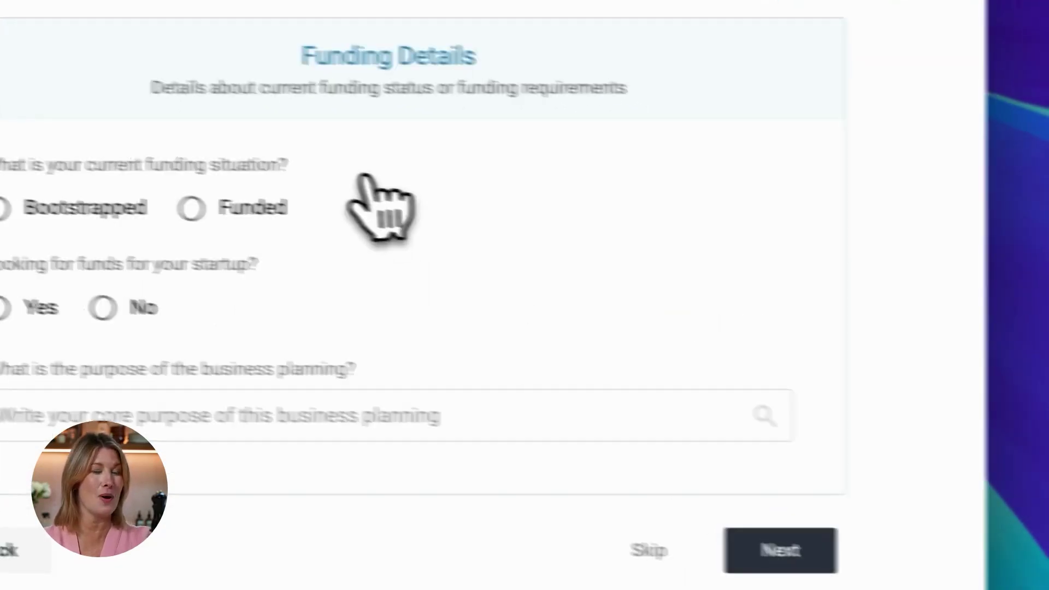
- Fill in the funding details: Bootstrapped, looking for funds of 40000, with the purpose "To seek an investment"
mouse_move(1, 214)
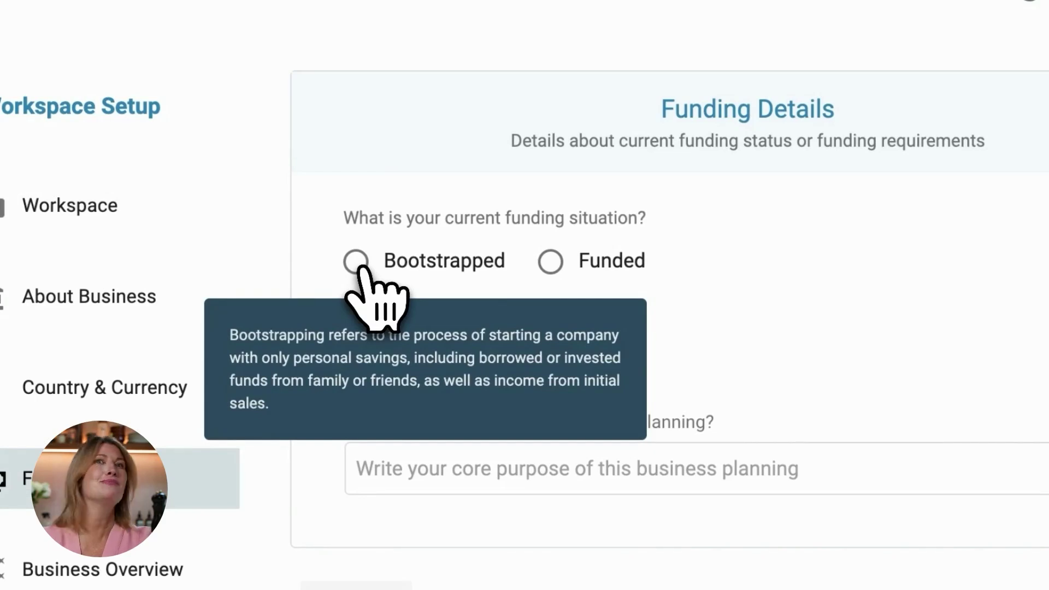
click(356, 262)
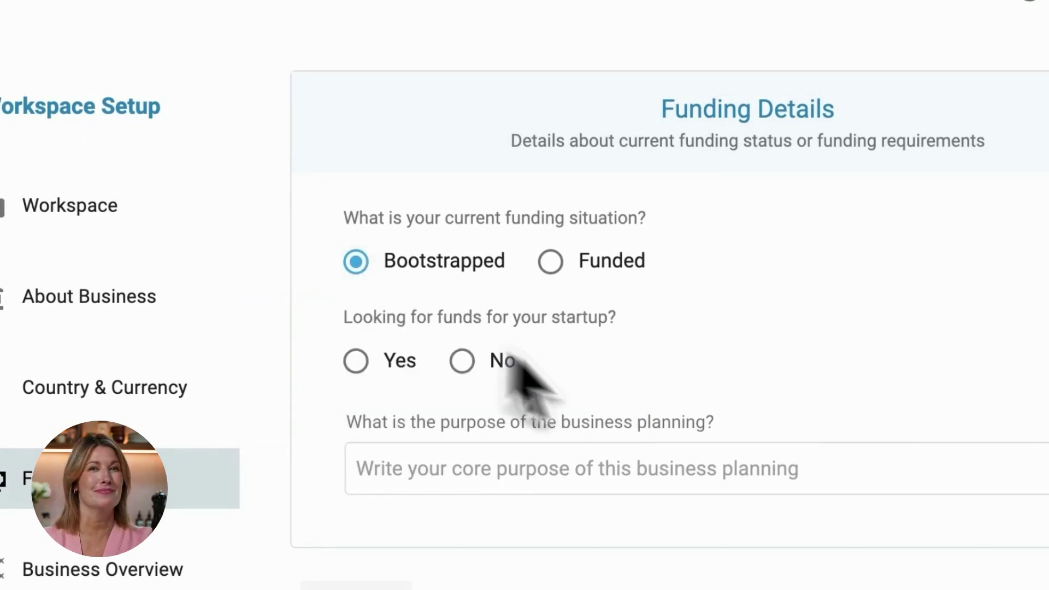
click(359, 366)
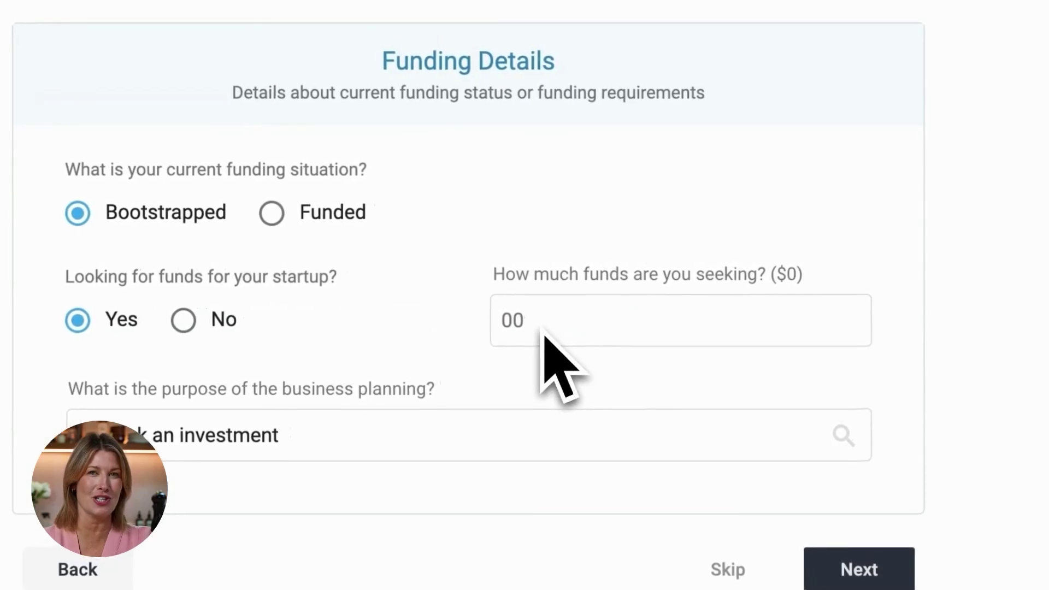
text(40000)
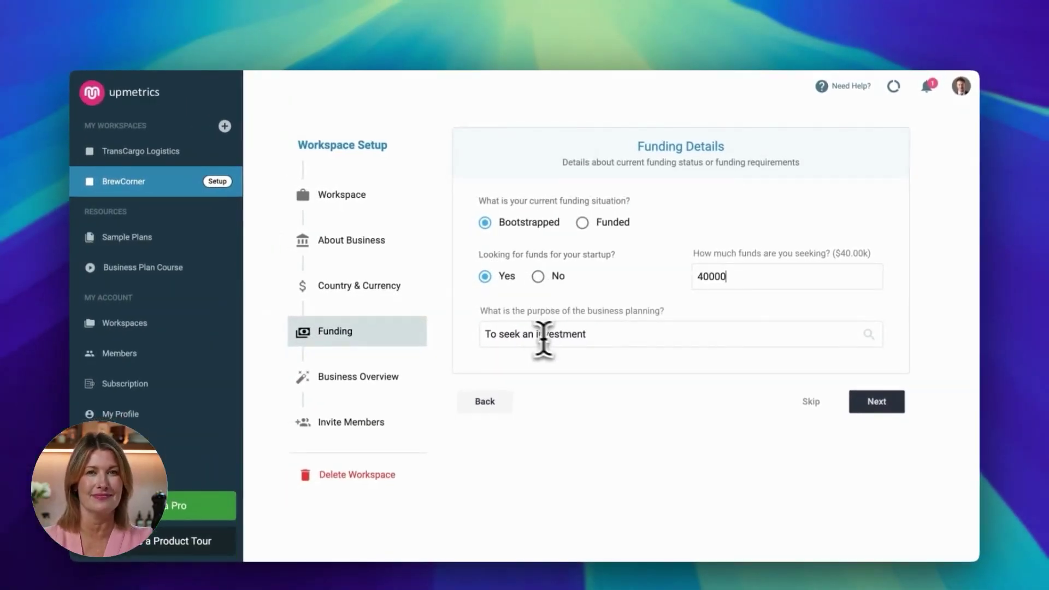
click(543, 334)
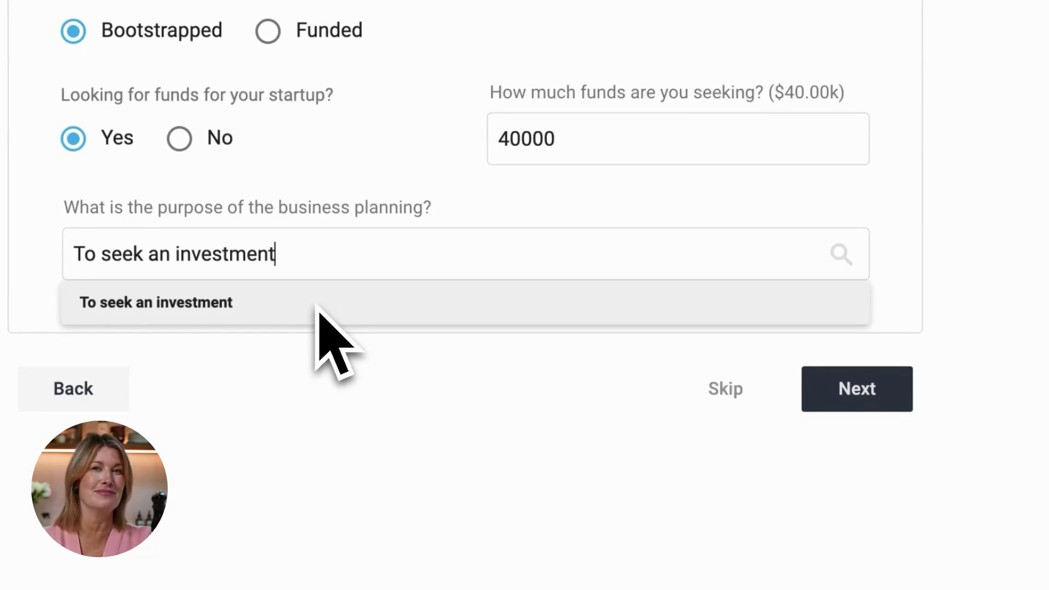
click(319, 308)
click(852, 389)
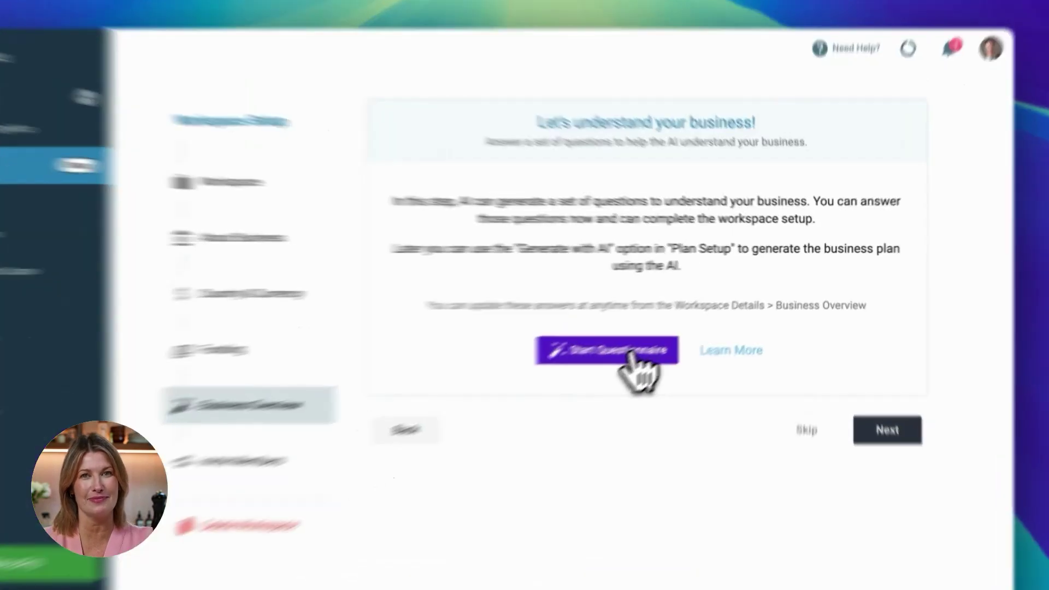
- Start the AI business questionnaire and use the suggested answer for the core mission question
click(668, 335)
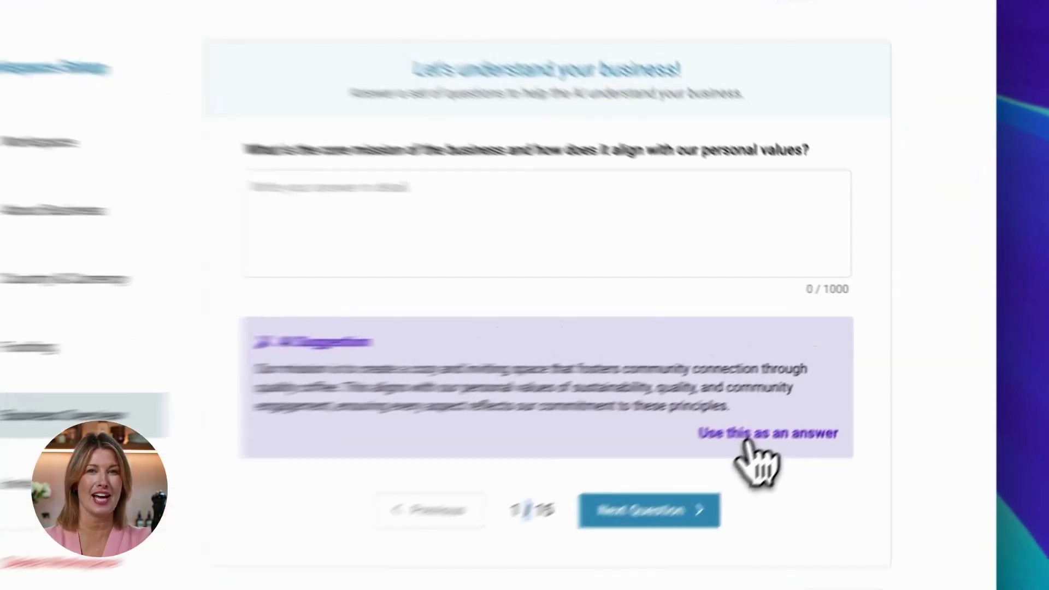
click(816, 390)
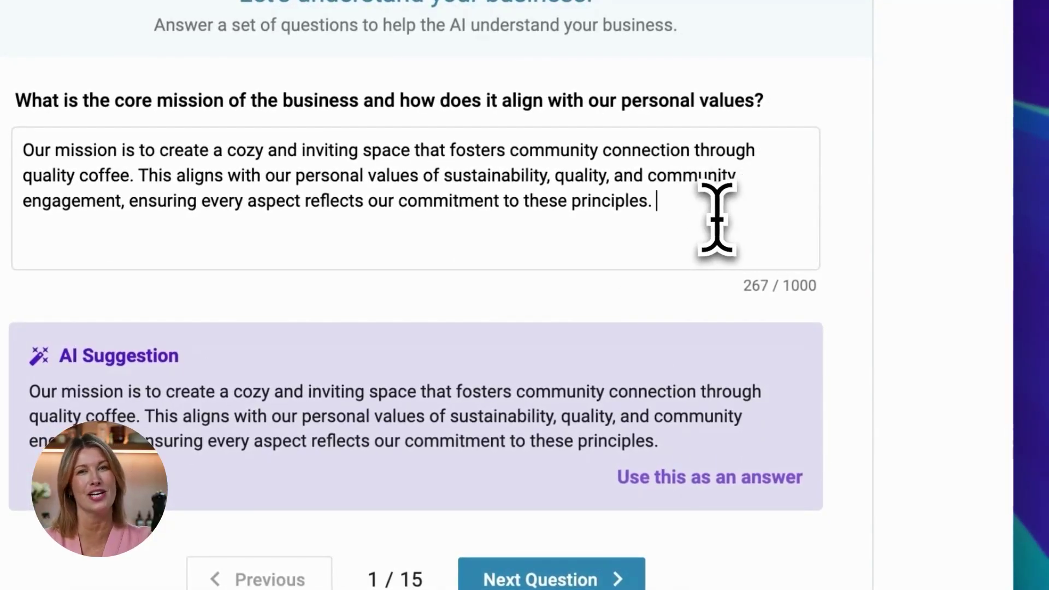
drag(672, 204, 177, 125)
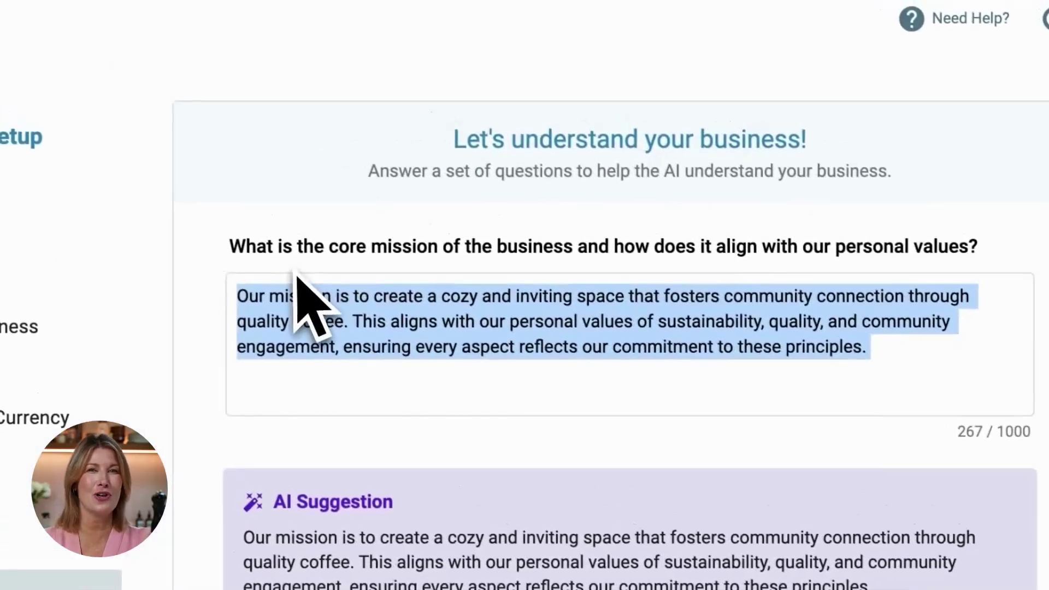
click(469, 283)
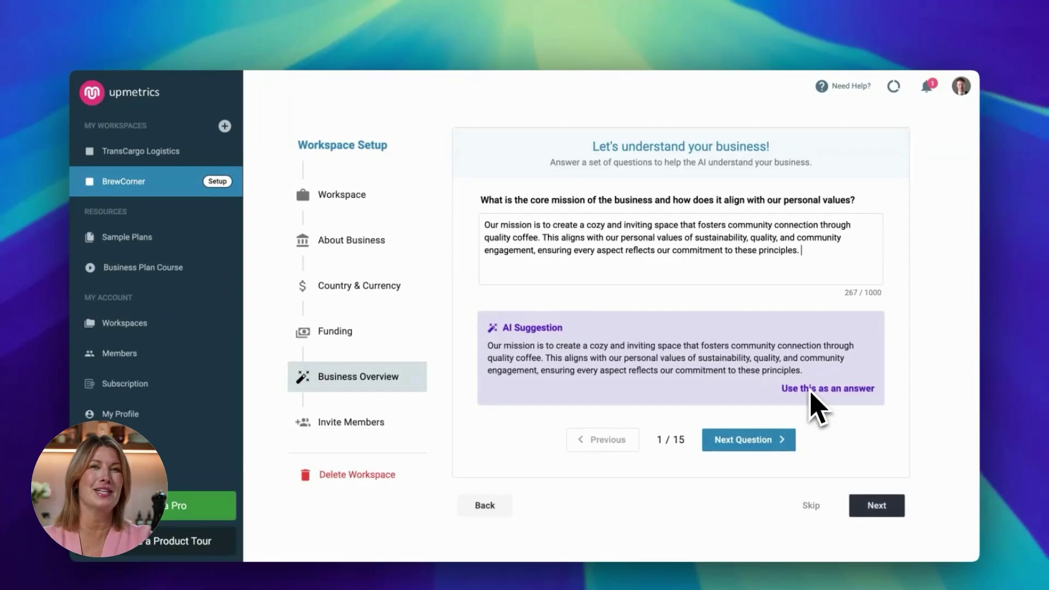
- Answer the remaining questions with the AI suggestions and finish the workspace setup without inviting team members
click(773, 440)
click(812, 390)
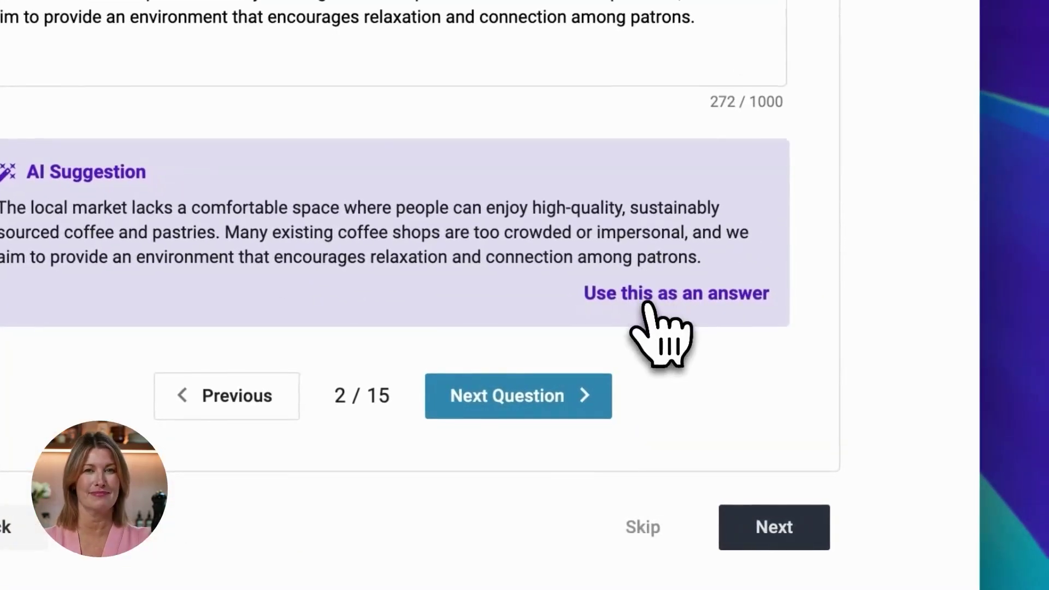
click(548, 394)
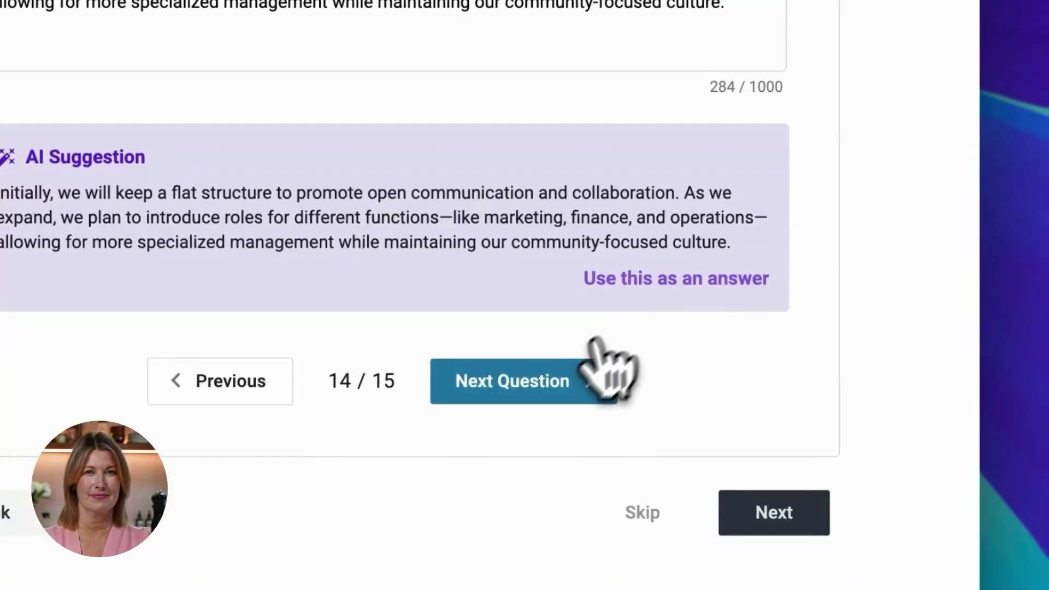
click(599, 363)
click(675, 279)
click(775, 494)
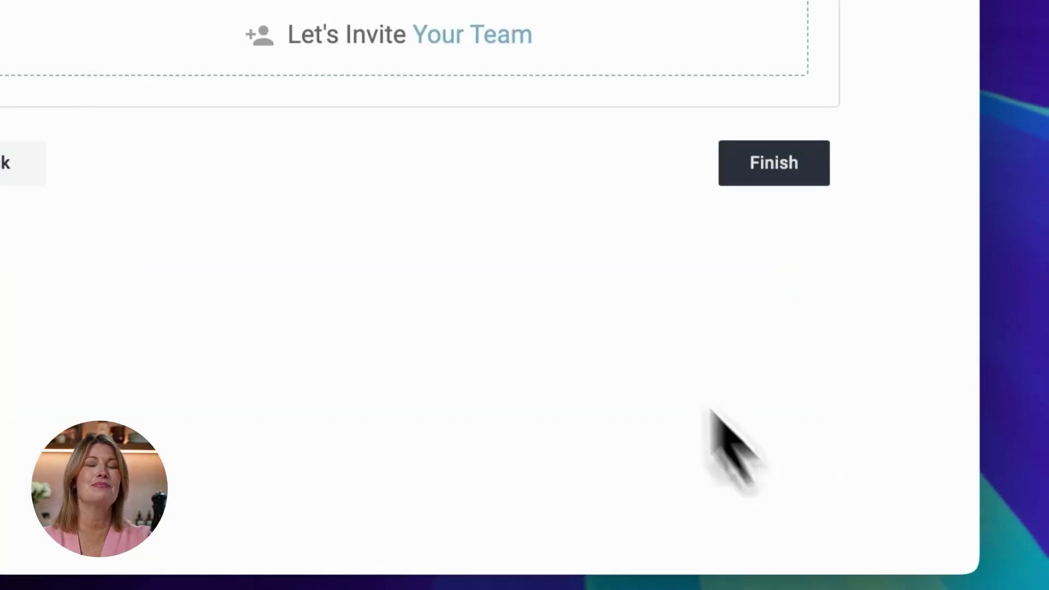
scroll(581, 293, up, 5)
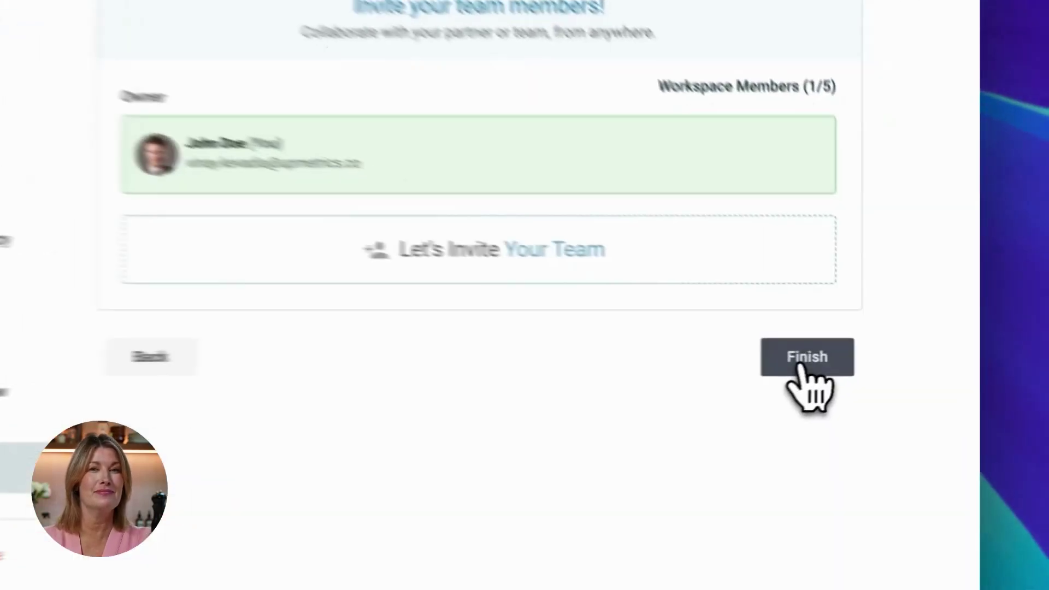
click(876, 356)
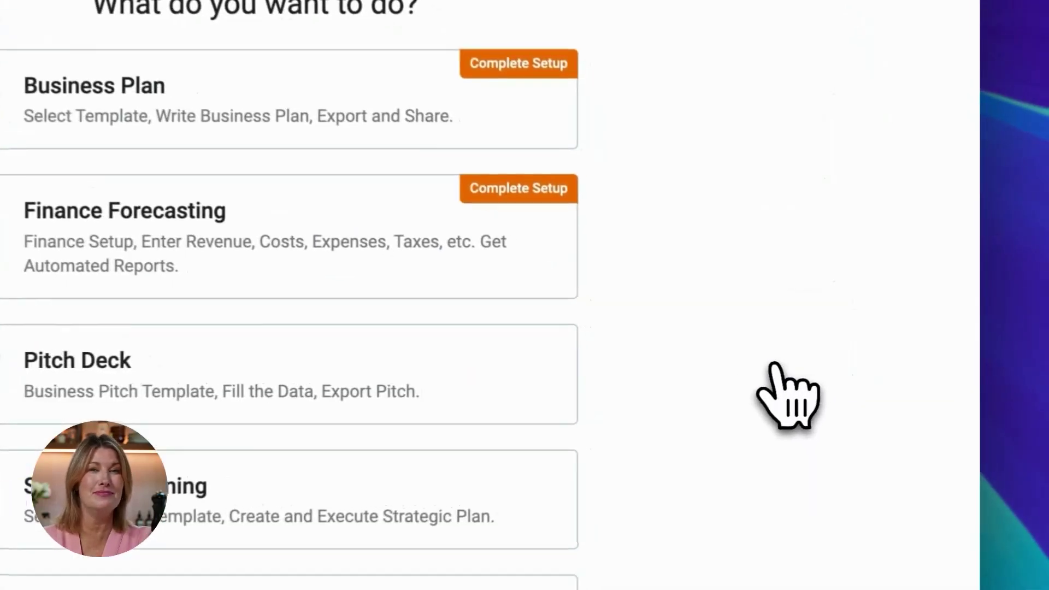
- Start the business plan for BrewCorner with the AI generation option and generate it from the workspace answers
click(428, 286)
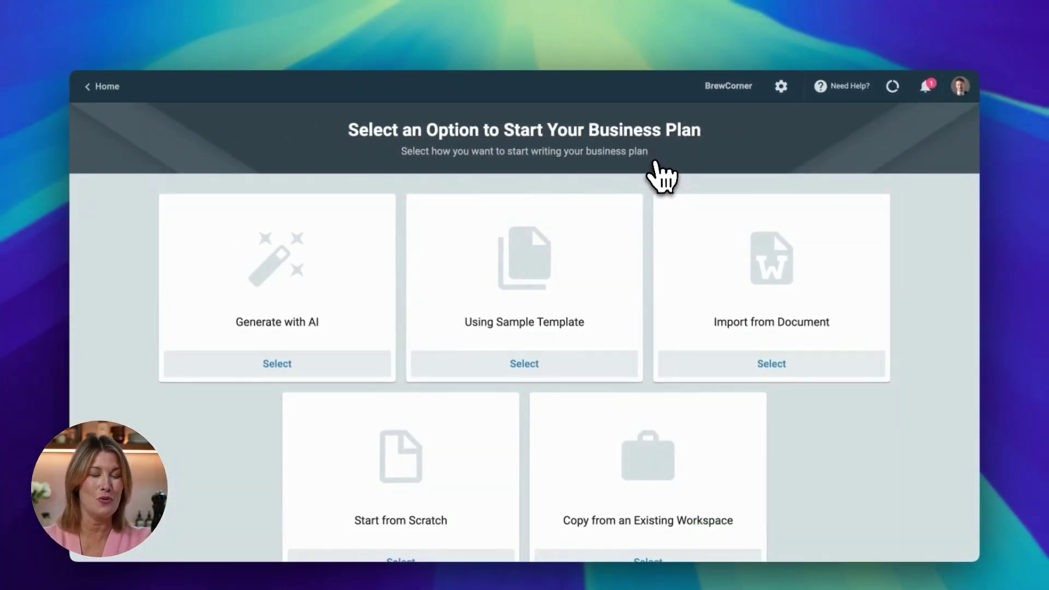
mouse_move(319, 224)
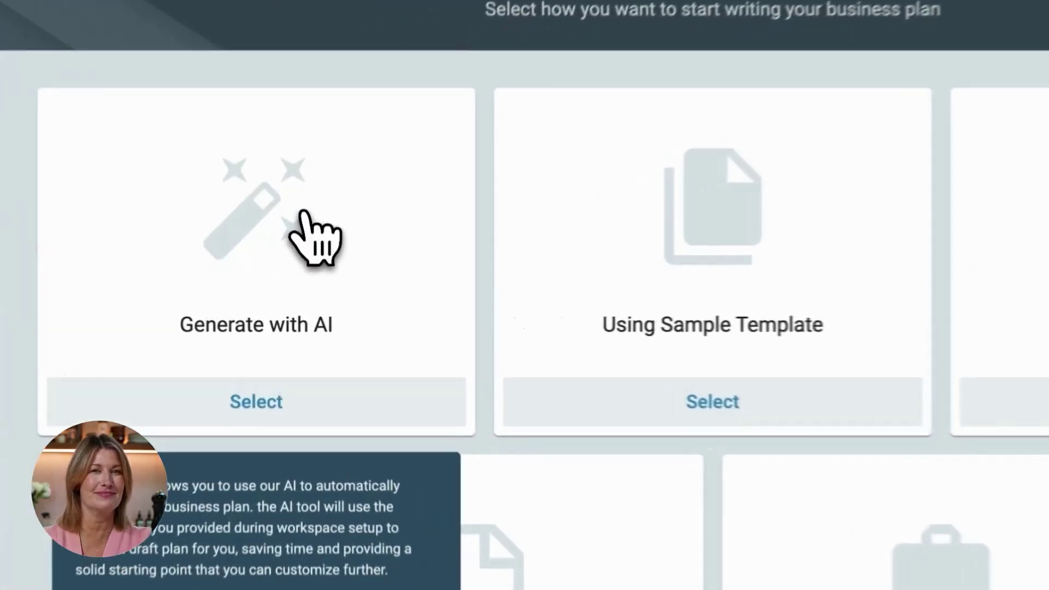
click(317, 394)
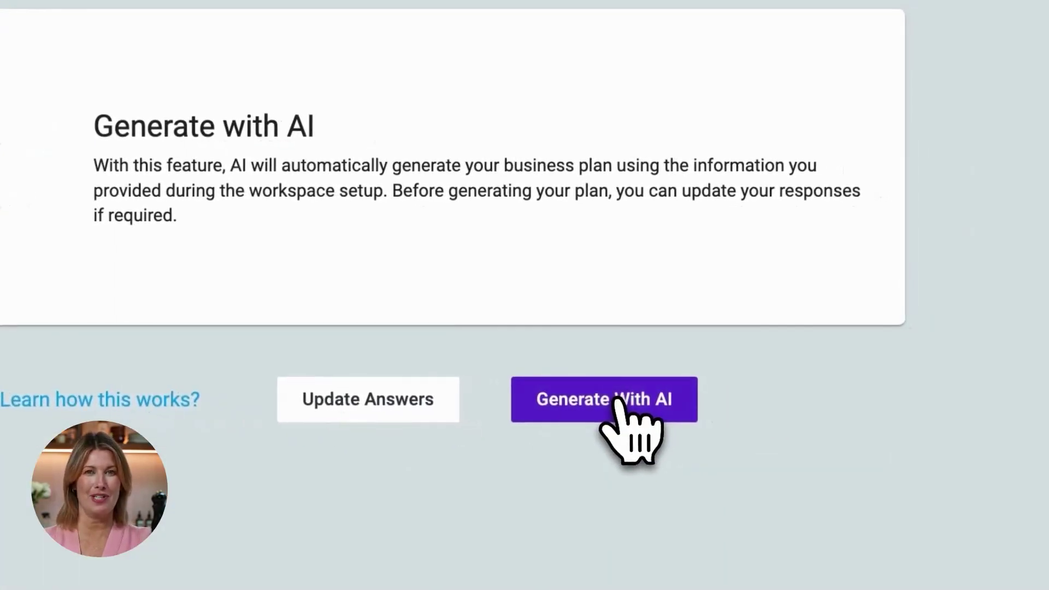
click(619, 403)
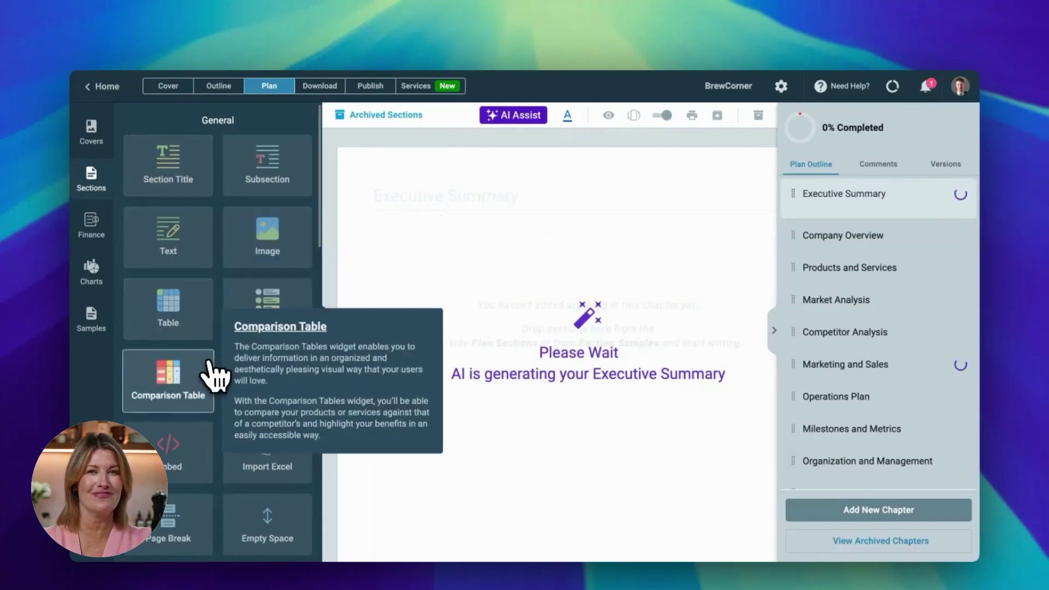
- Look through the available plan sections, collapse their list and review the generated Executive Summary
scroll(218, 248, down, 4)
scroll(221, 251, down, 2)
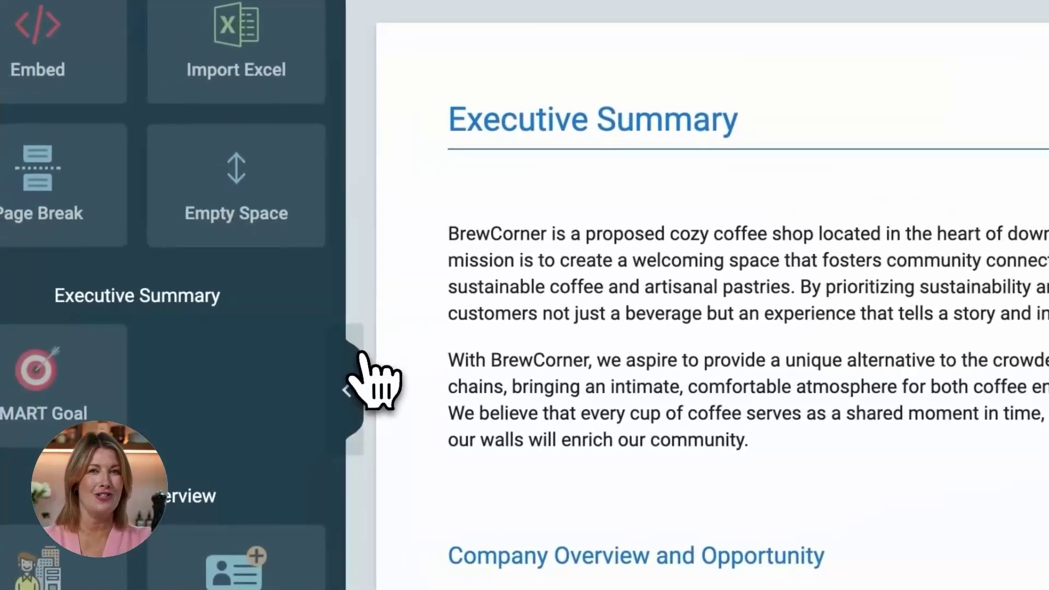
click(321, 377)
scroll(692, 298, down, 2)
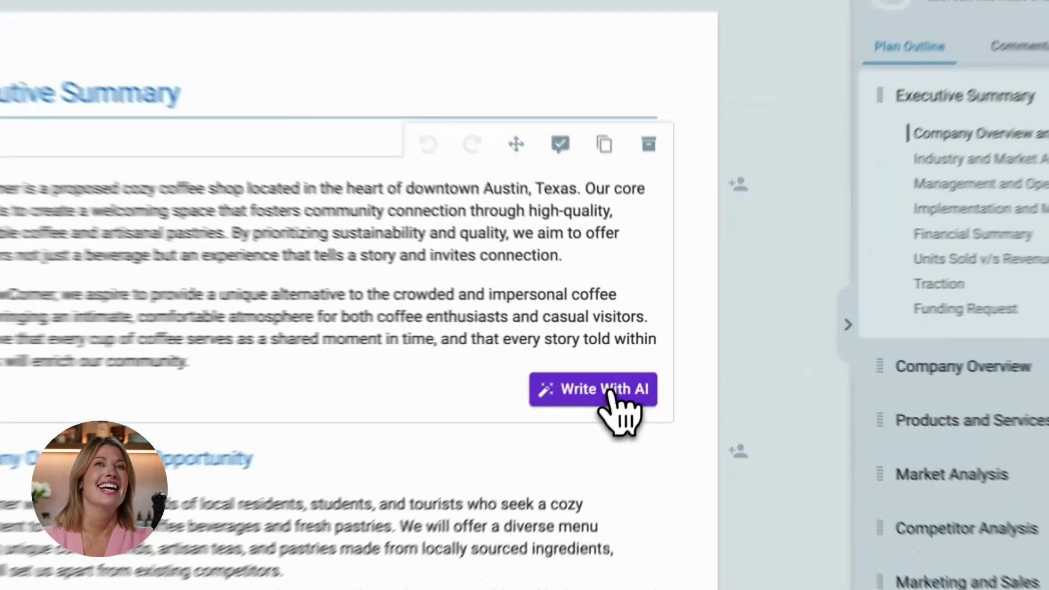
- Open the AI writing assistant for the Executive Summary's opening text and view its assistance options
click(639, 370)
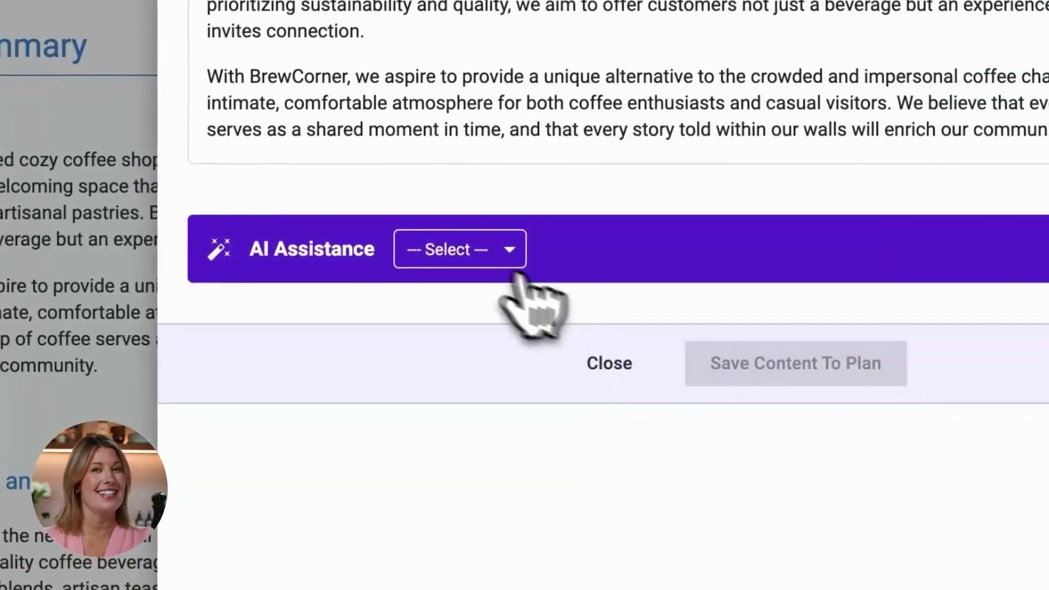
click(471, 243)
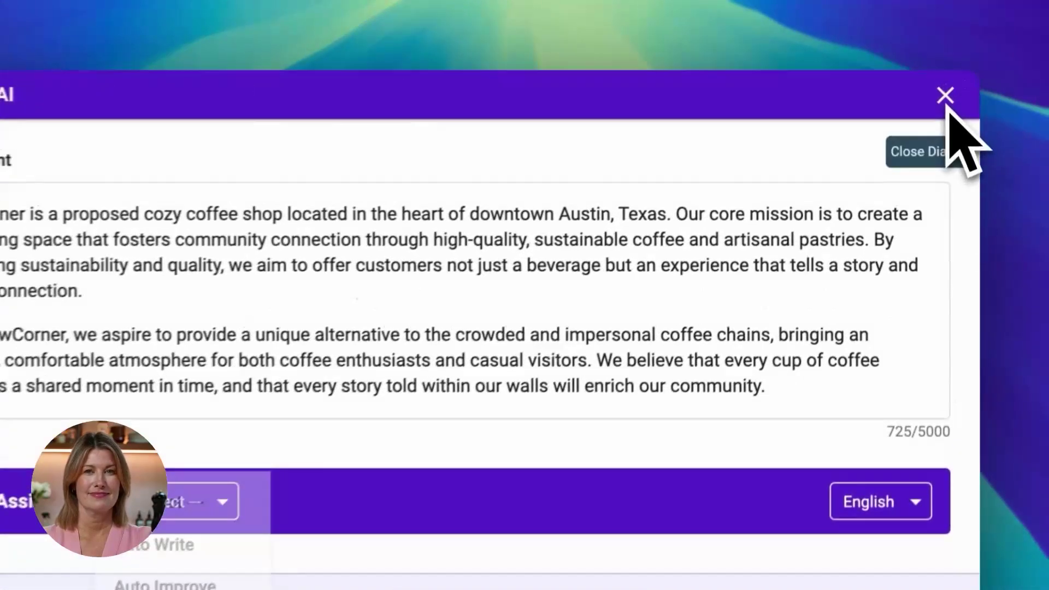
- Close the writing assistant, add a blank line after the Company Overview chapter's opening text and show the insertable element options
click(962, 83)
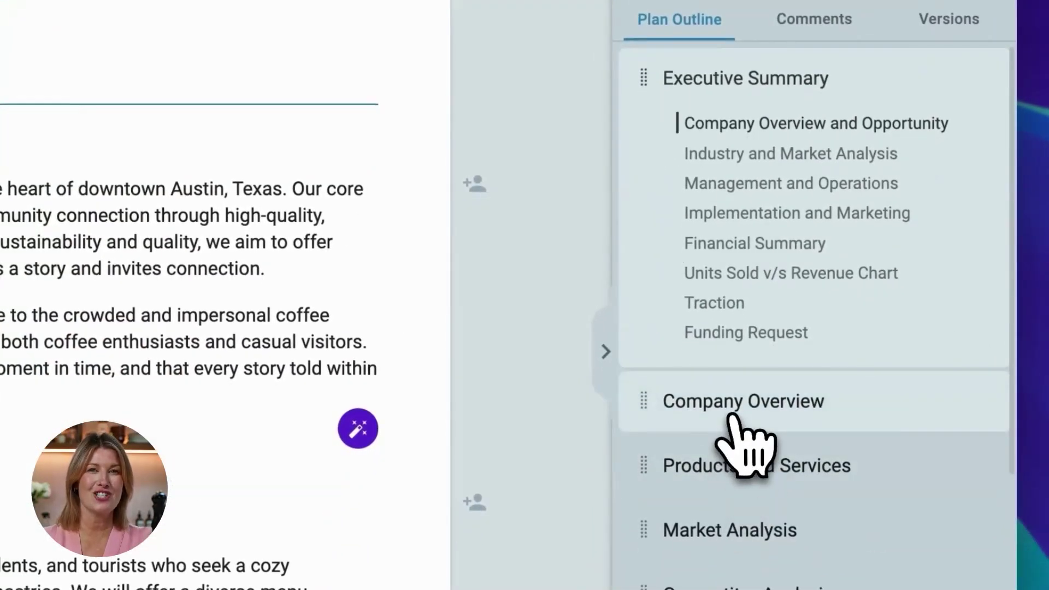
click(710, 545)
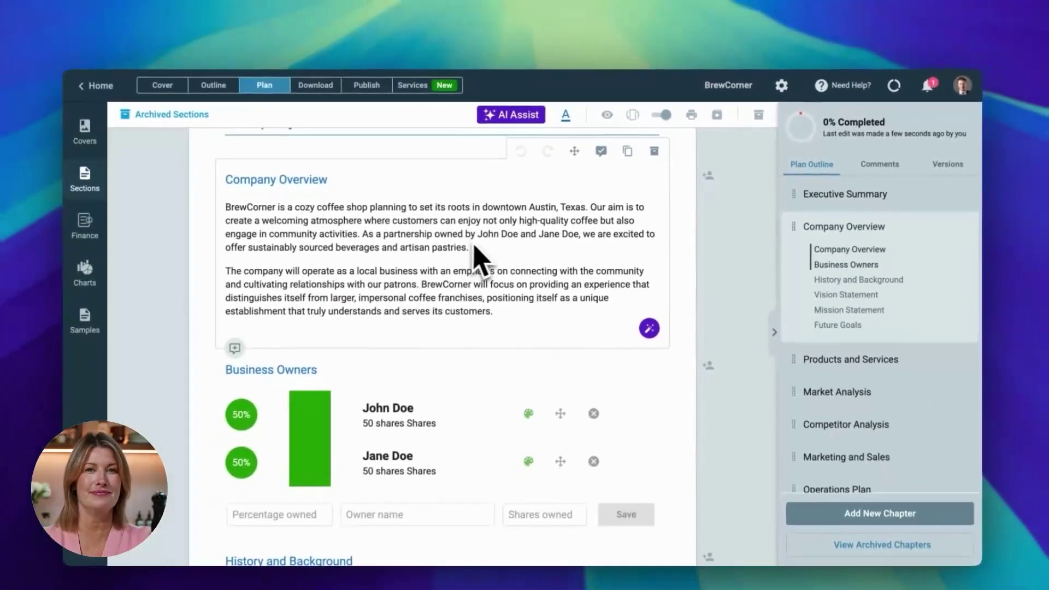
click(514, 308)
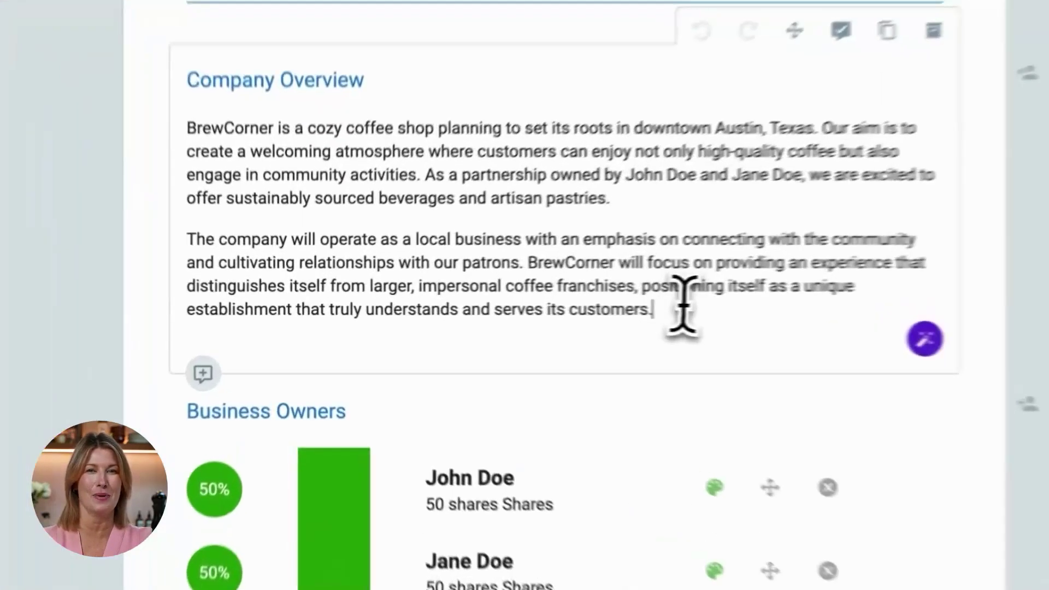
key(Return)
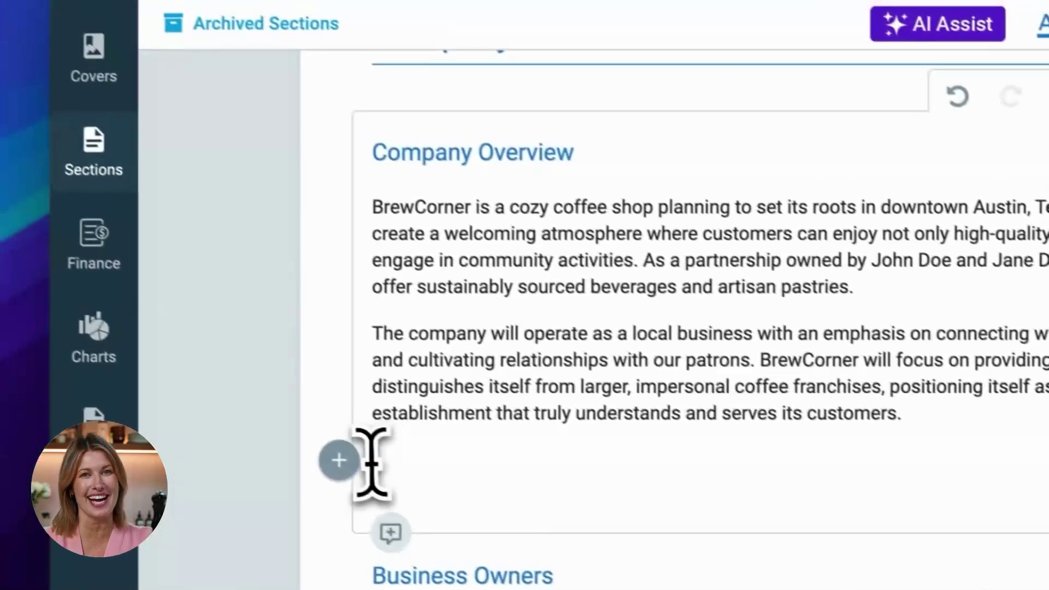
click(139, 357)
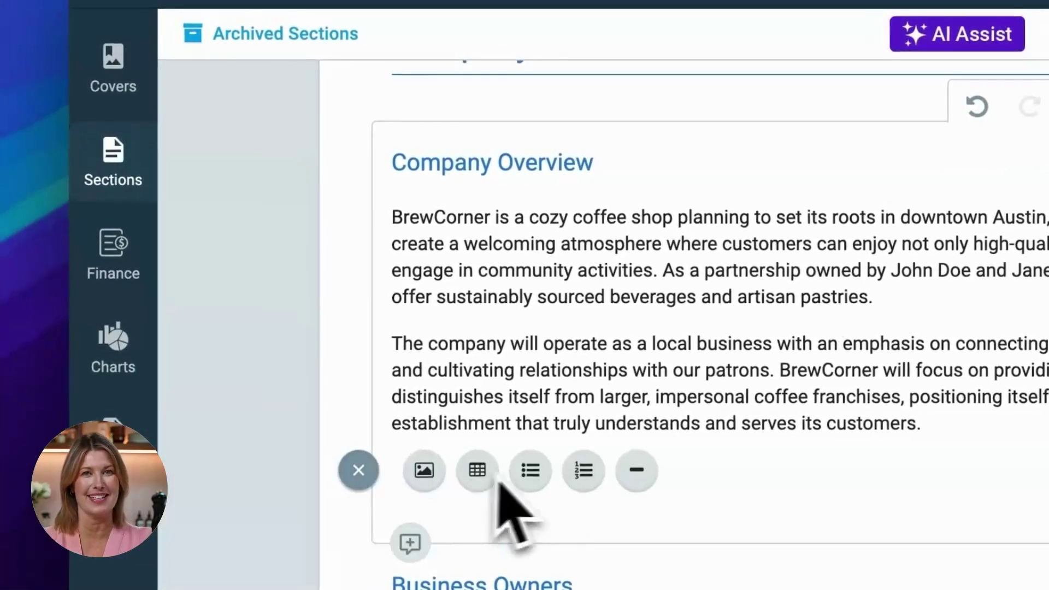
- Show the section library and review the Market Analysis chapter from Market Size to Future Markets with the outline hidden
click(127, 189)
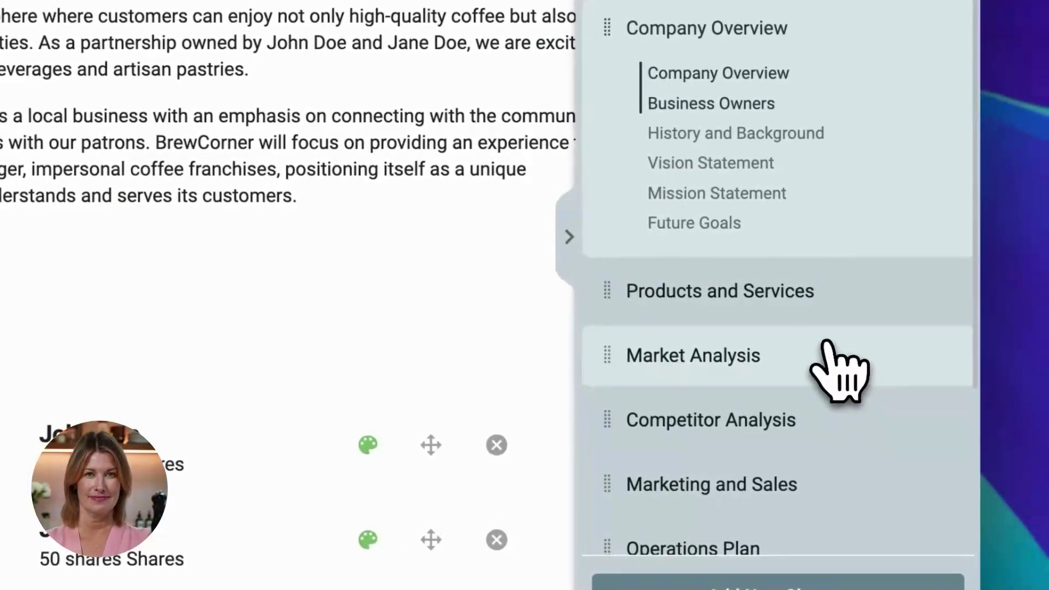
click(826, 343)
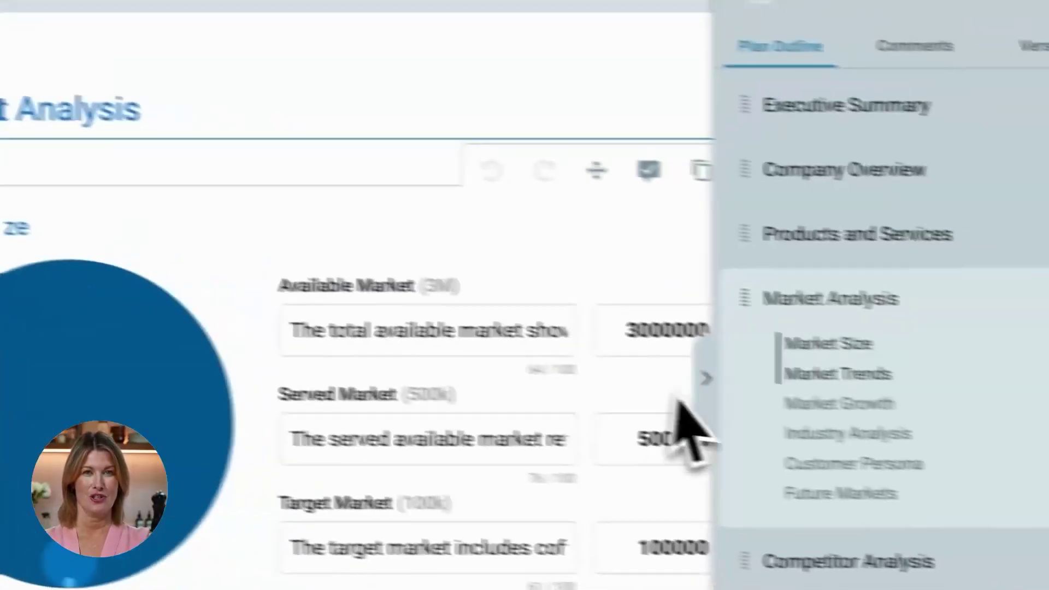
click(707, 377)
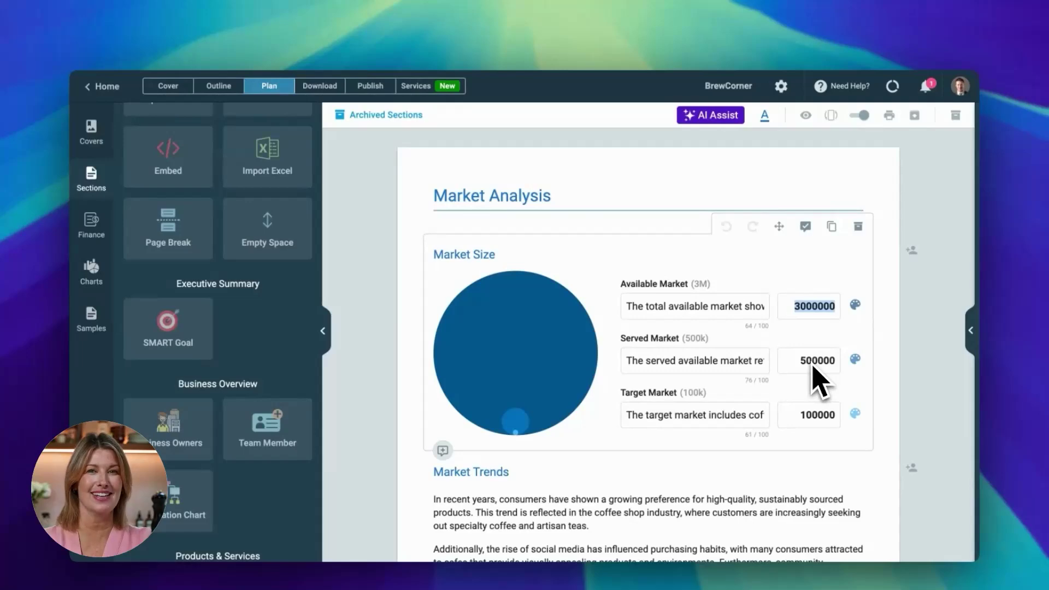
scroll(728, 295, down, 1)
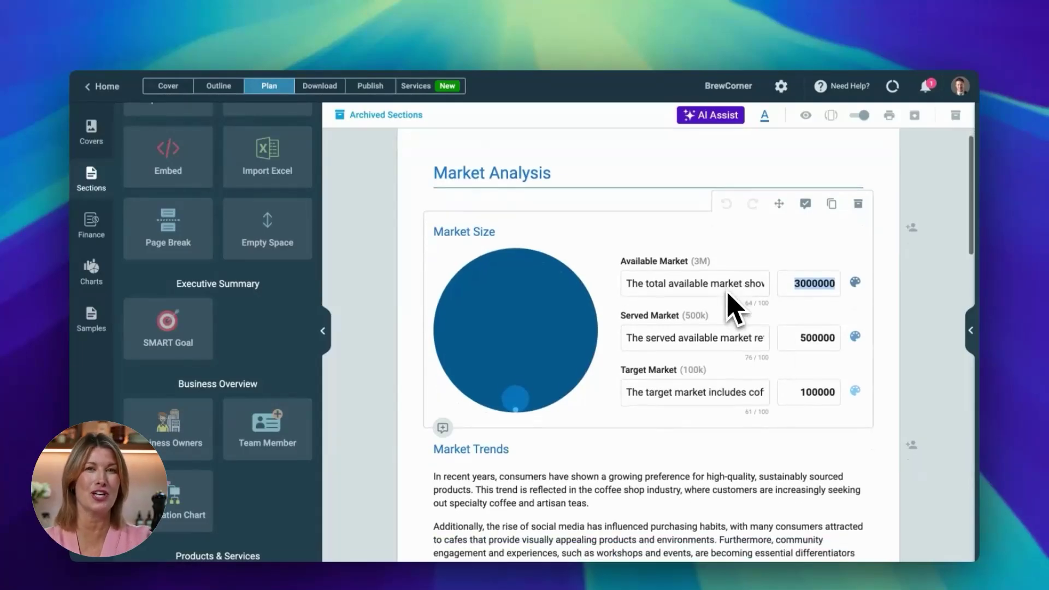
scroll(729, 295, down, 3)
scroll(733, 305, down, 8)
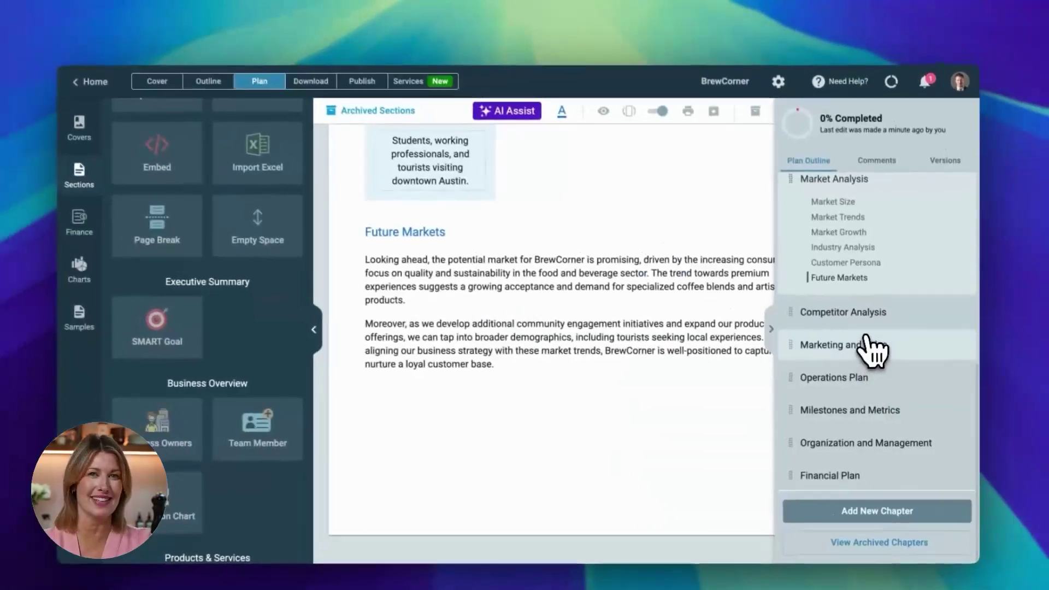
- Add a SWOT Analysis section from the Competition group below Future Markets in the Market Analysis chapter
scroll(271, 356, down, 4)
scroll(271, 355, down, 5)
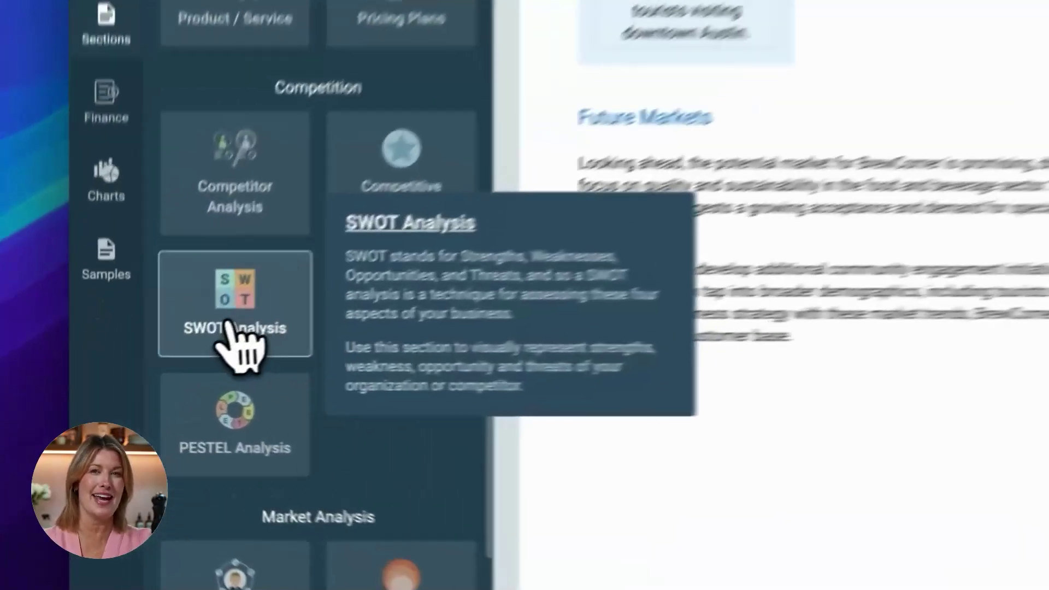
drag(167, 352, 510, 427)
drag(787, 481, 789, 486)
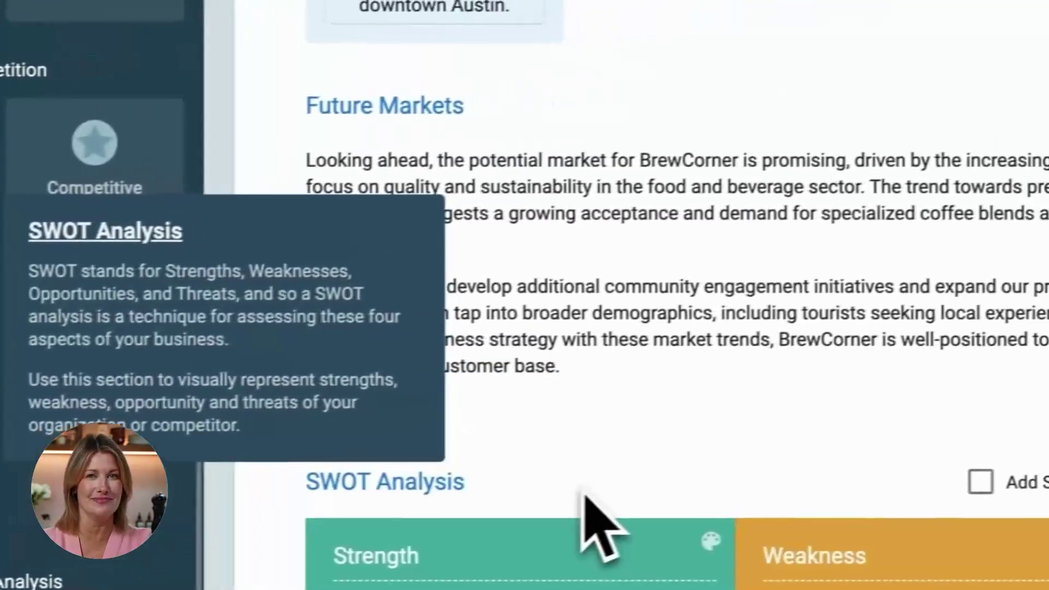
scroll(620, 444, down, 10)
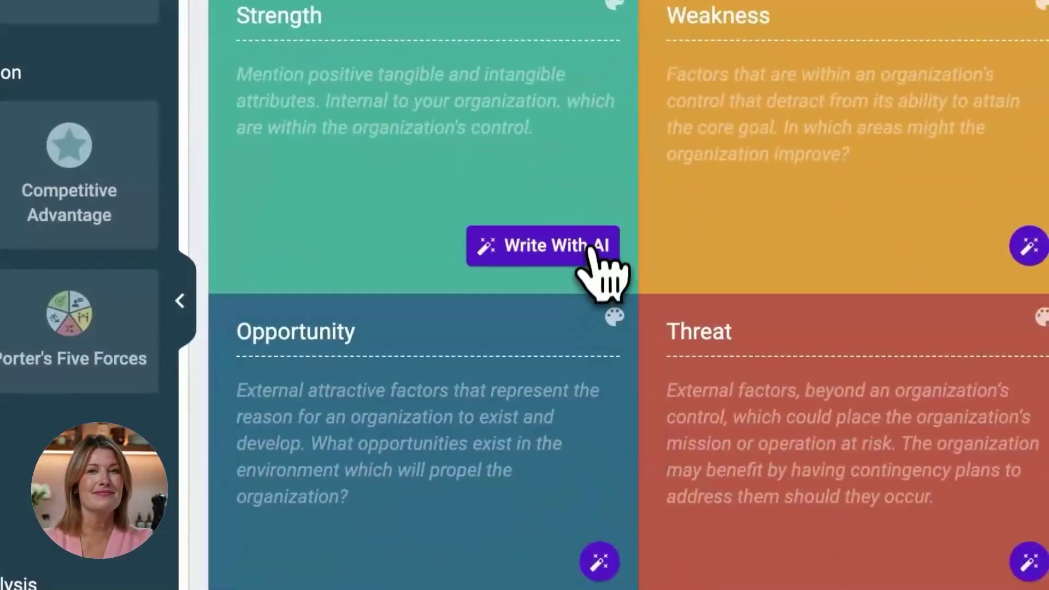
- Start AI writing for the Strength quadrant with the prompt "I am writing SWOT analysis for my business , Please write strength section in very brief and listical way"
click(591, 248)
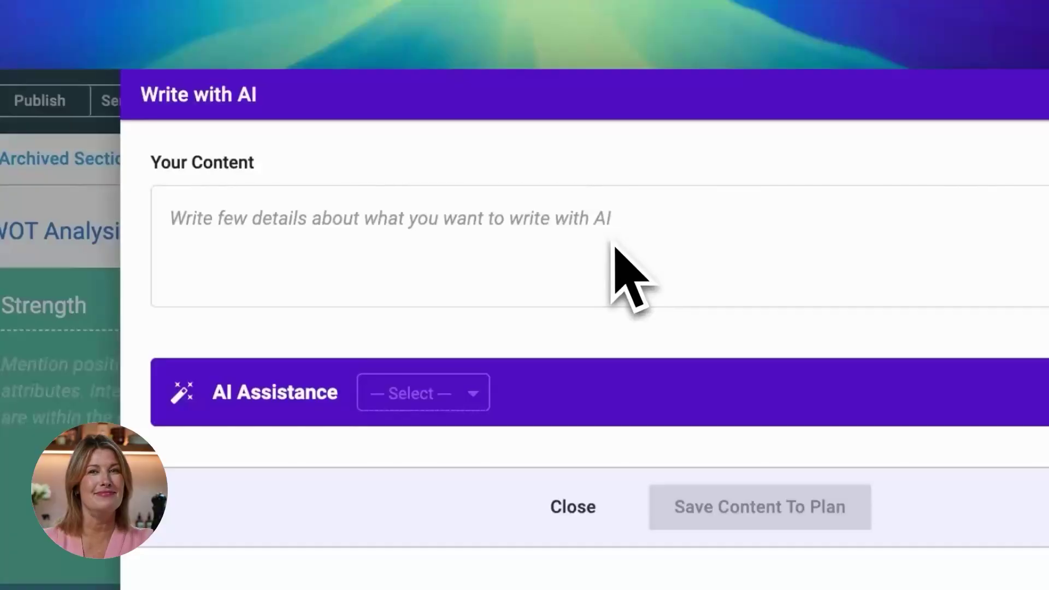
click(616, 223)
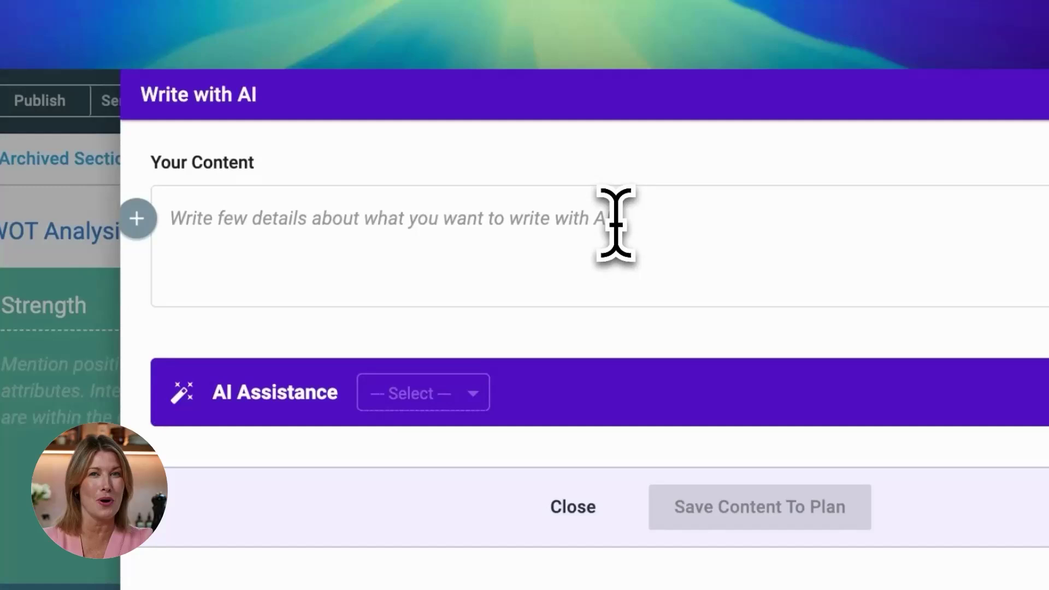
text(I)
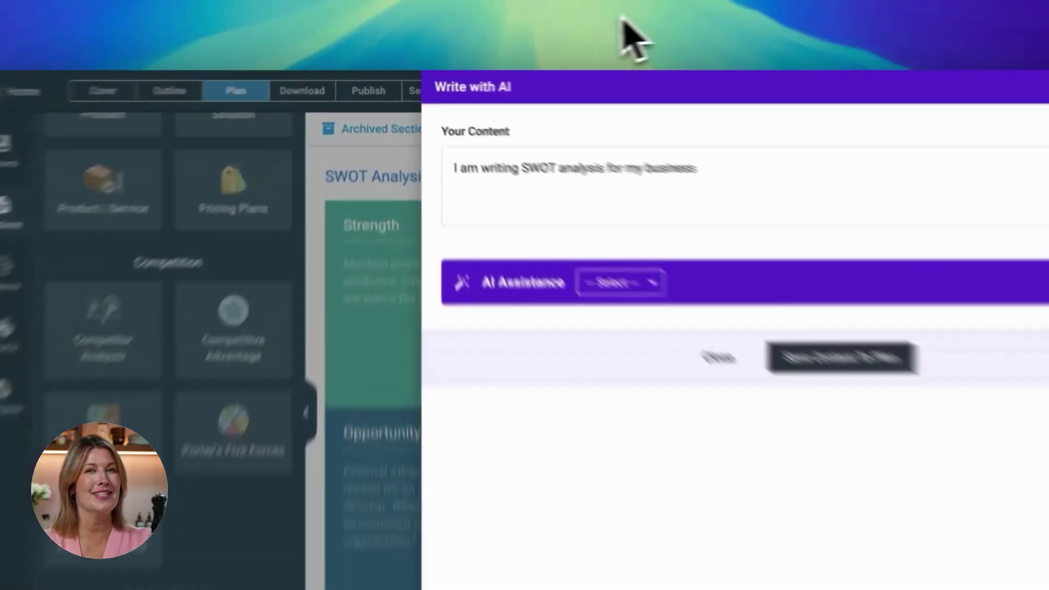
text(, Ple)
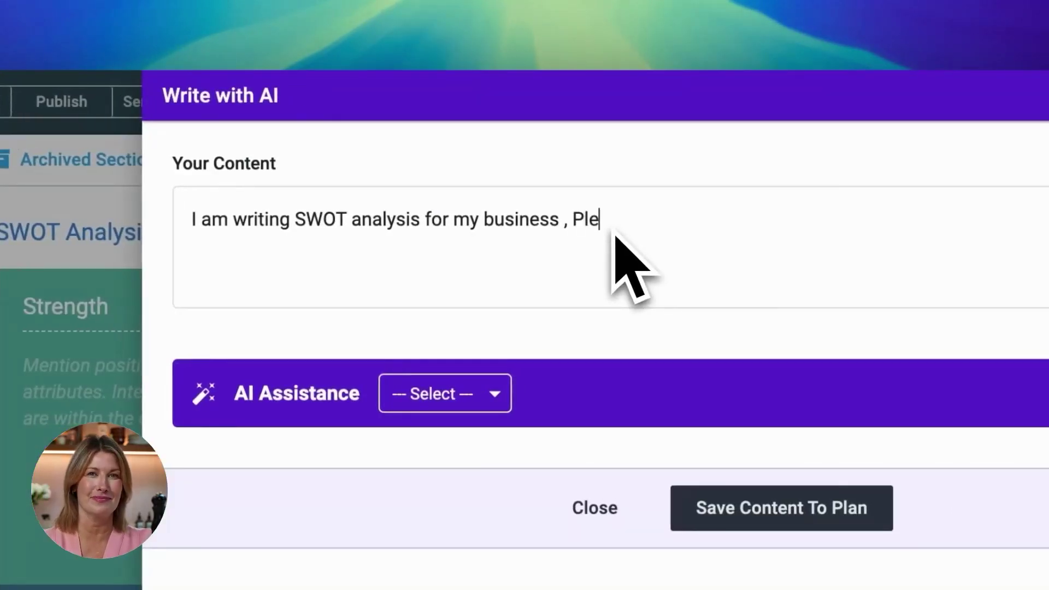
text(ase write strength section in very brief and listical way for m)
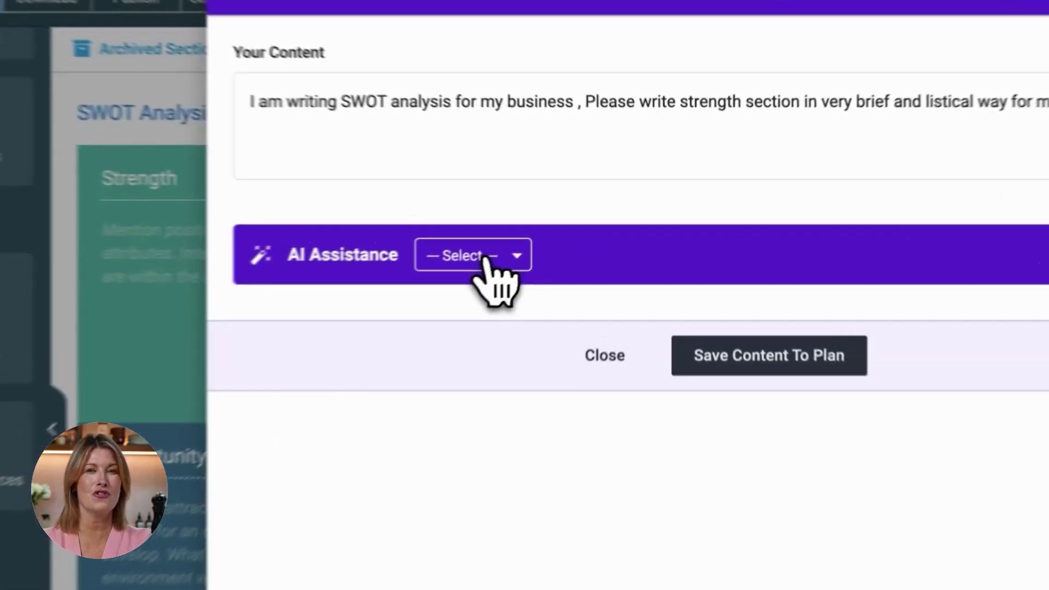
- Generate the strengths with Auto Write, accept the generated content and save it to the plan
click(559, 232)
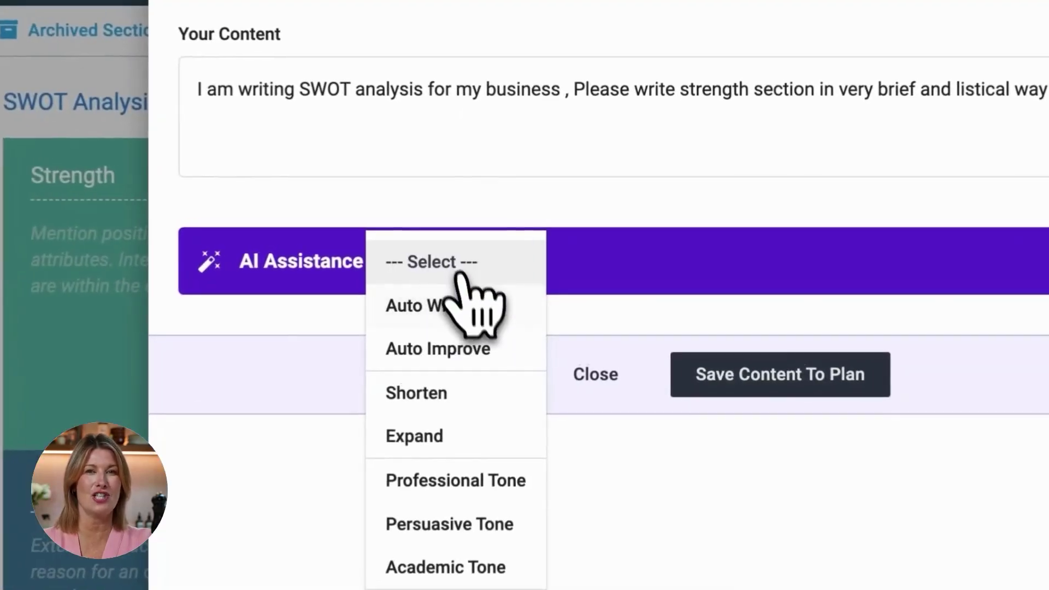
click(569, 254)
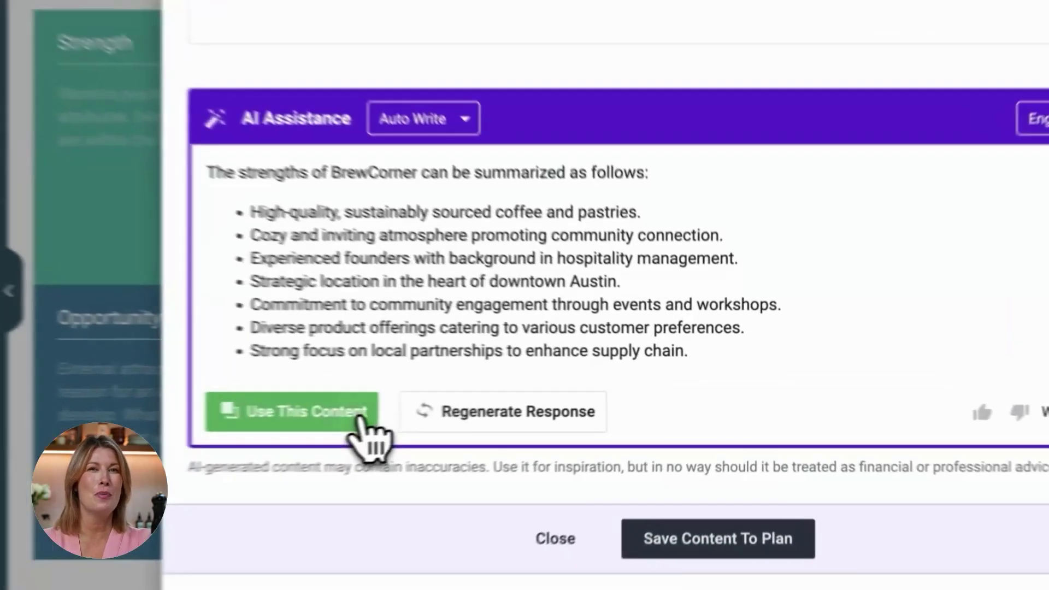
click(525, 402)
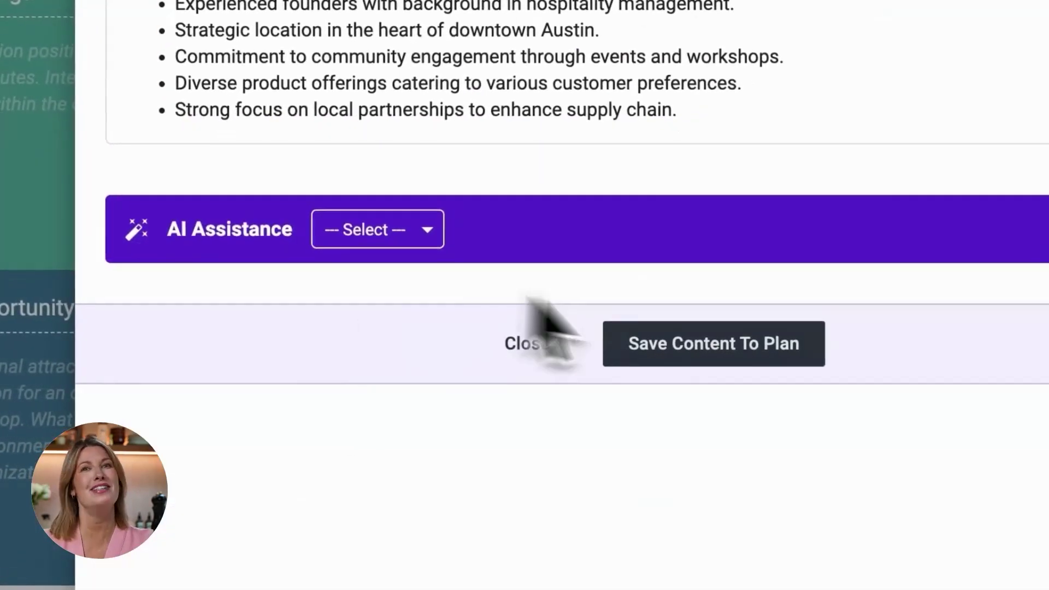
click(731, 355)
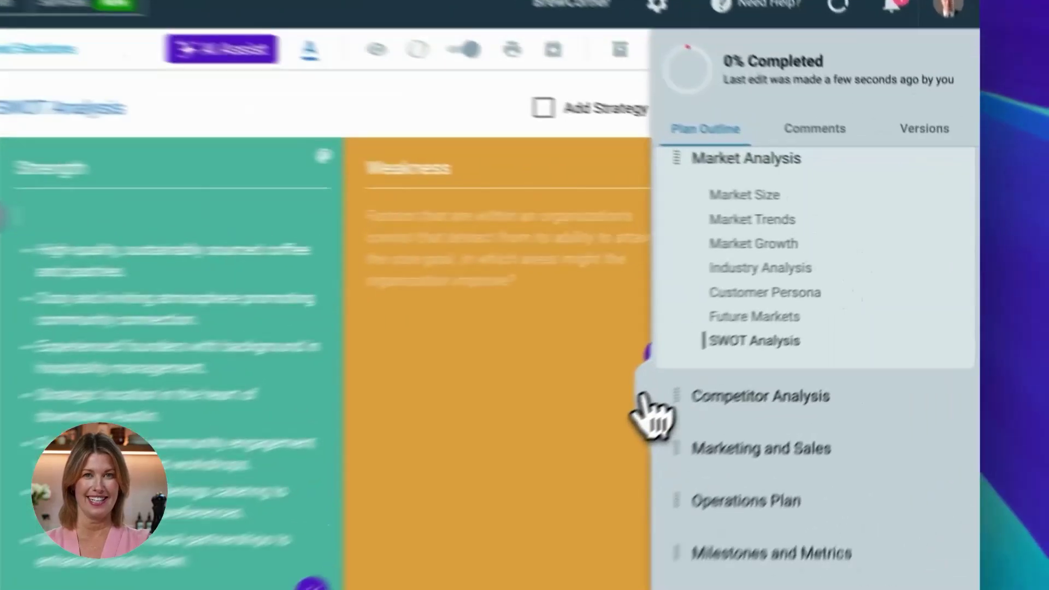
- Hide the plan outline and archive the SWOT Analysis section
click(775, 330)
mouse_move(754, 224)
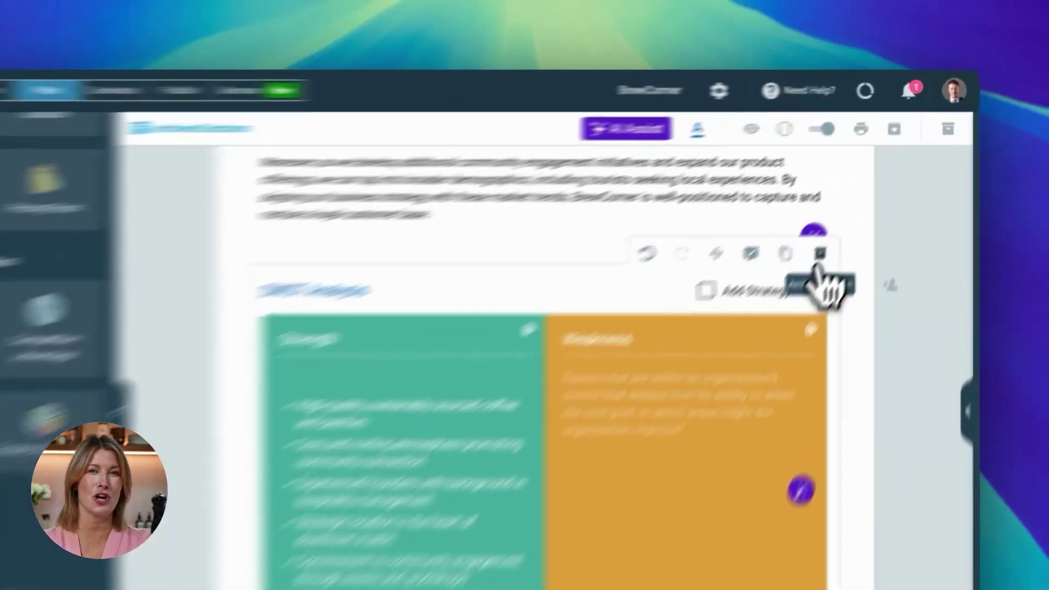
click(857, 211)
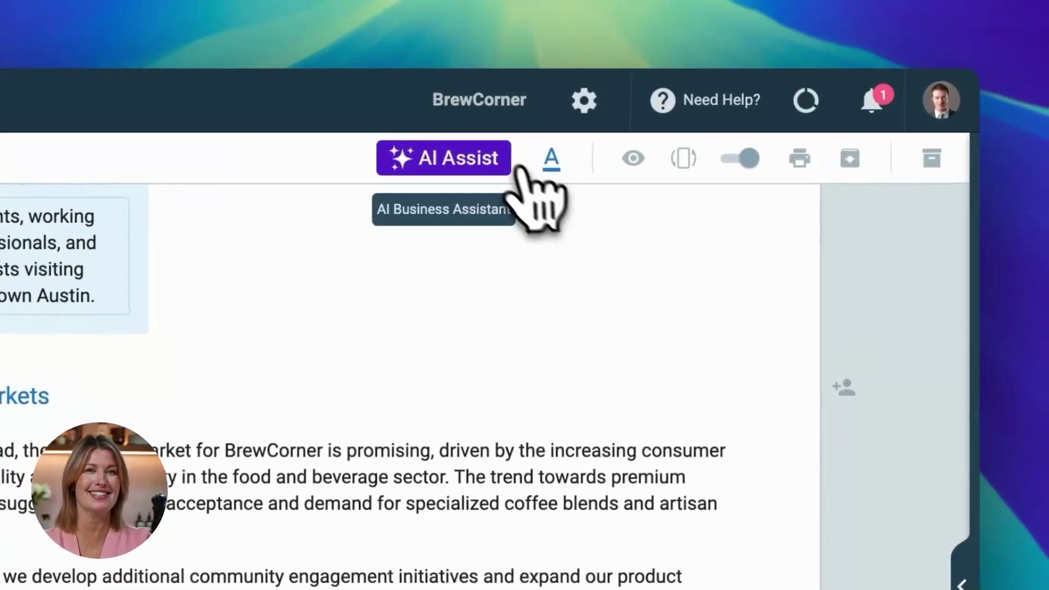
- Ask the AI Business Assistant's Compliance Analyst the sample question "What regulations and standards apply to my business?"
click(479, 159)
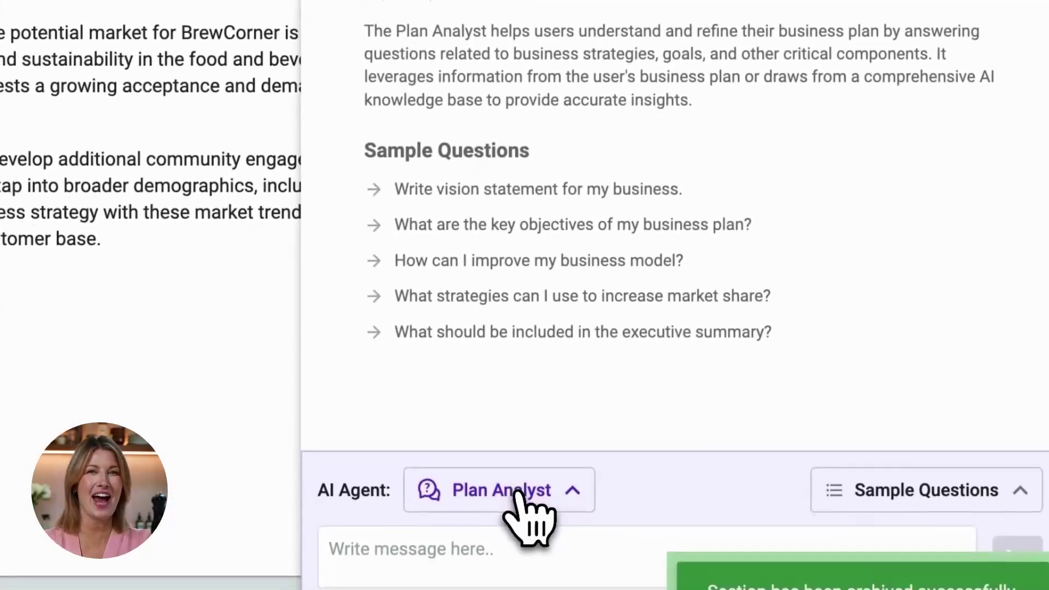
click(511, 541)
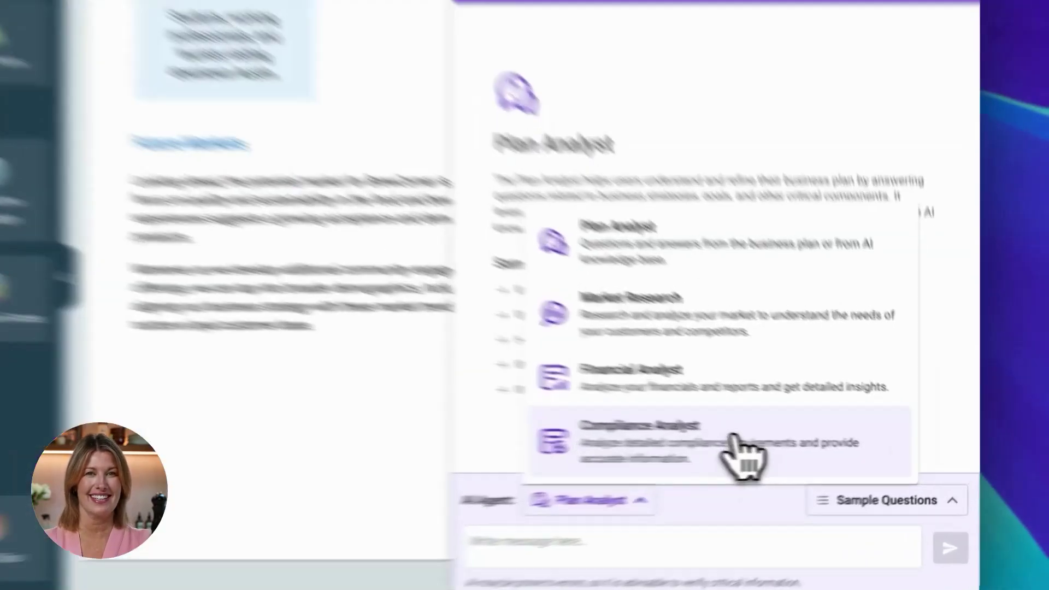
click(801, 447)
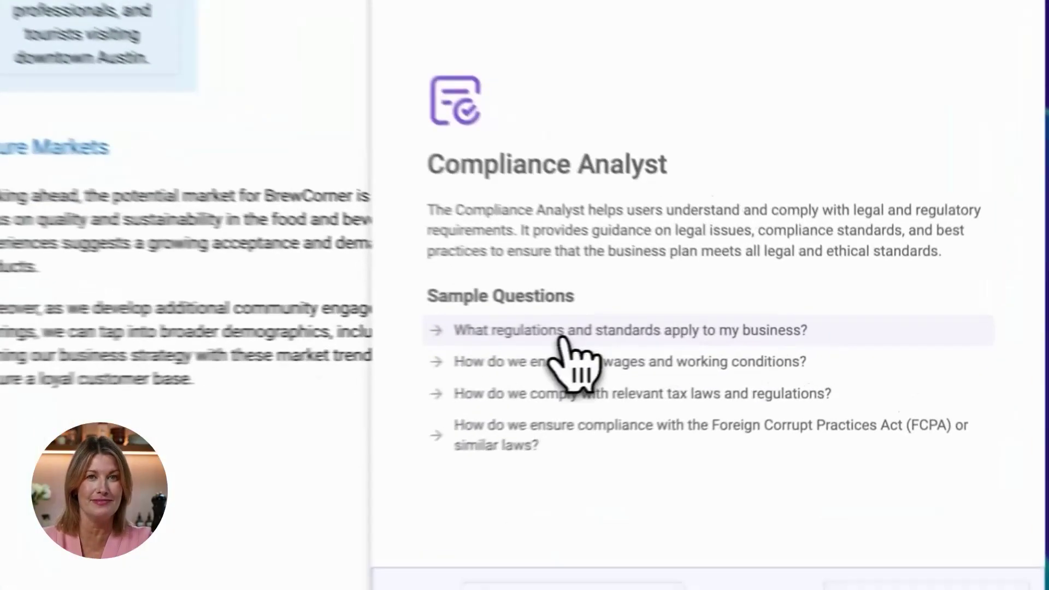
click(709, 339)
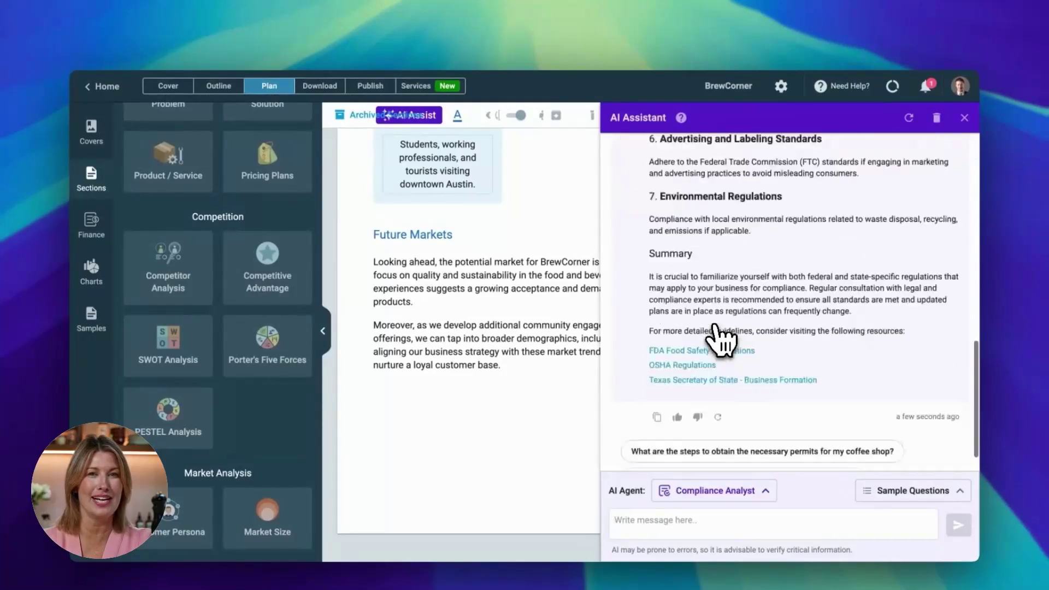
- Read through the Compliance Analyst's answer and its linked resources, and close the AI assistant
scroll(814, 290, up, 15)
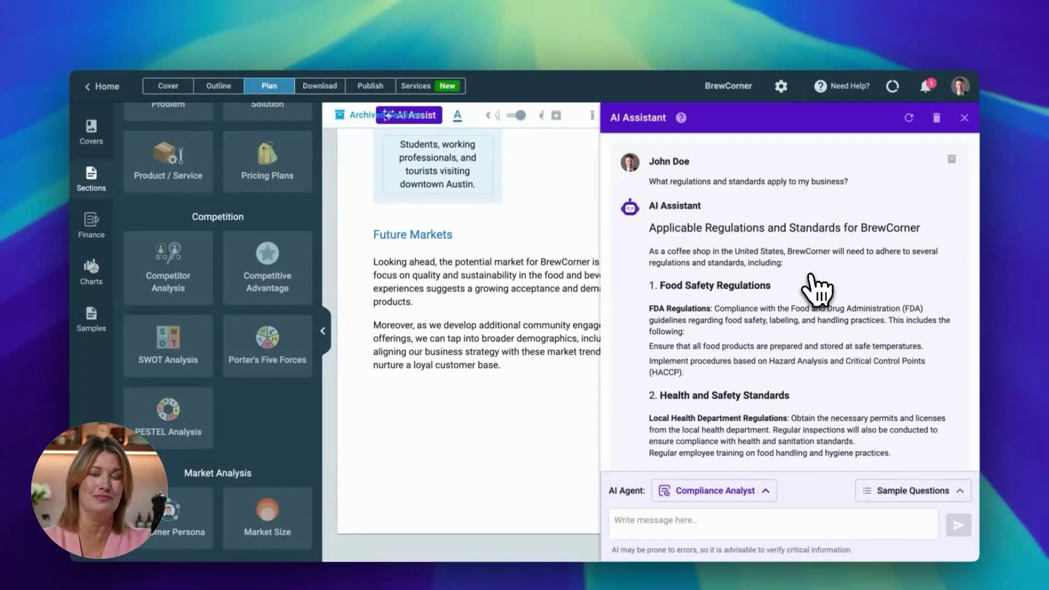
scroll(814, 290, down, 15)
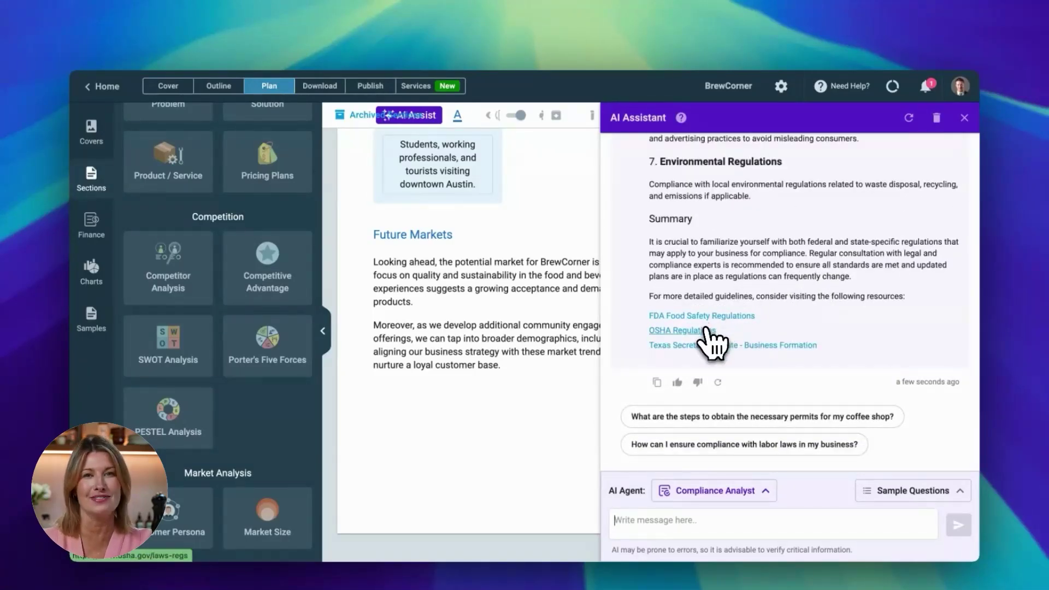
scroll(799, 314, up, 15)
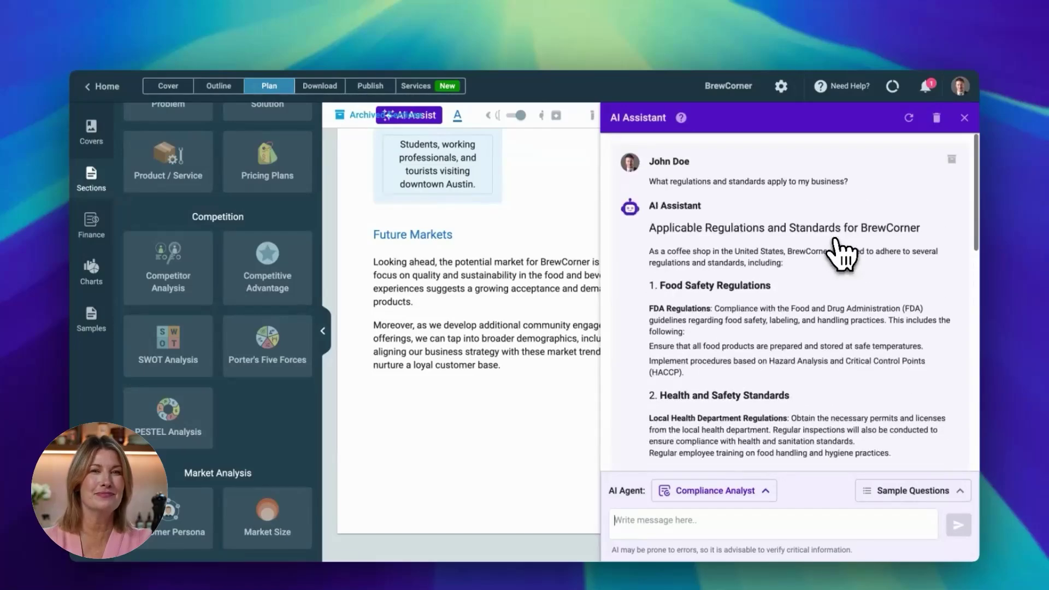
click(965, 118)
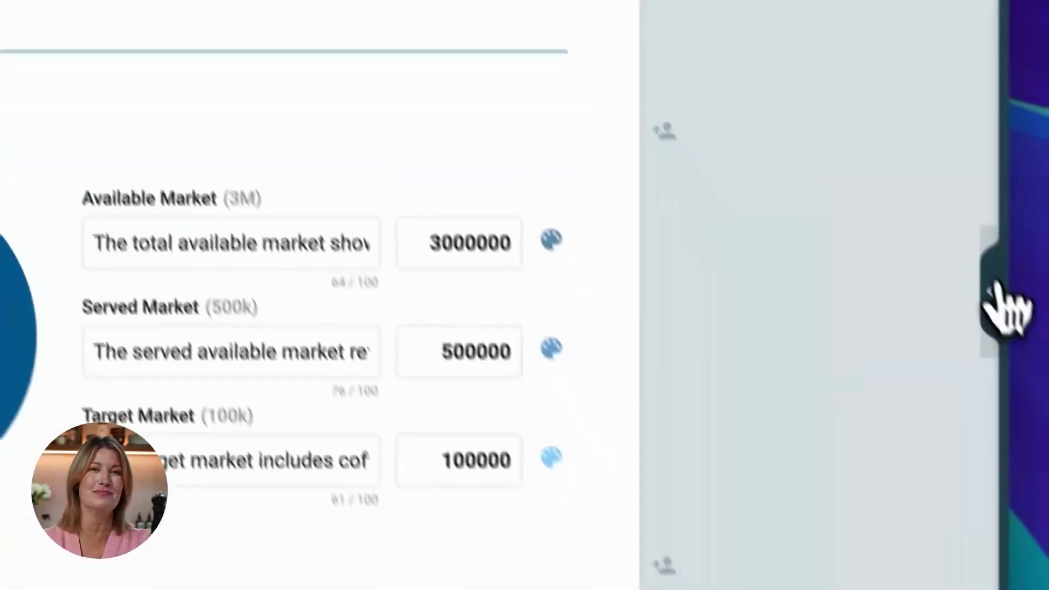
- Open the Financial Plan chapter from the plan outline and collapse the outline and the section library
click(976, 327)
scroll(847, 224, down, 5)
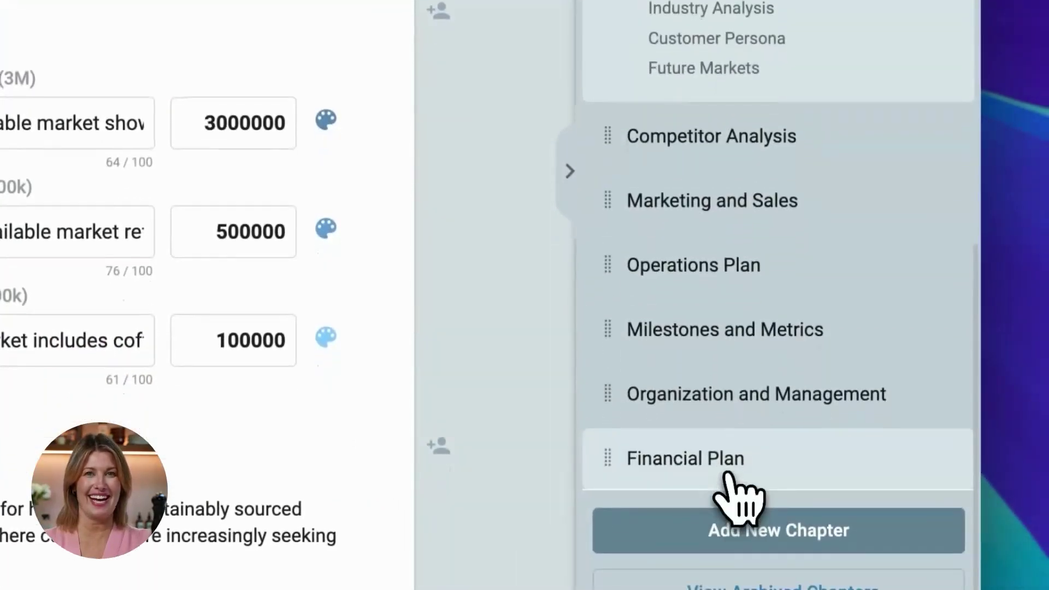
click(724, 468)
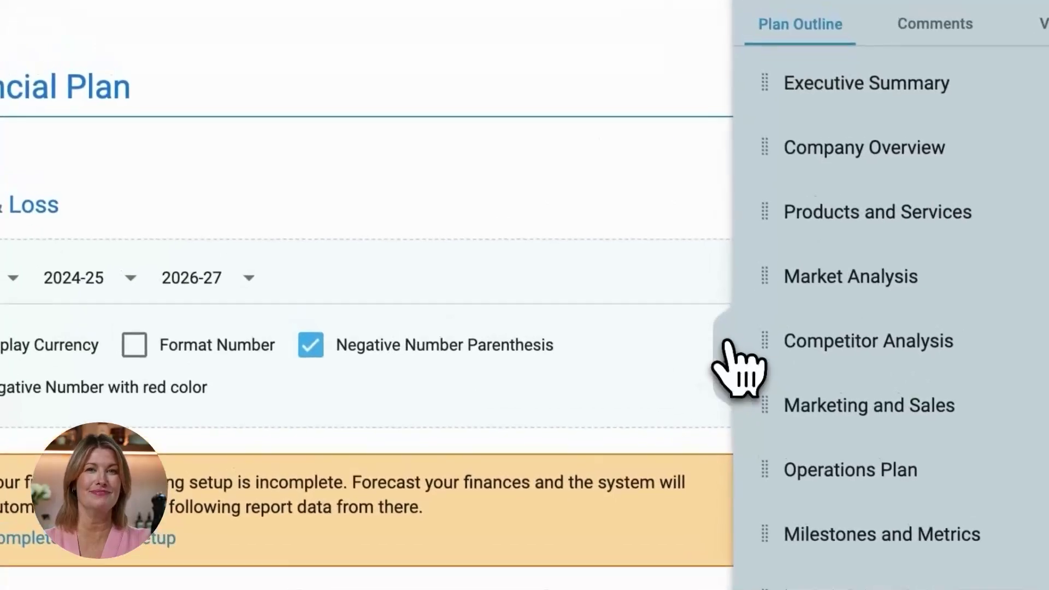
click(570, 164)
click(287, 352)
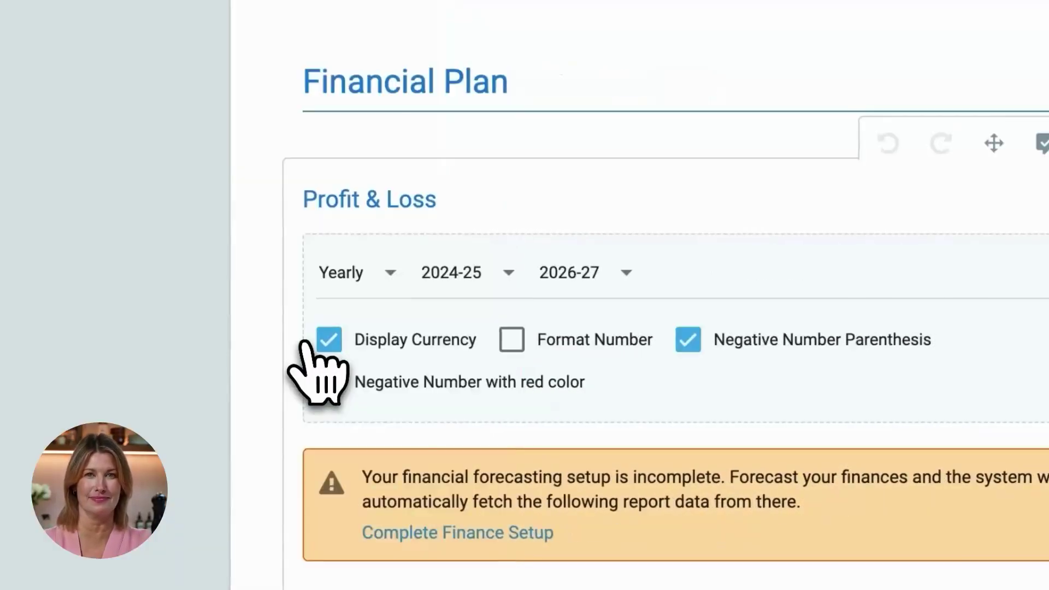
- Complete the financial forecasting setup with a Jan 2024 forecast start, a 3-year plan duration and January as the financial year start
scroll(628, 304, down, 5)
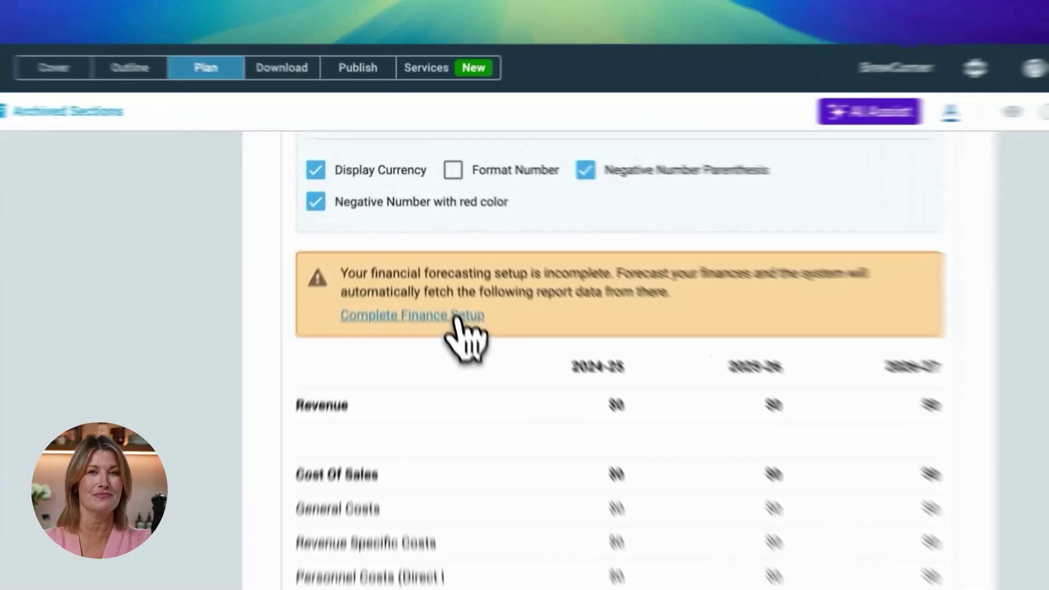
click(436, 252)
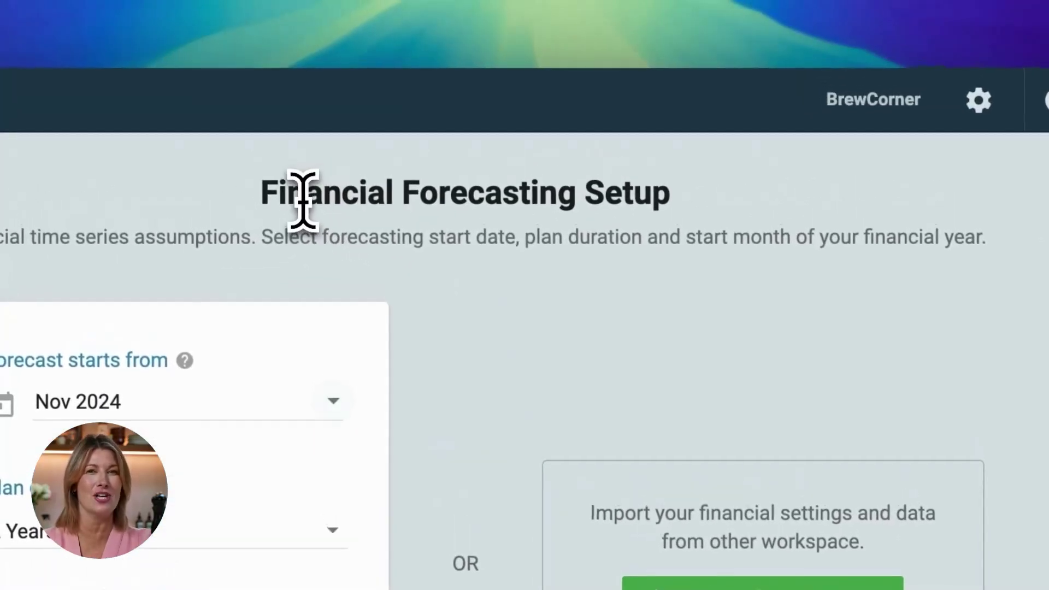
drag(274, 73, 741, 101)
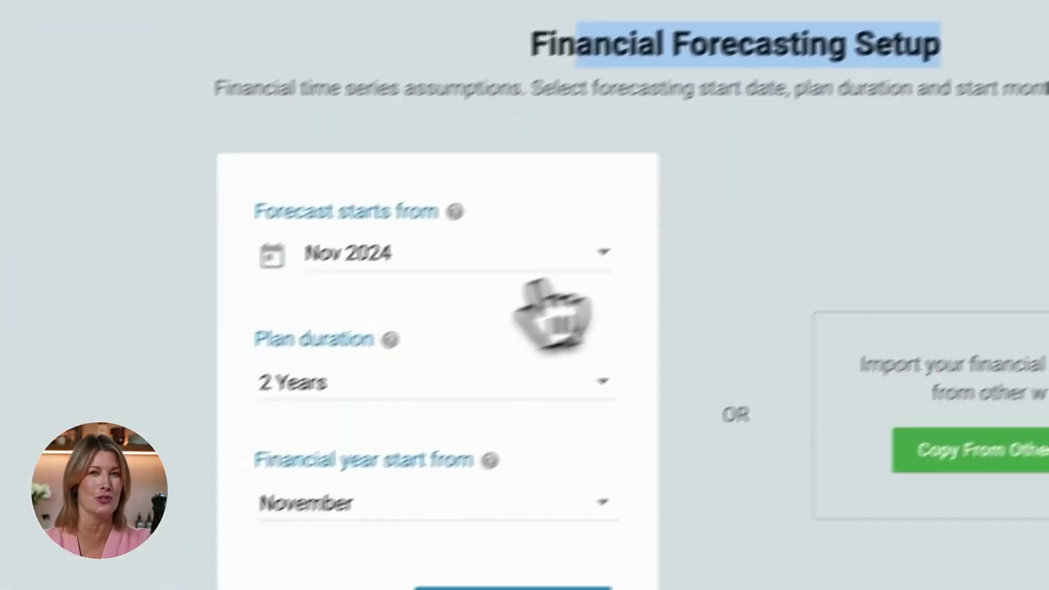
click(317, 405)
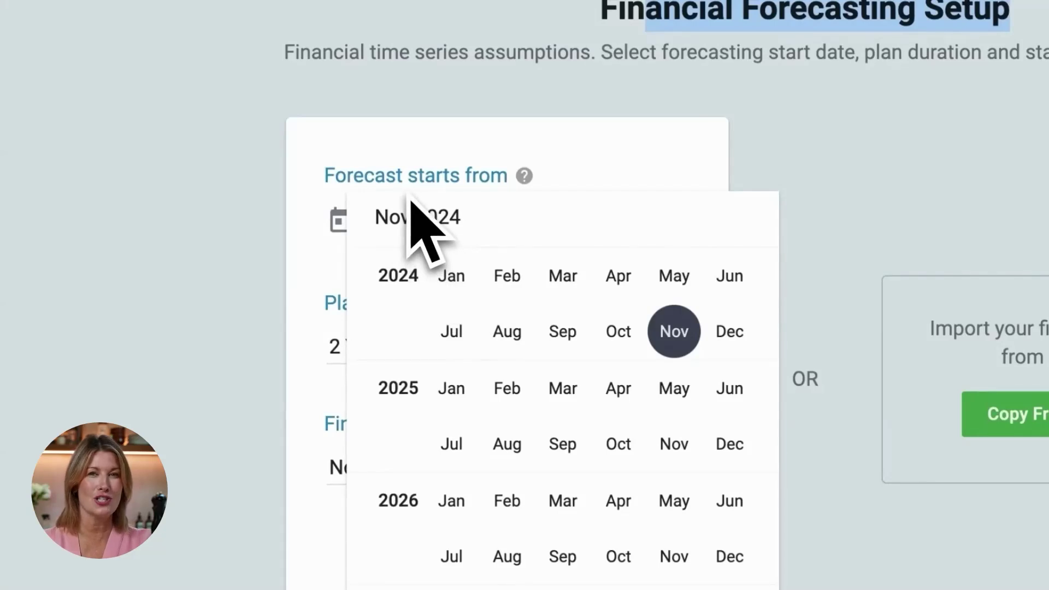
click(451, 276)
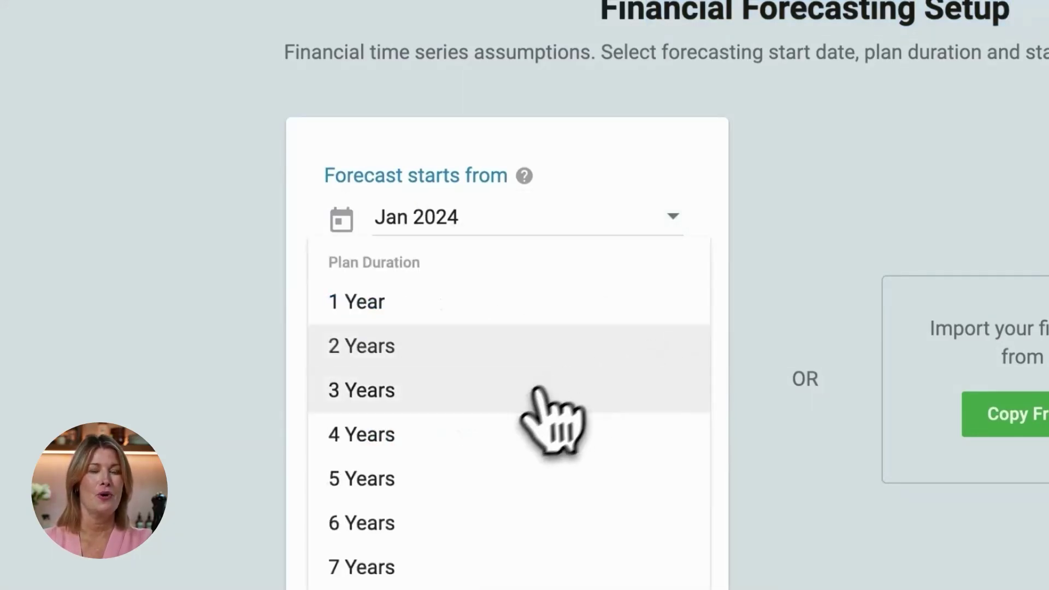
click(539, 392)
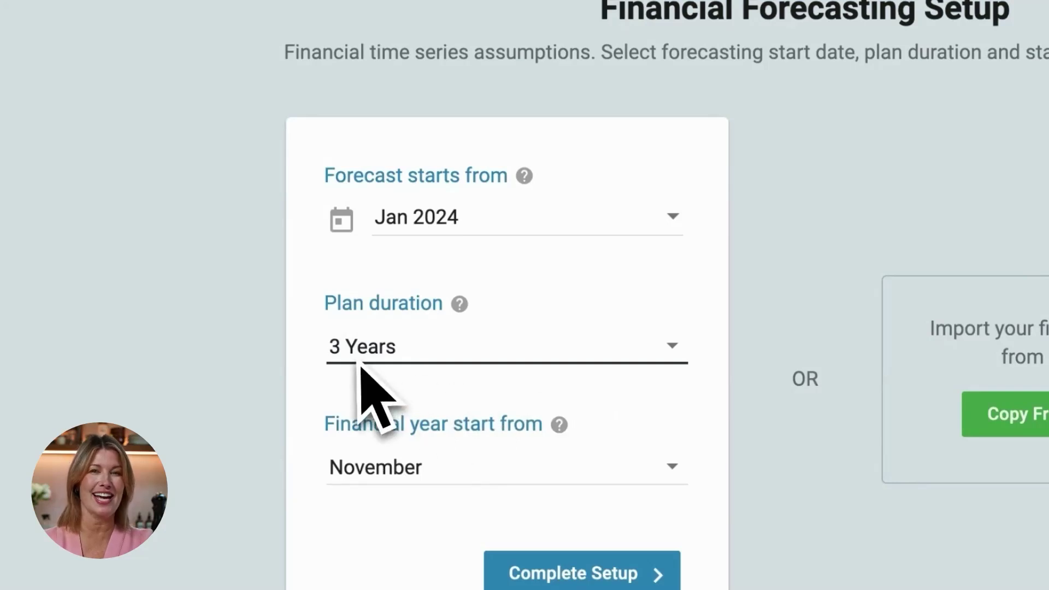
click(661, 469)
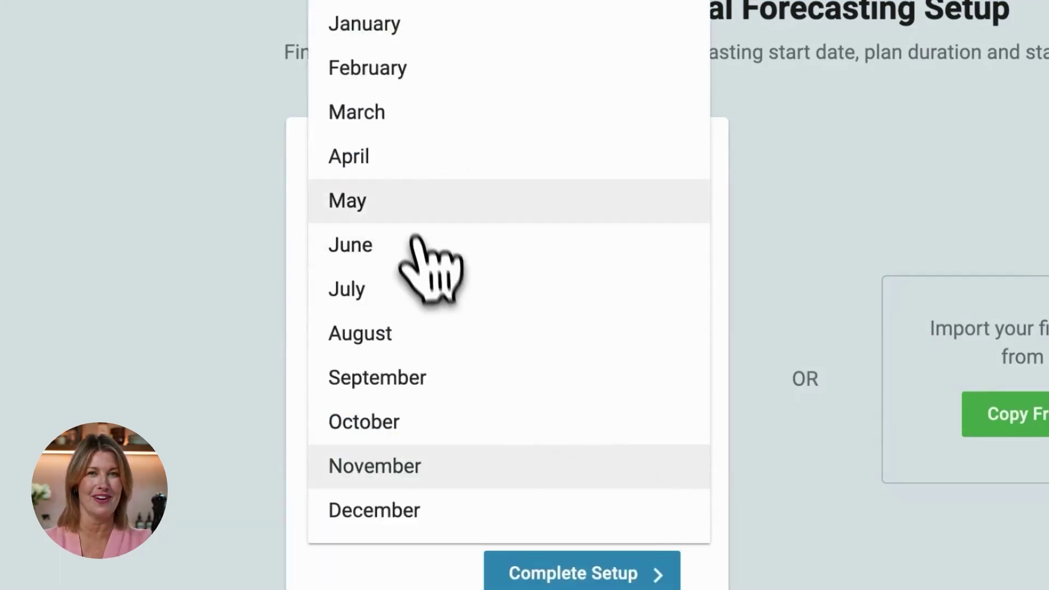
click(552, 165)
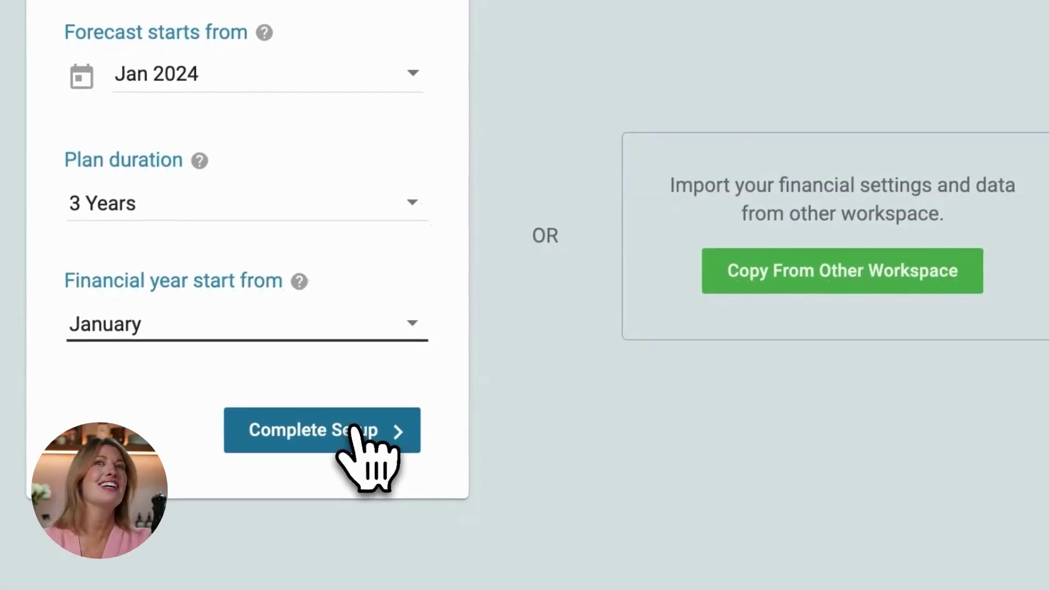
click(353, 430)
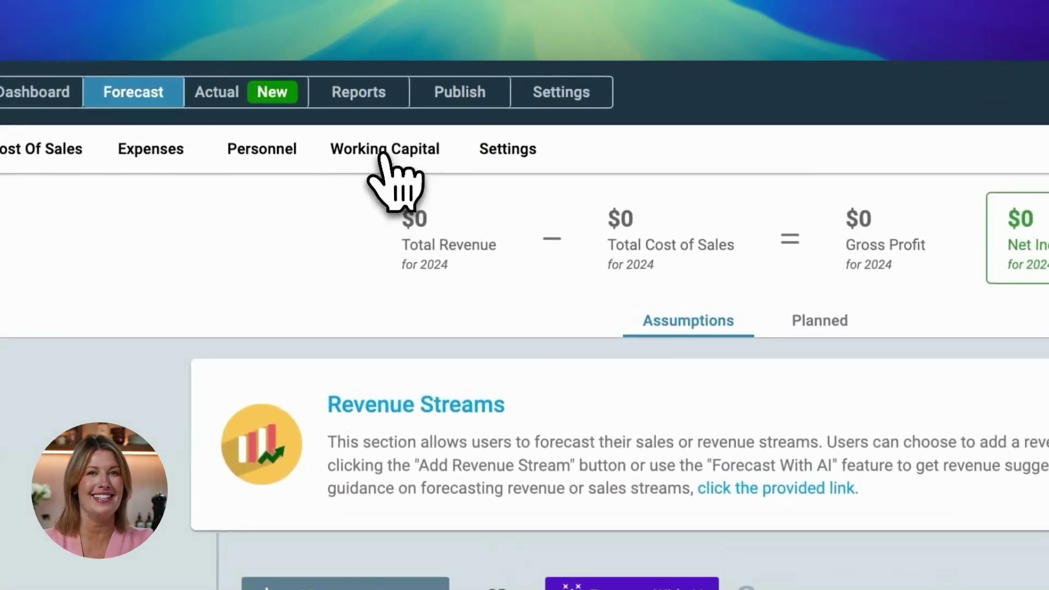
- Add a revenue stream named "Coffee, Tea, Pastries" to the revenue forecast
click(343, 116)
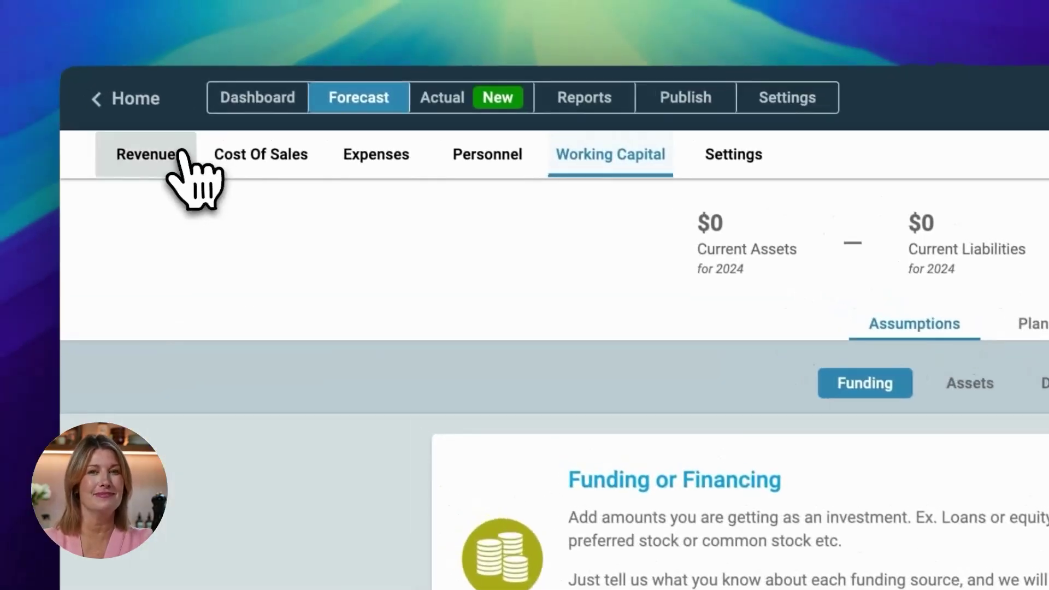
click(87, 115)
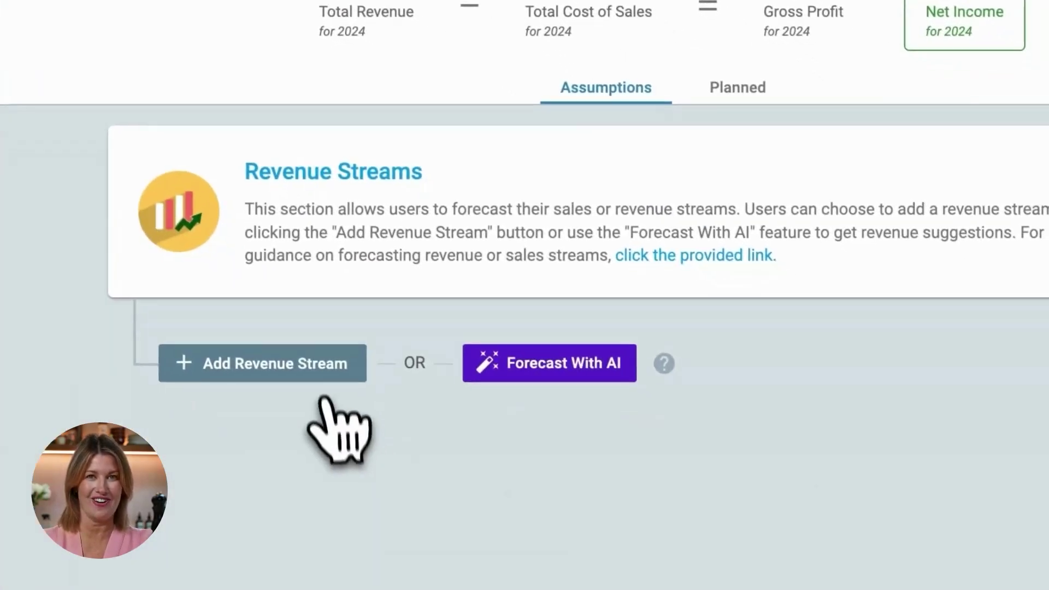
click(298, 365)
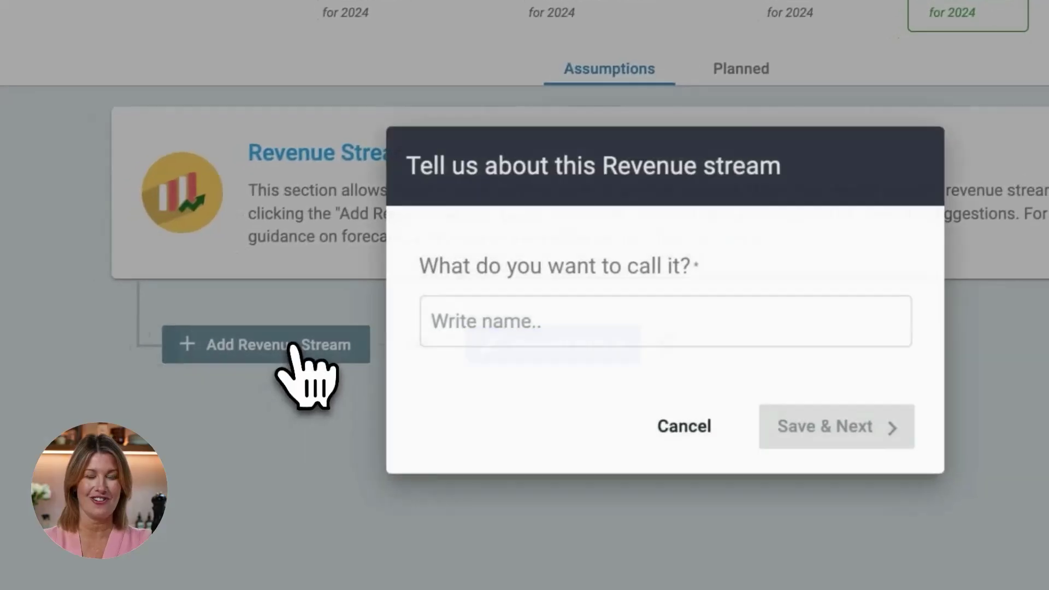
click(478, 340)
text(Coffee, Tea, Pastries)
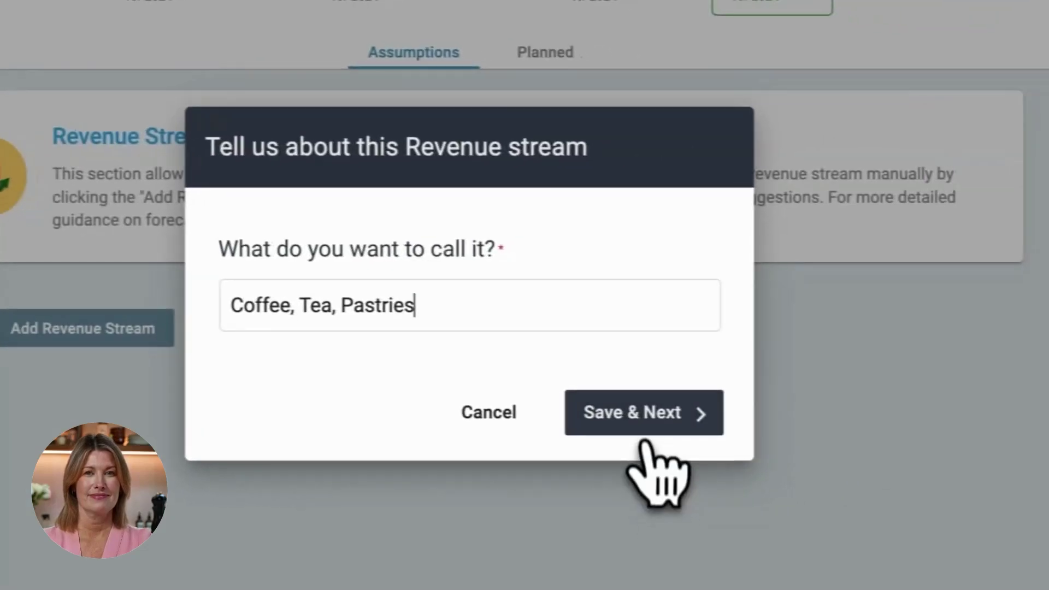
click(866, 428)
click(600, 402)
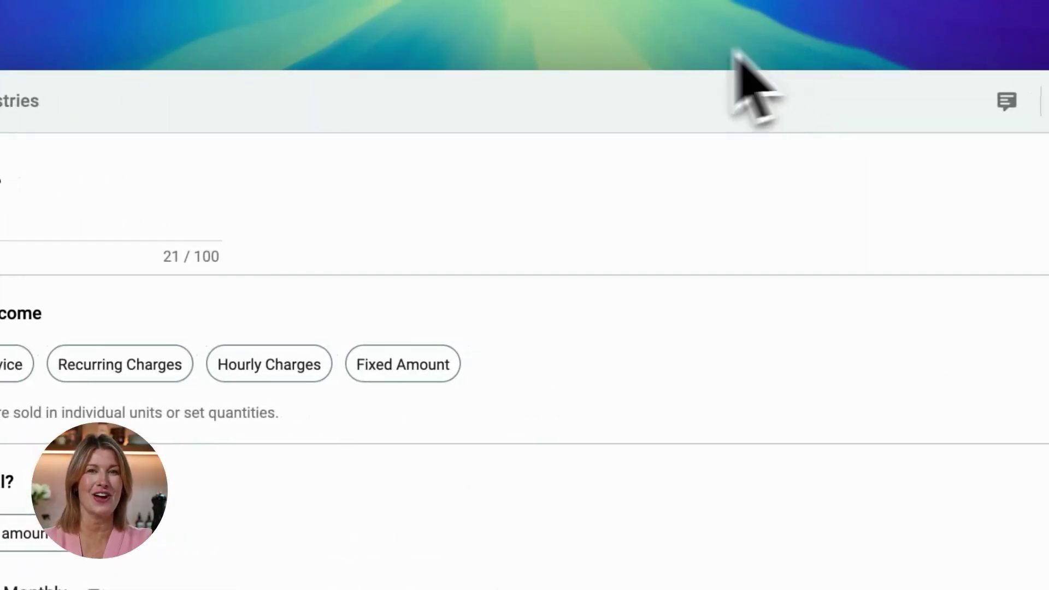
- Make the revenue stream Charge per Service, with a constant 1000 customers monthly at $40 per customer
click(17, 365)
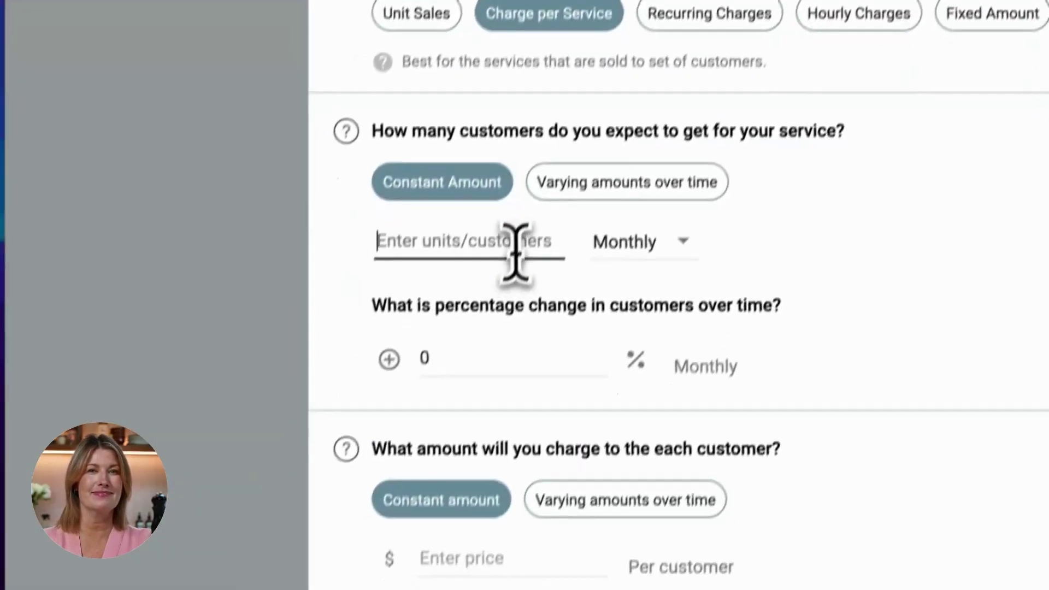
click(384, 578)
text(10000)
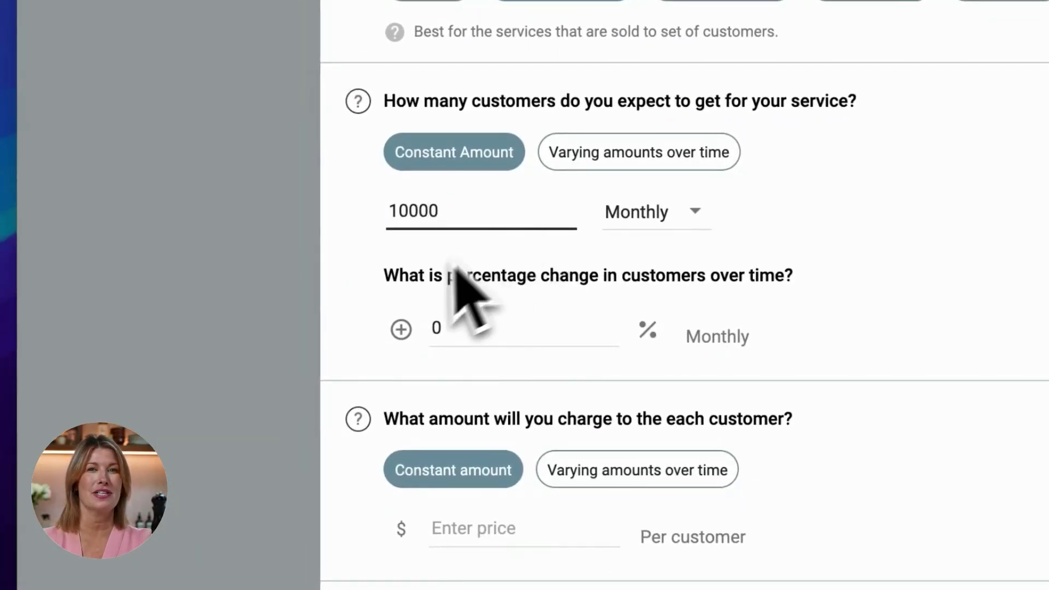
click(569, 528)
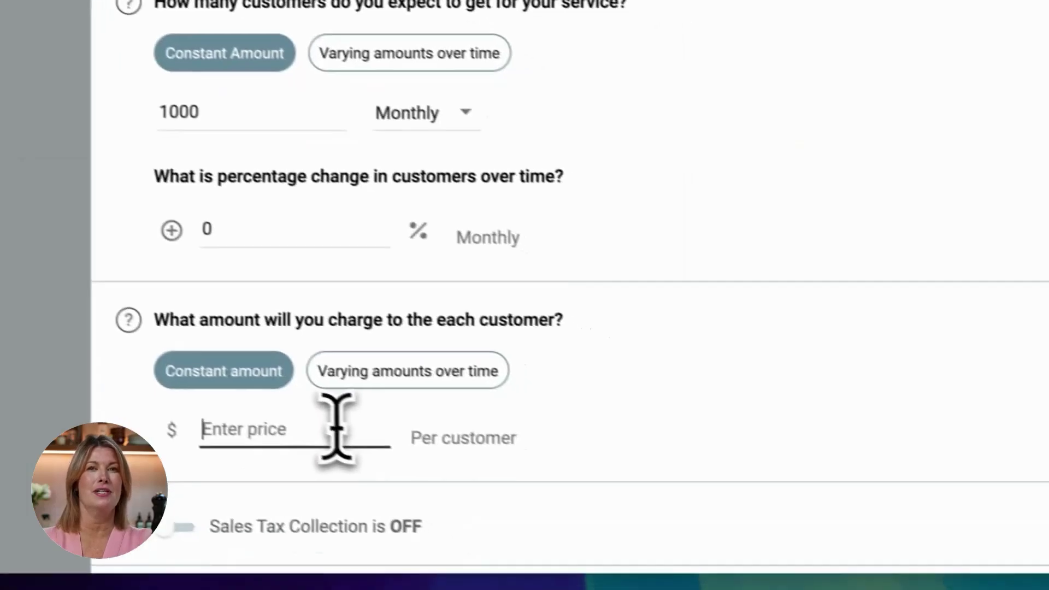
text(40)
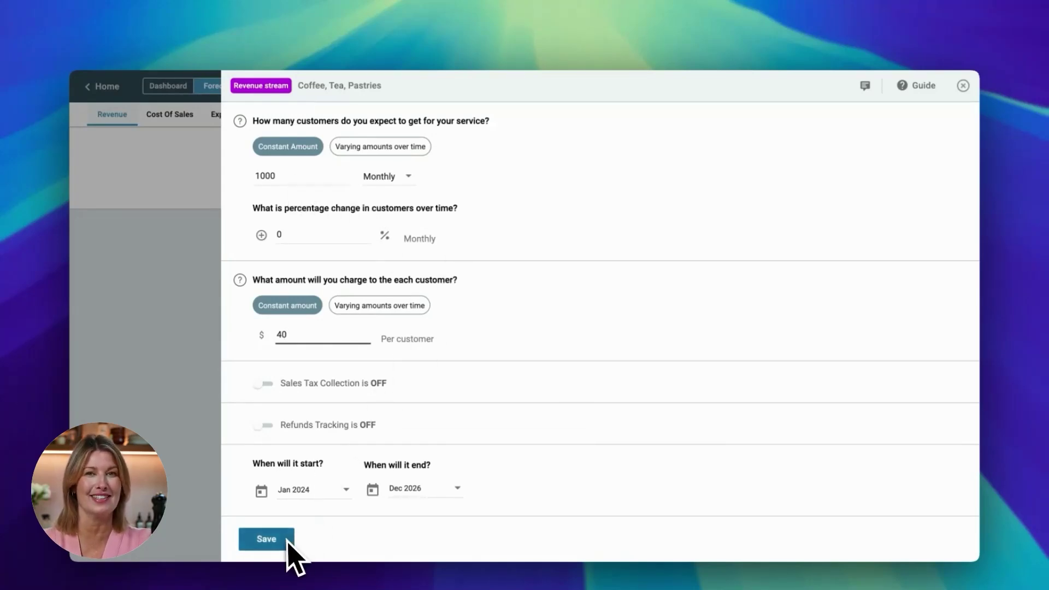
- Set the monthly percentage change in customers to 2, save the revenue stream and close its forecast table
double_click(338, 239)
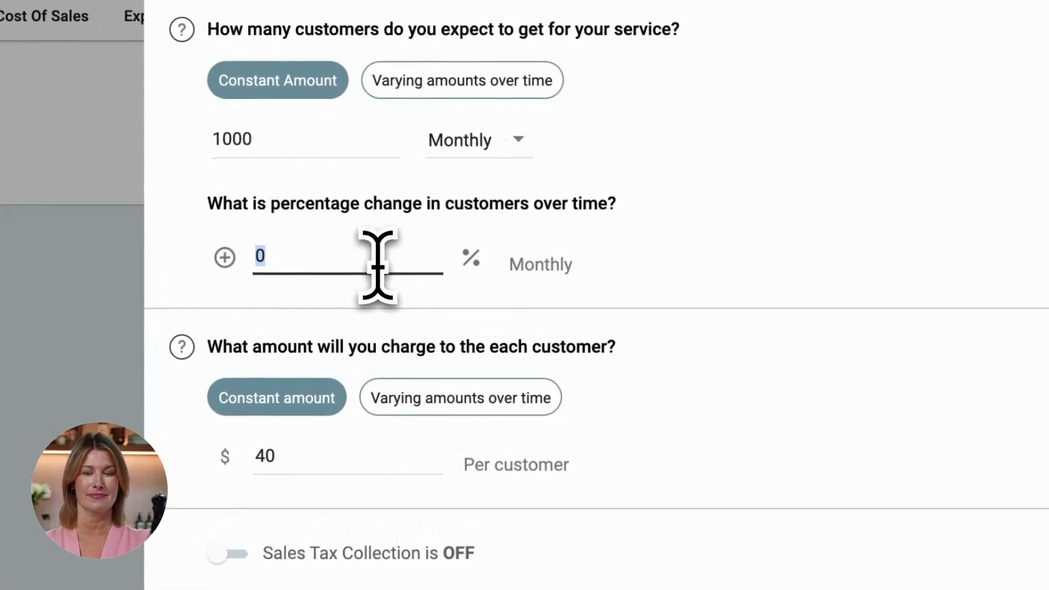
text(2)
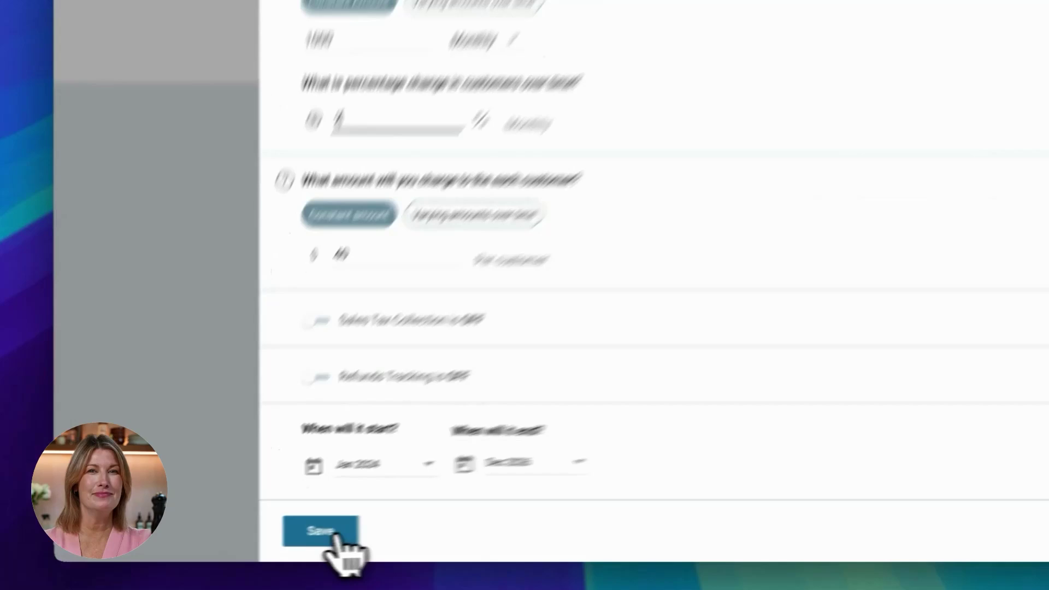
click(271, 540)
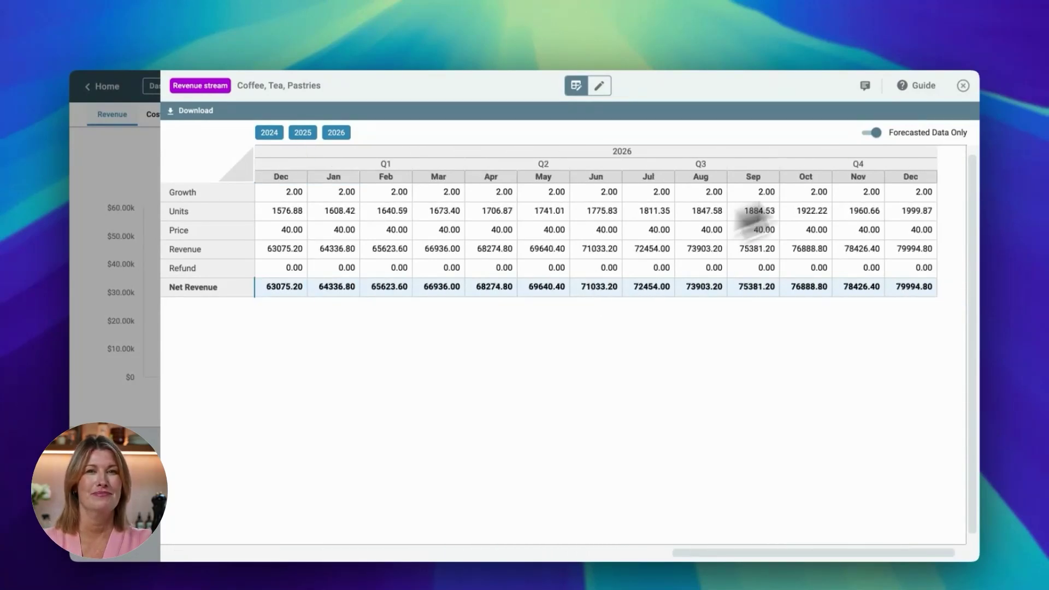
click(963, 86)
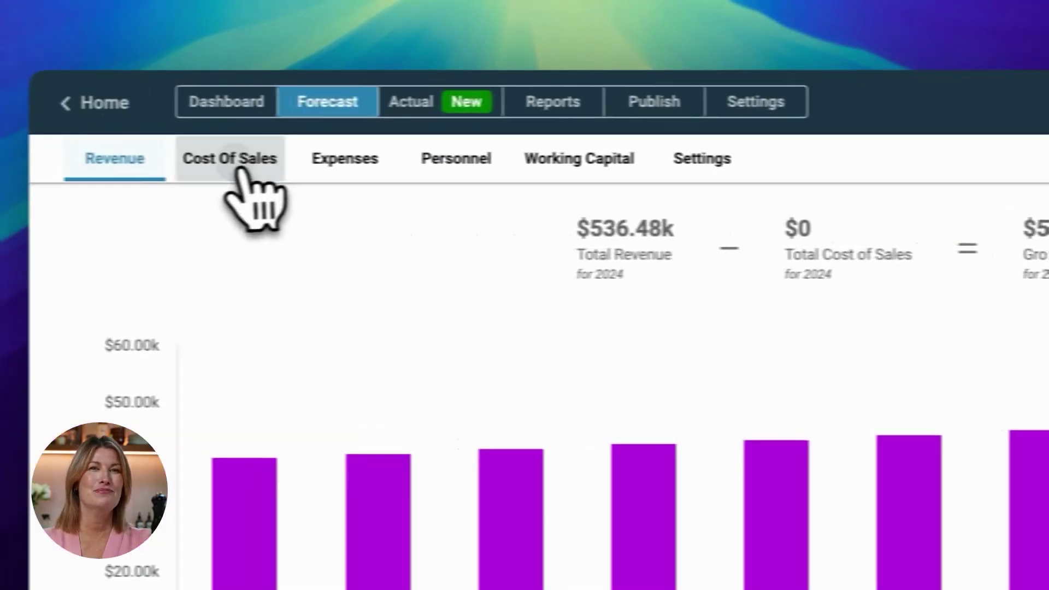
- Add the revenue-specific cost of sale "Coffee beans, Tea leaves, Ingredients for pastries" at a constant 20% of the Coffee, Tea, Pastries revenue and save it
click(239, 166)
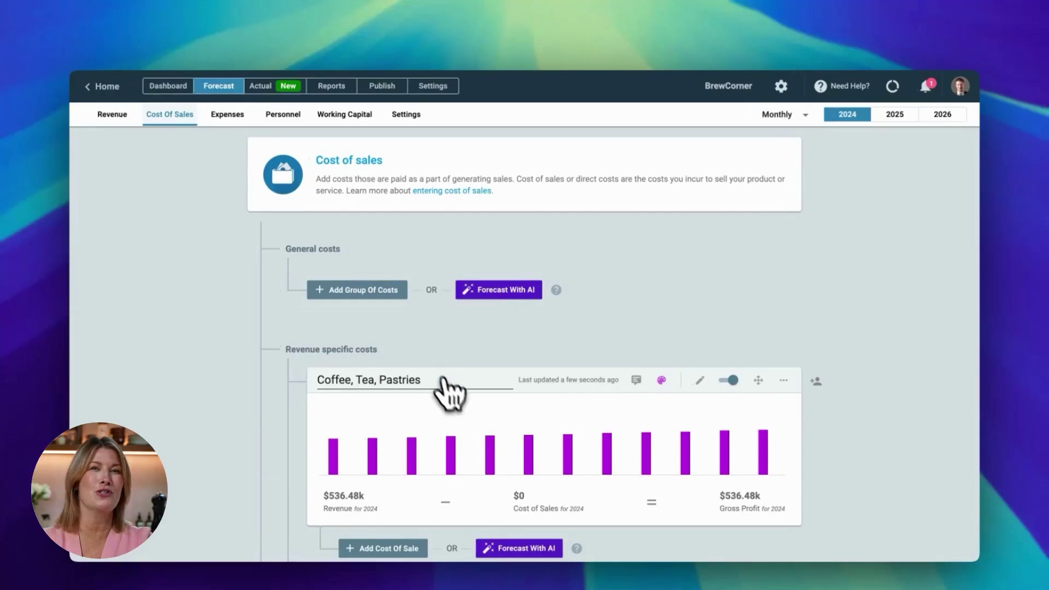
scroll(448, 392, down, 3)
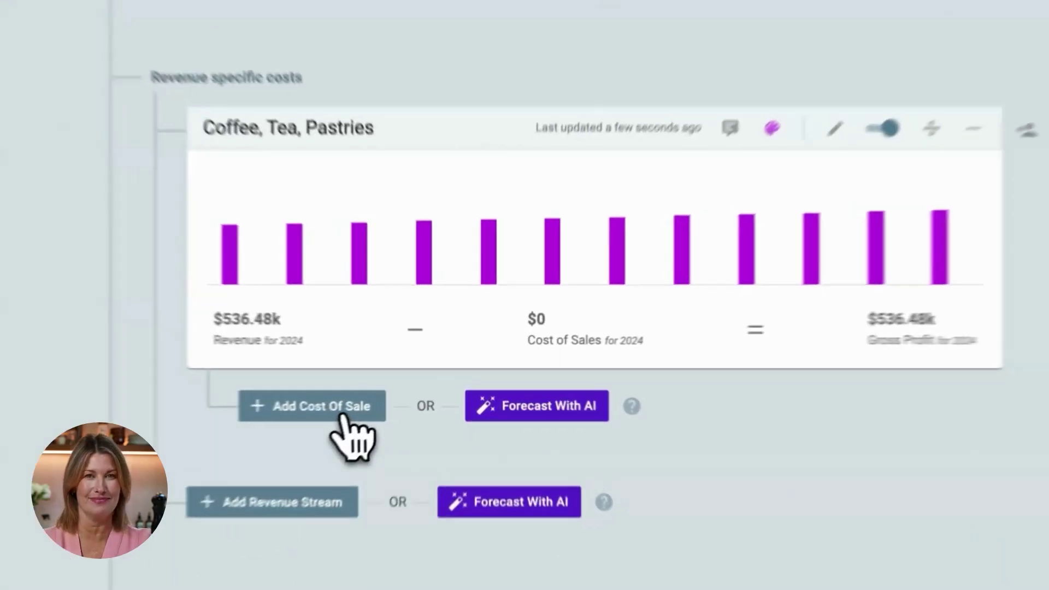
click(401, 389)
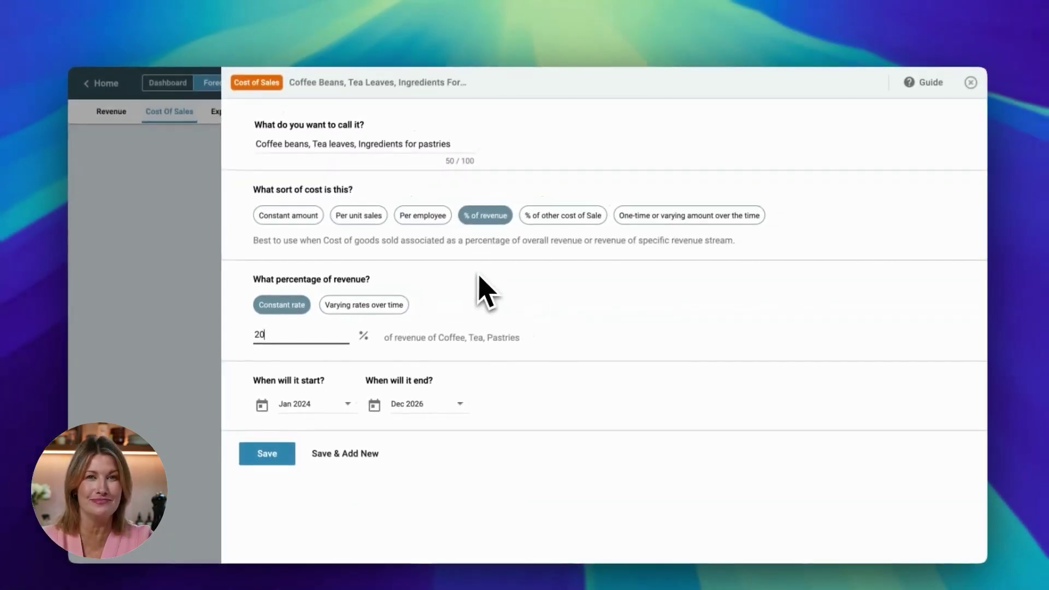
click(266, 453)
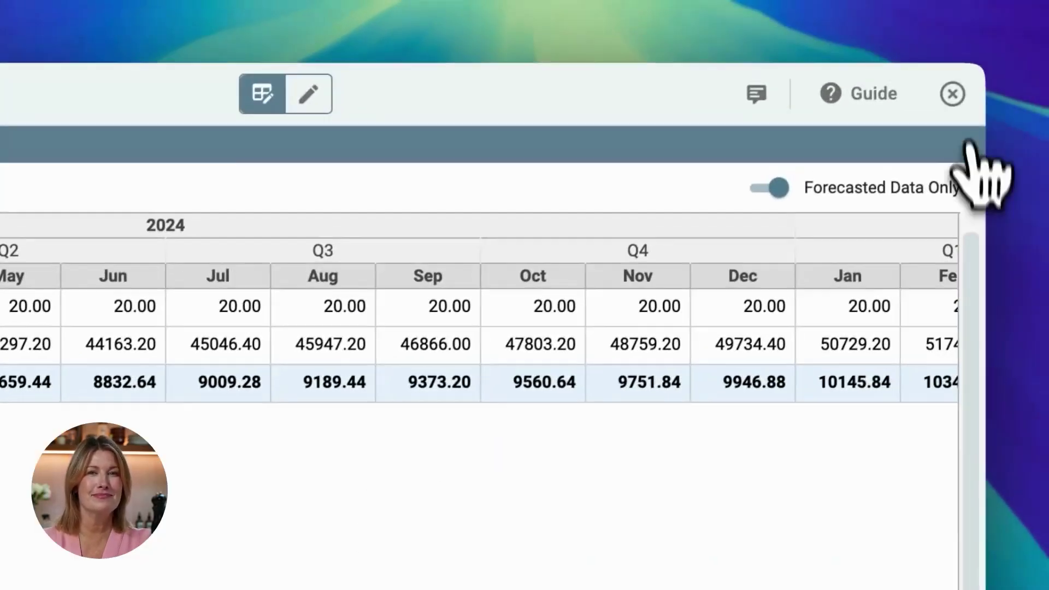
click(953, 93)
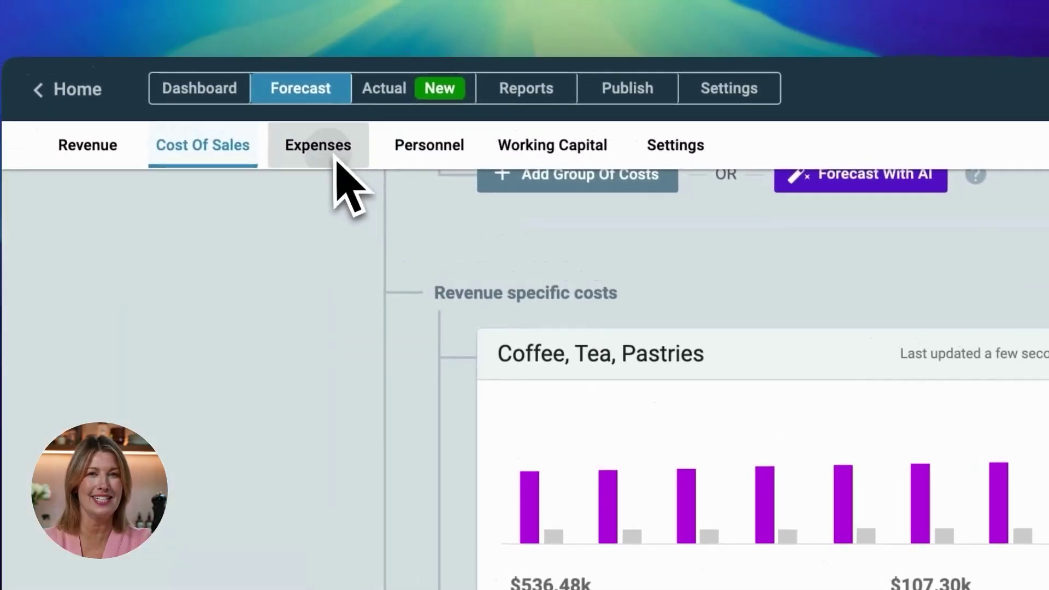
- Generate AI expense suggestions for the coffee shop and add Monthly Rent and Electricity to the operating expenses
click(328, 153)
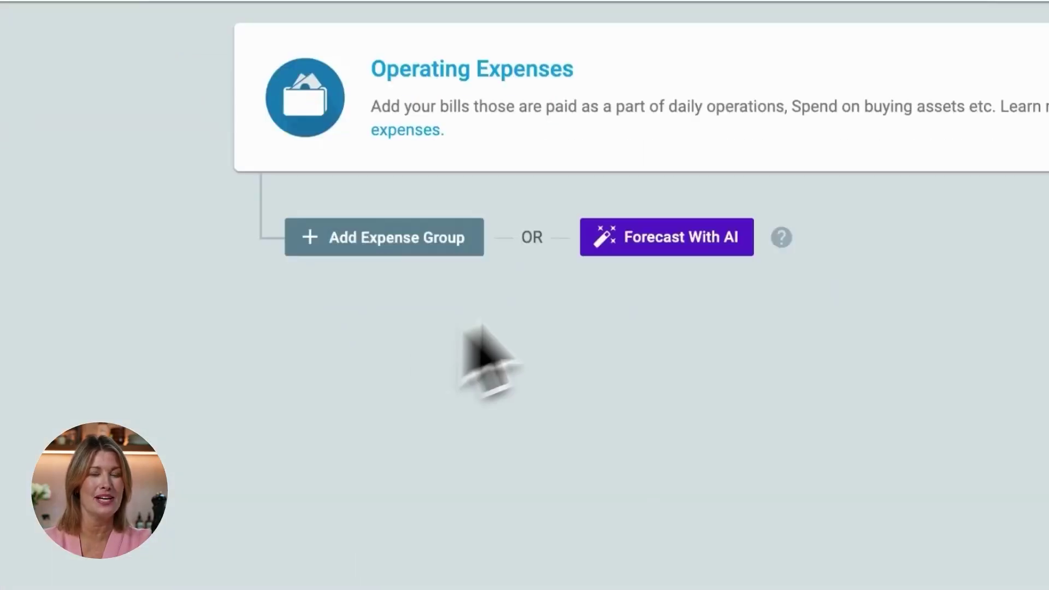
click(664, 241)
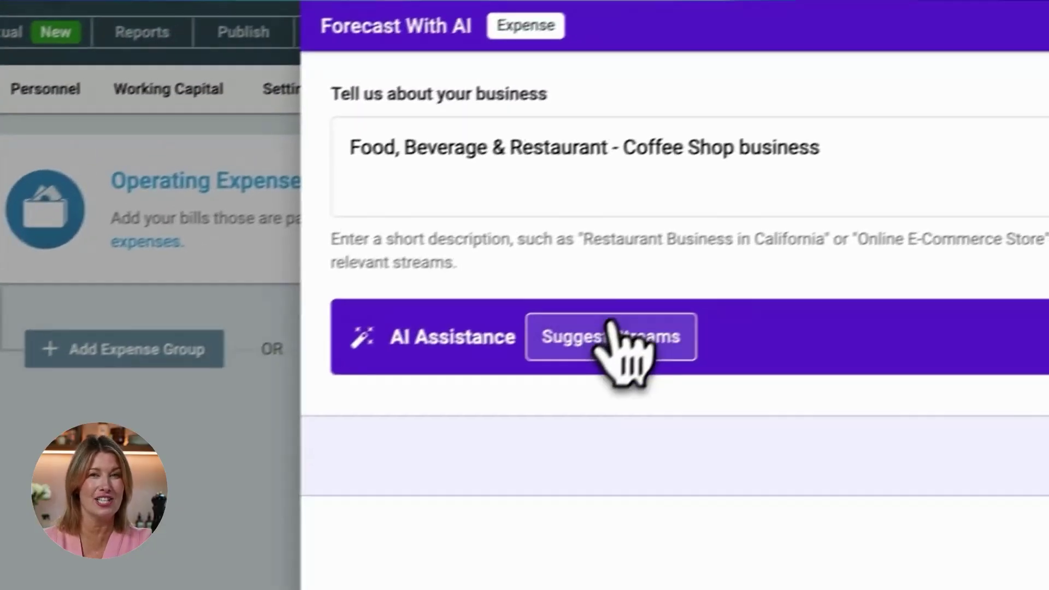
click(585, 352)
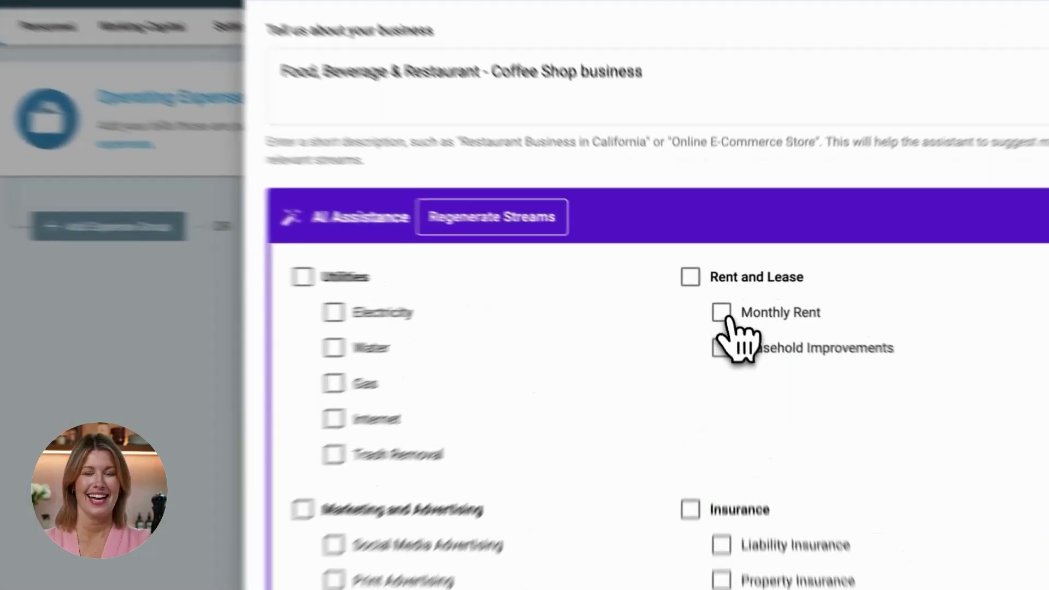
click(722, 301)
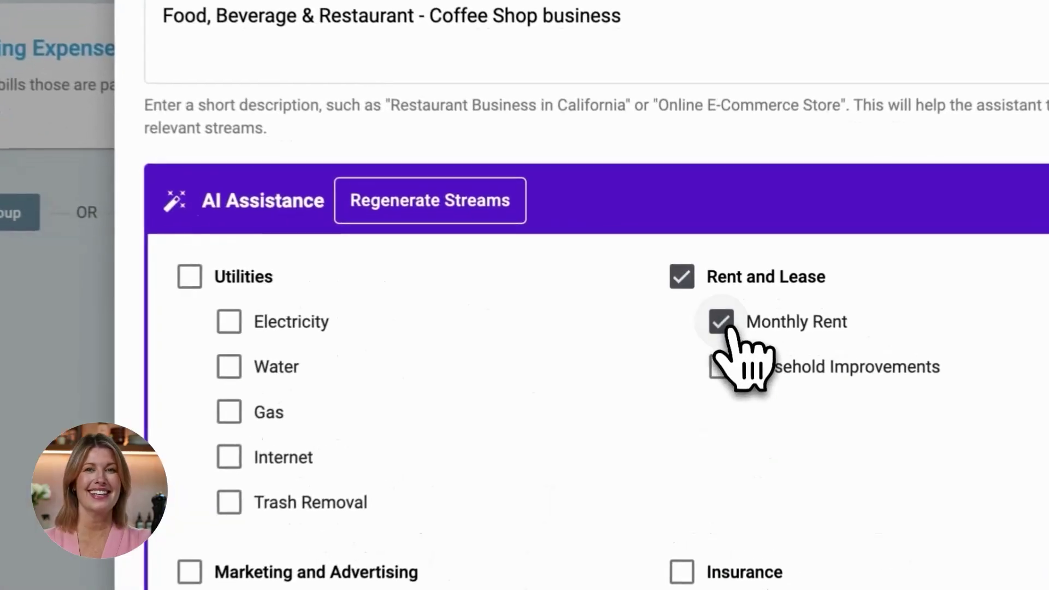
click(329, 250)
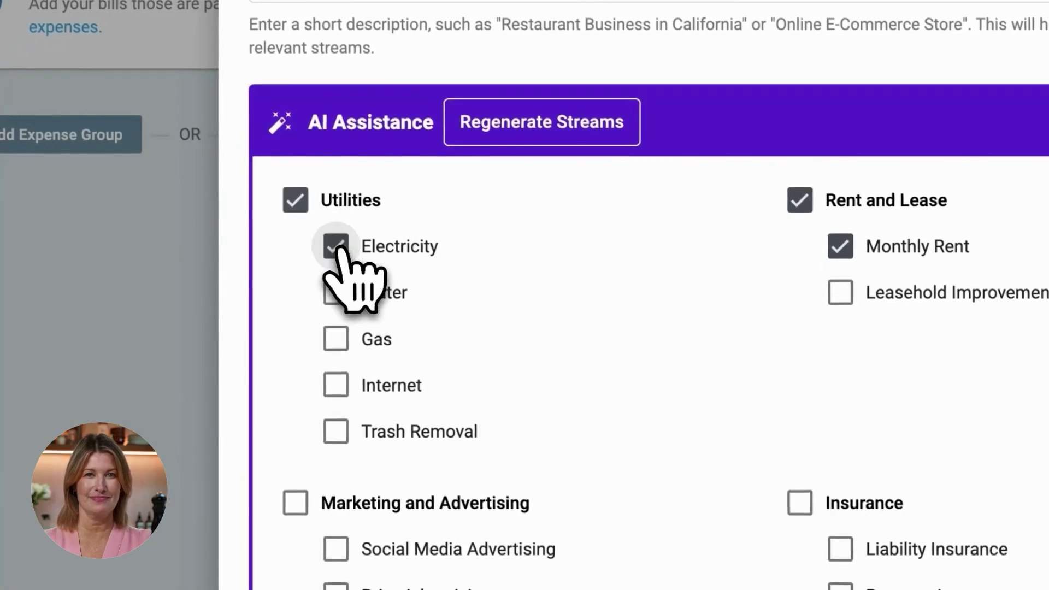
click(869, 530)
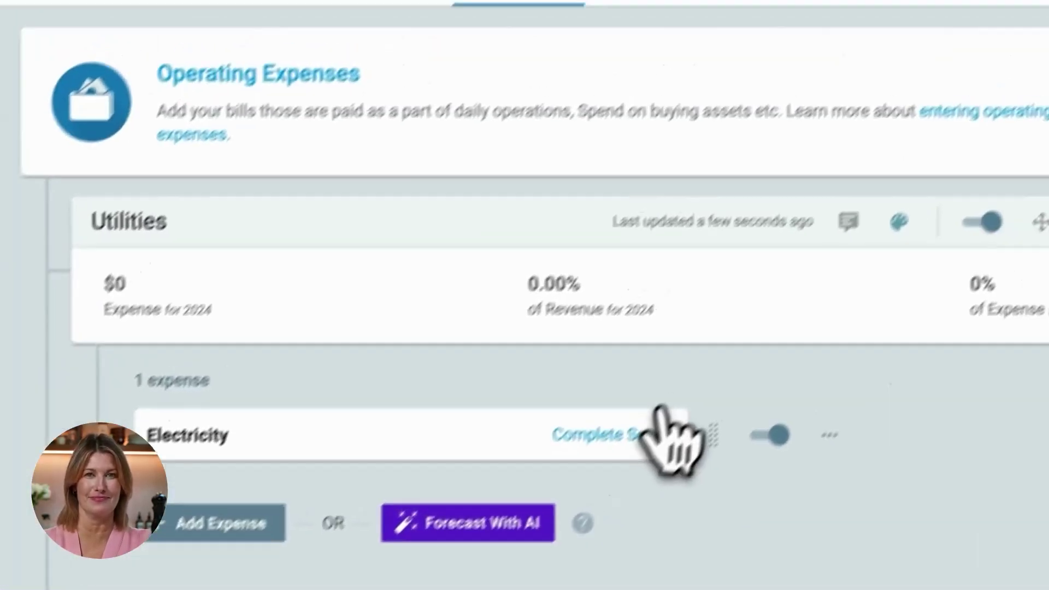
- Set Electricity to a constant $300 per month and Monthly Rent to a constant $1500 per month, saving and closing the expense setup
click(660, 409)
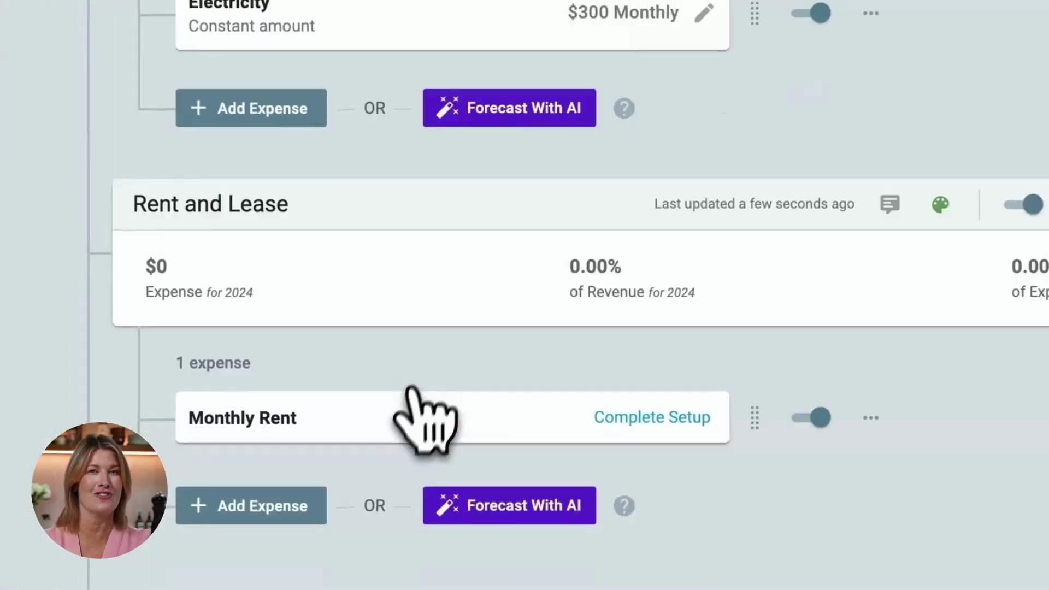
click(664, 425)
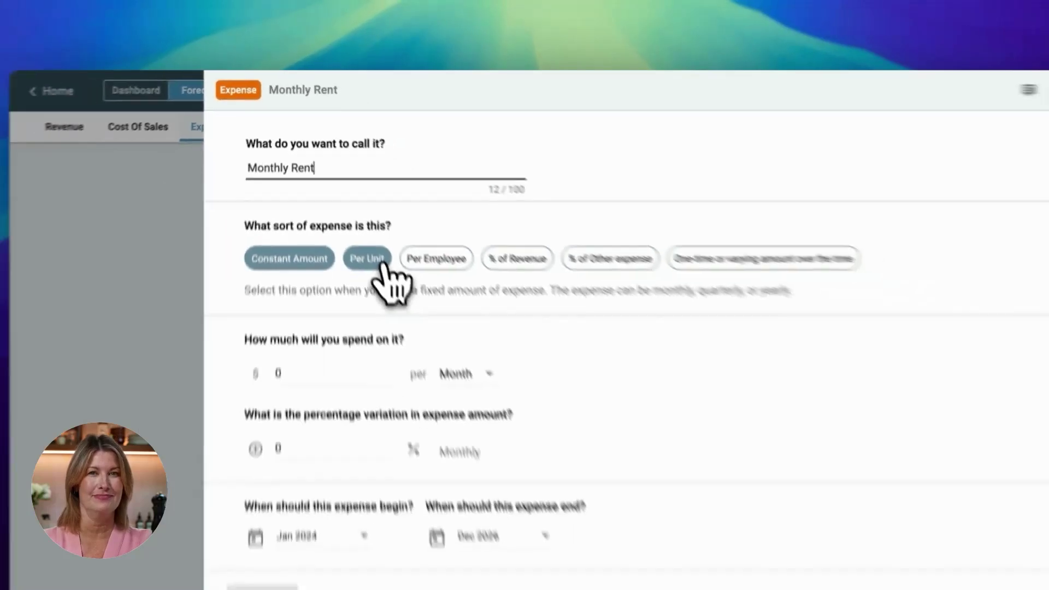
click(324, 309)
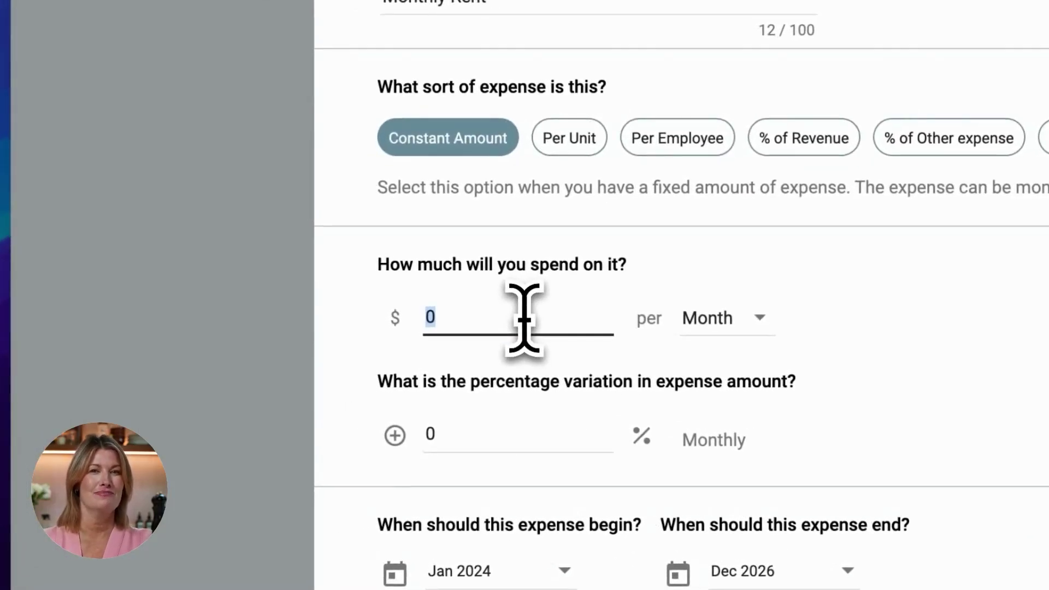
text(1500)
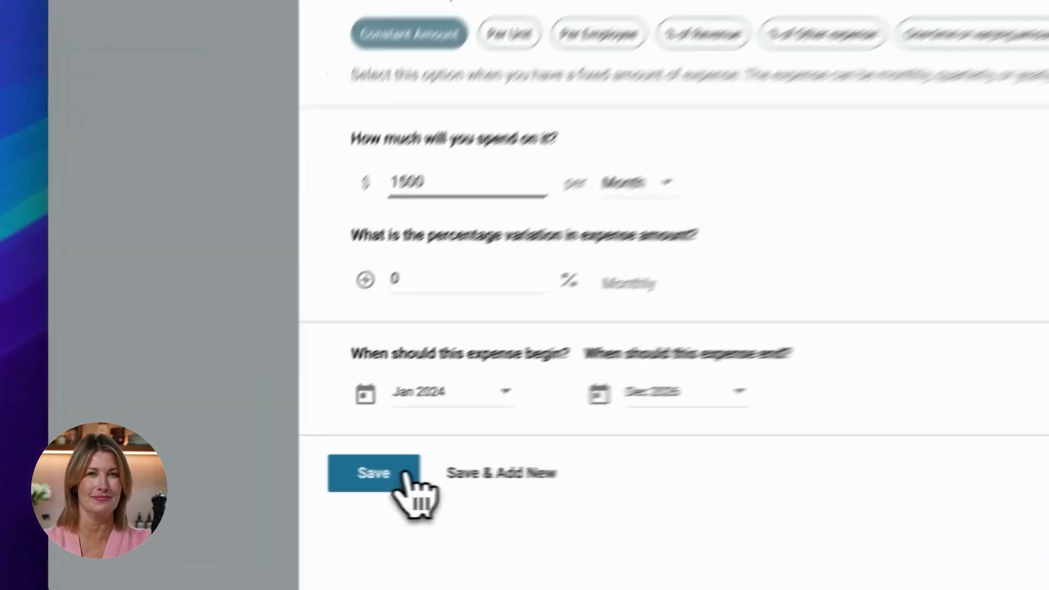
click(267, 483)
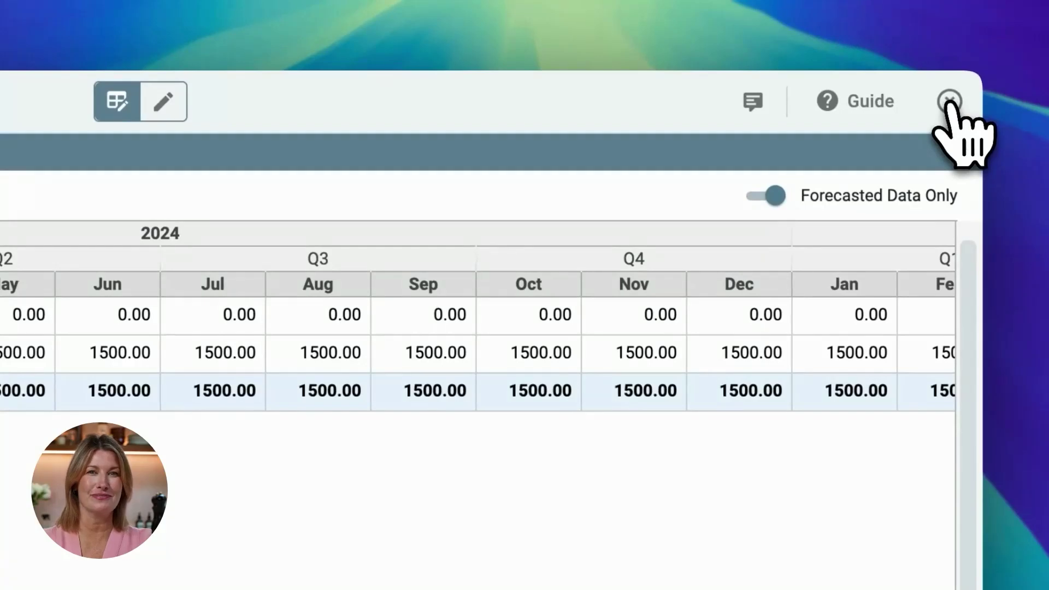
click(949, 101)
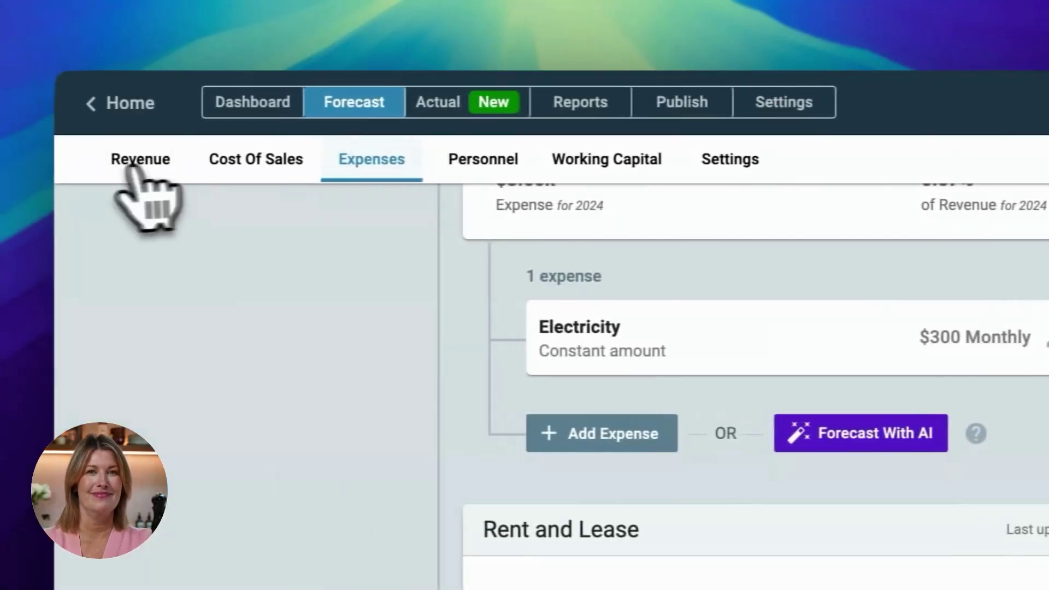
- Change the start date of the Coffee, Tea, Pastries revenue stream to Jul 2024, save and confirm the change, and close its forecast table
click(147, 163)
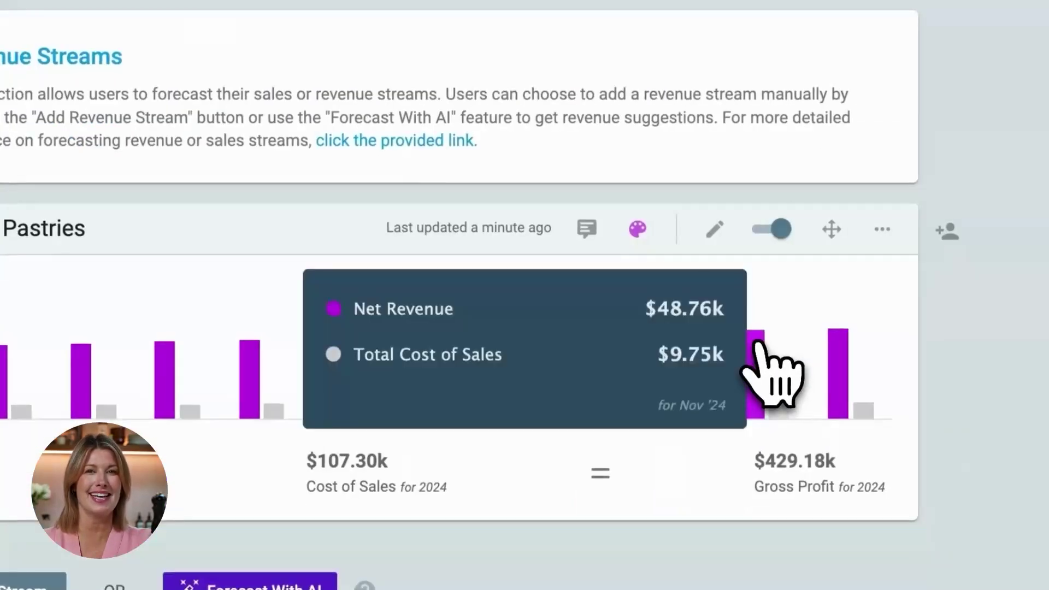
click(714, 229)
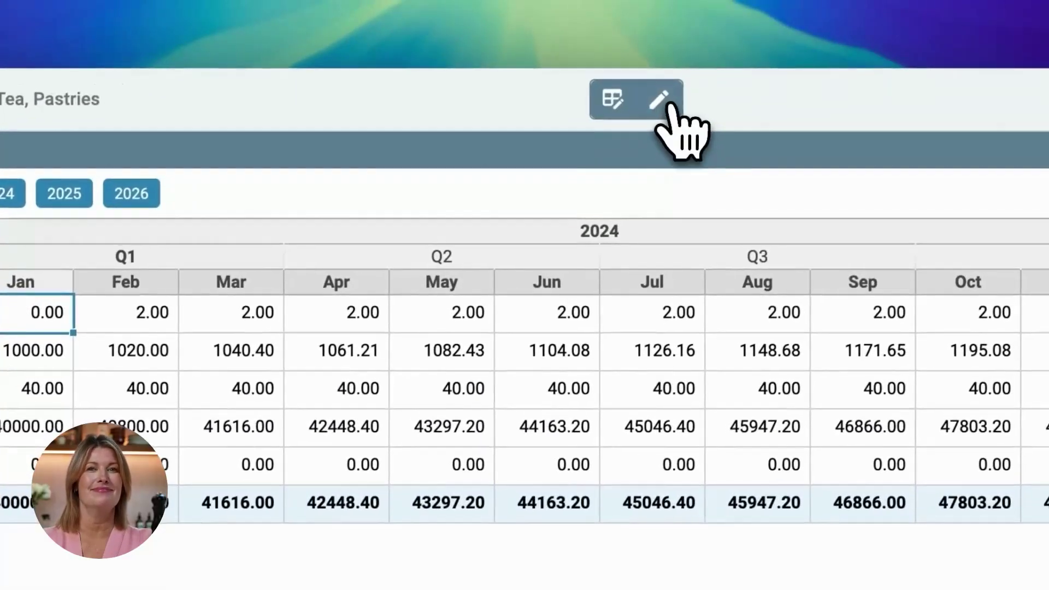
click(663, 104)
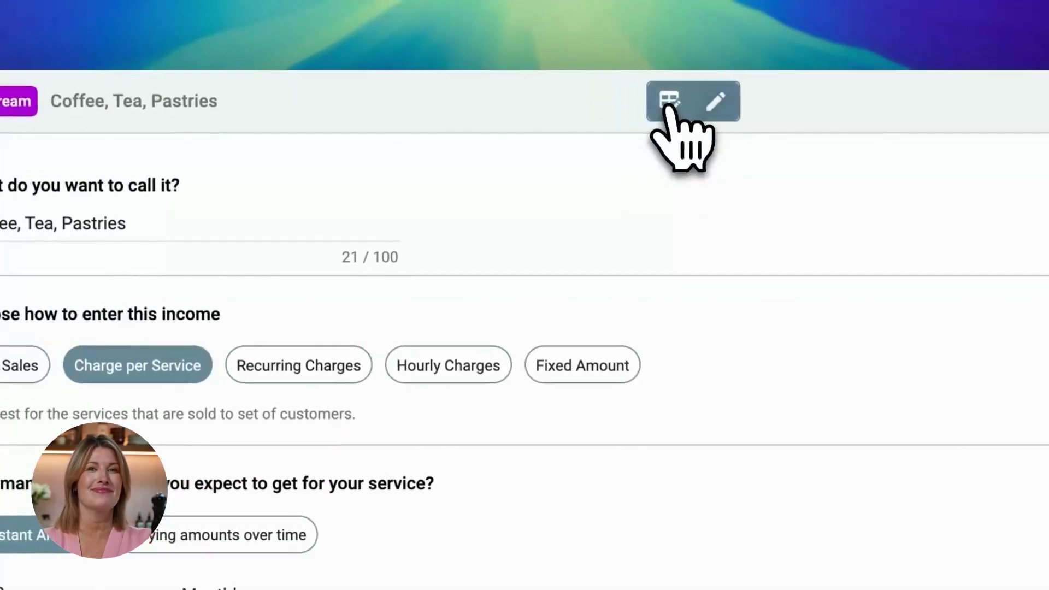
scroll(409, 432, down, 10)
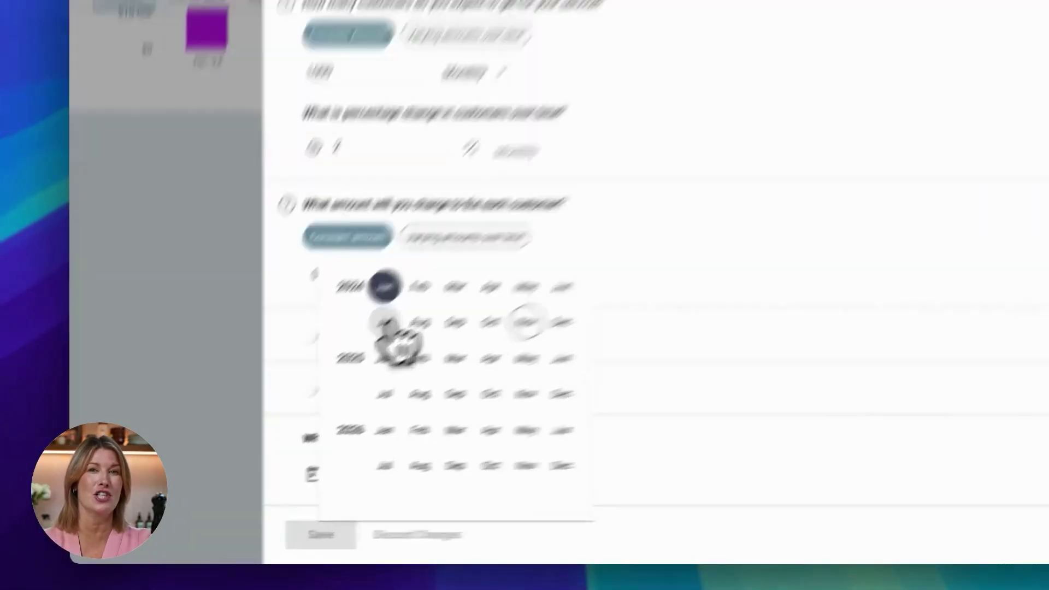
click(317, 374)
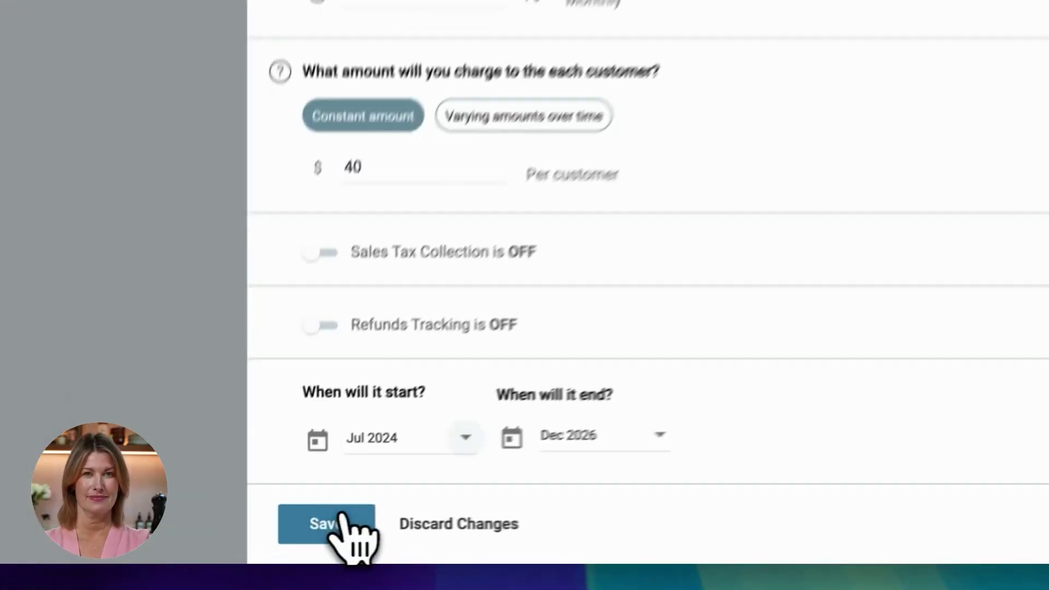
click(276, 541)
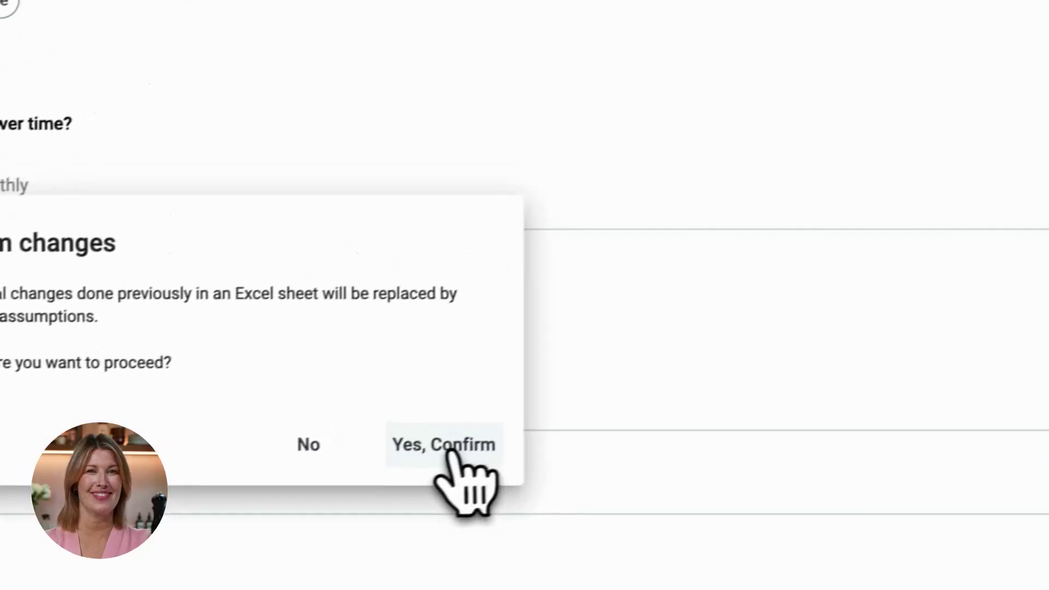
click(449, 447)
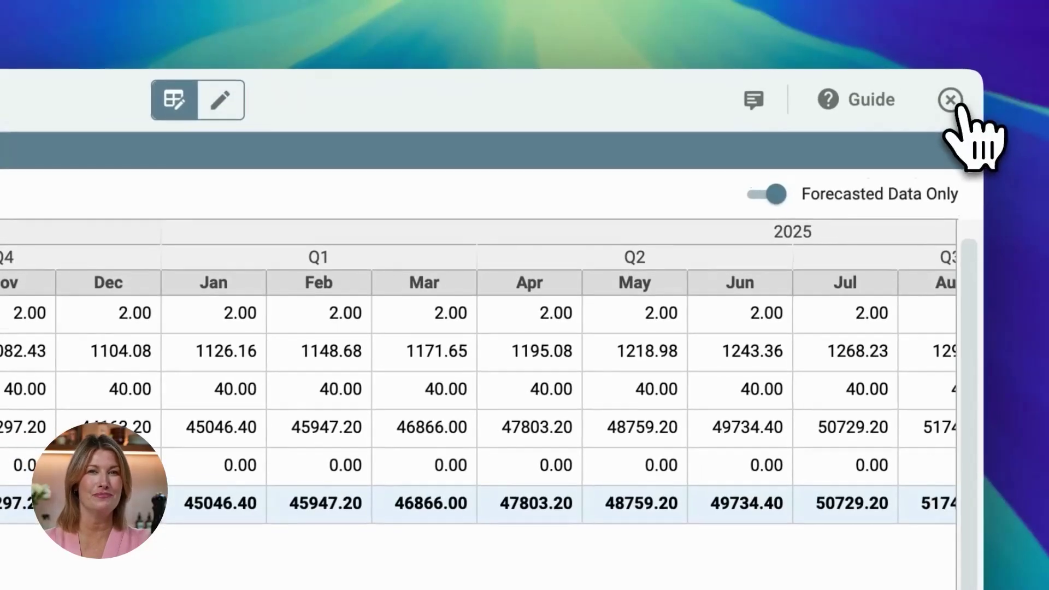
click(951, 102)
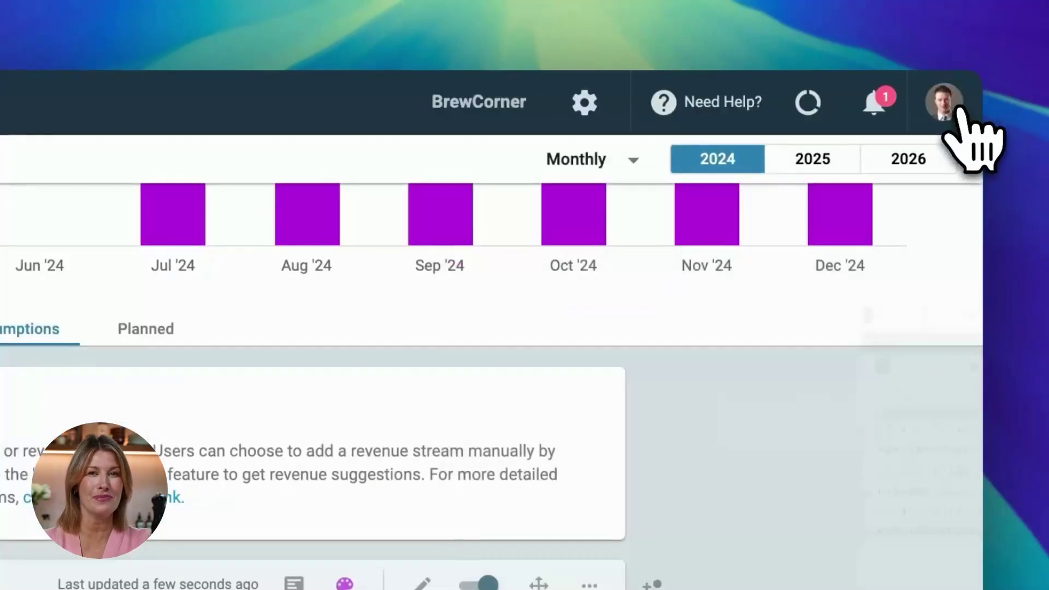
- Generate AI personnel suggestions for the coffee shop and create the Barista and General Manager streams
click(305, 159)
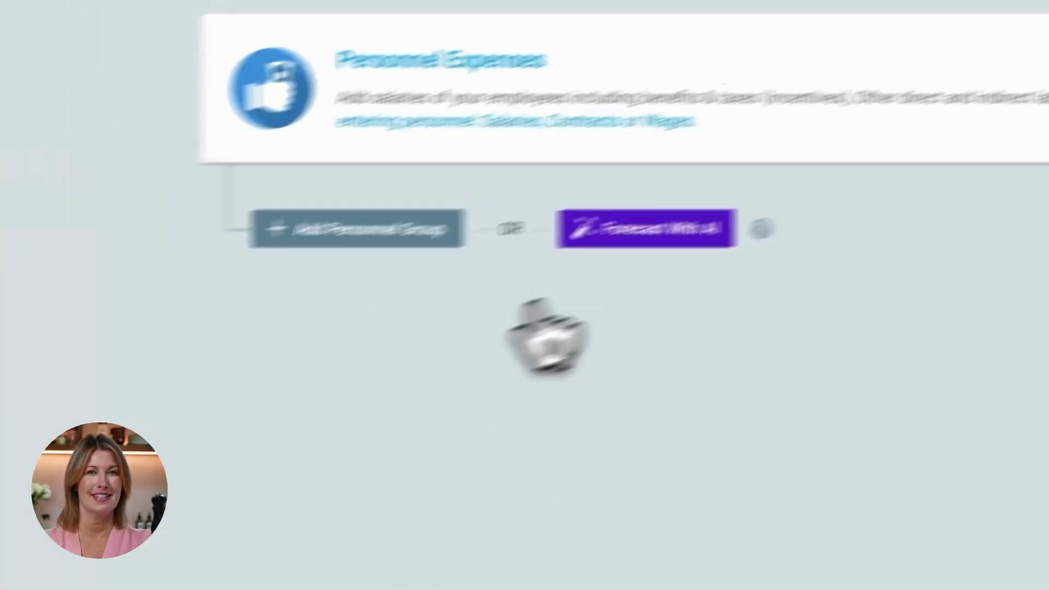
click(787, 389)
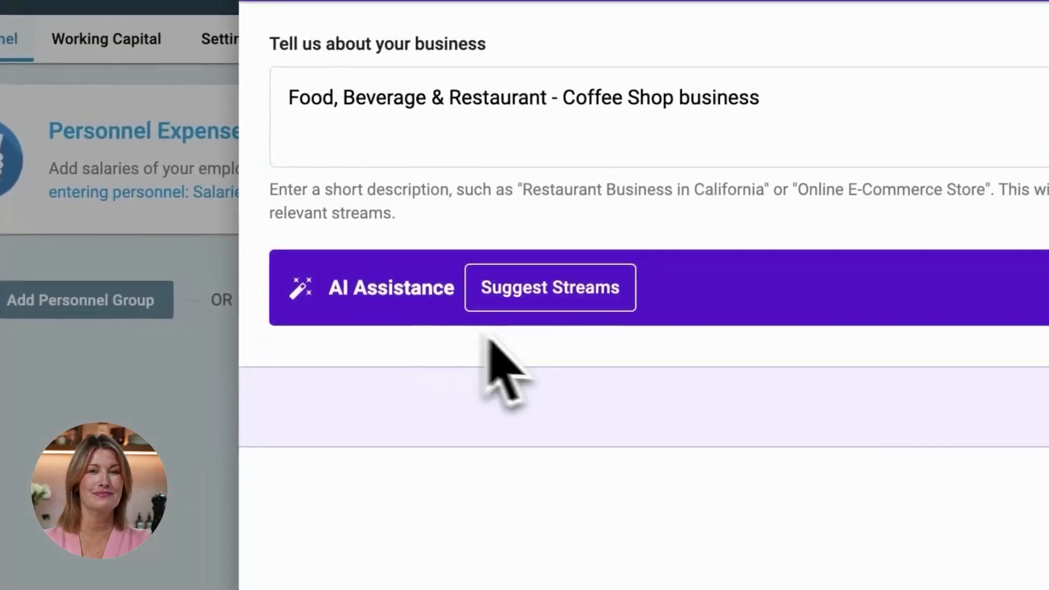
click(542, 289)
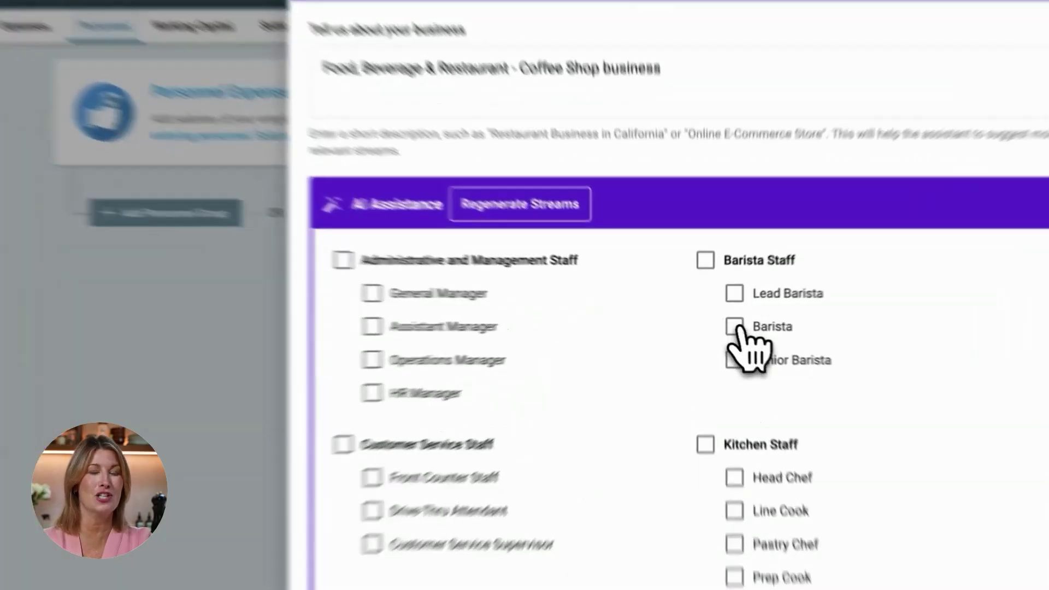
click(724, 325)
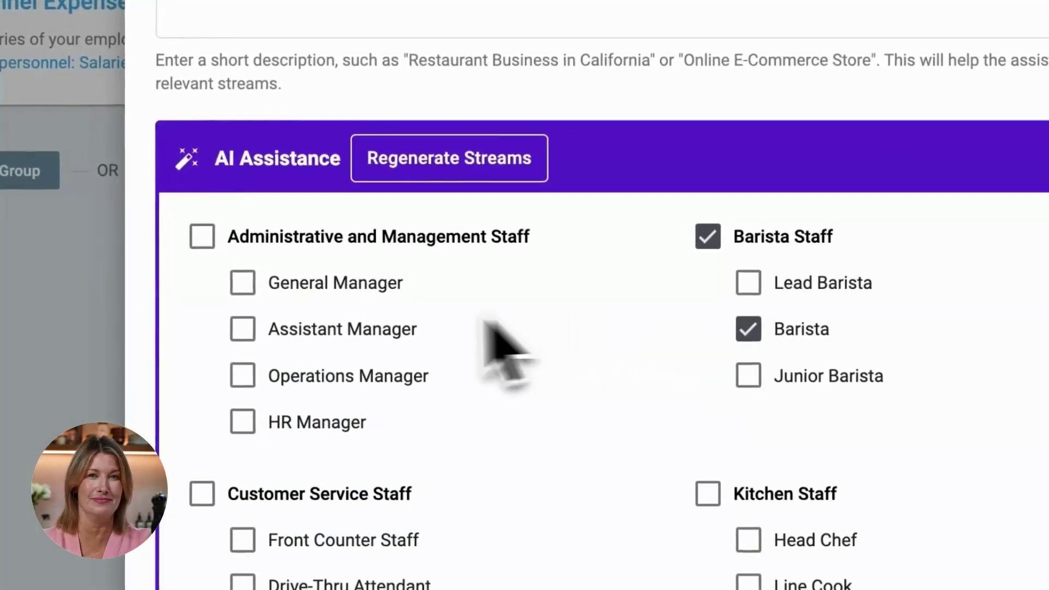
click(242, 282)
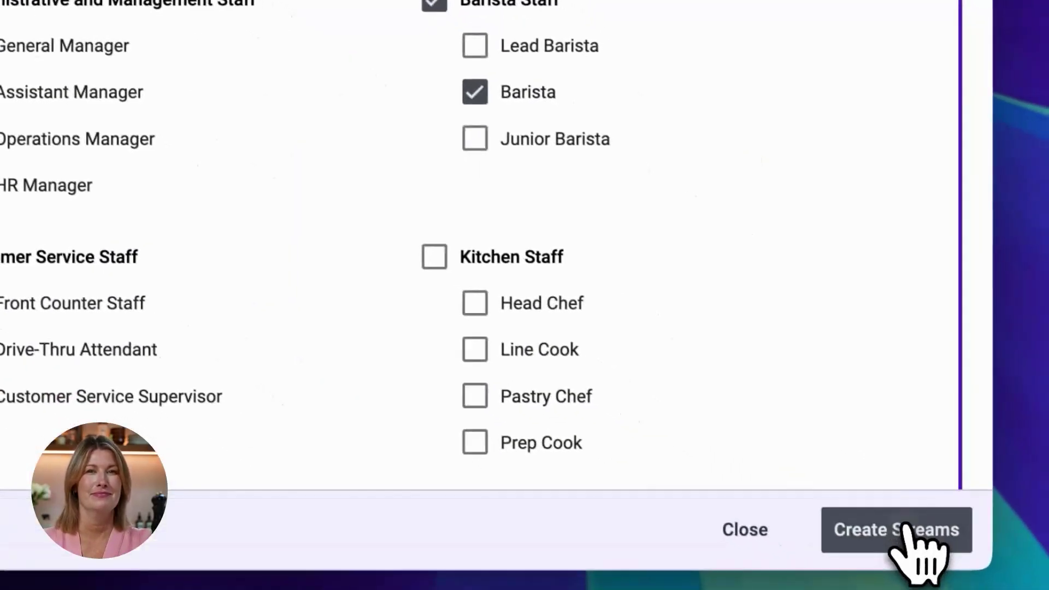
click(907, 530)
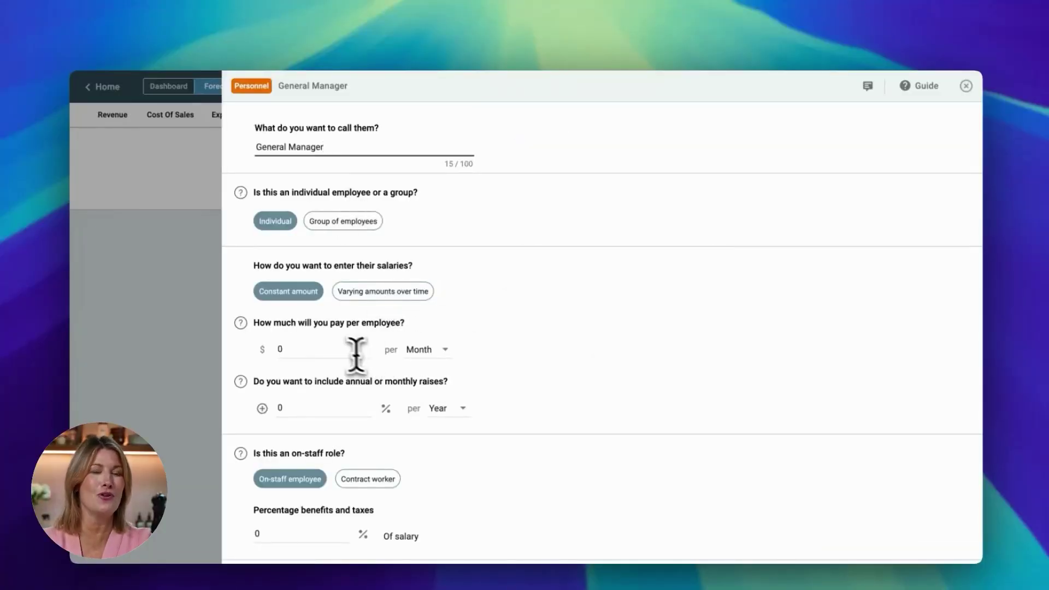
- Set the General Manager's salary to a constant $4000 per month, fill in the yearly raise percentage, save and close the forecast table
click(356, 352)
text(4)
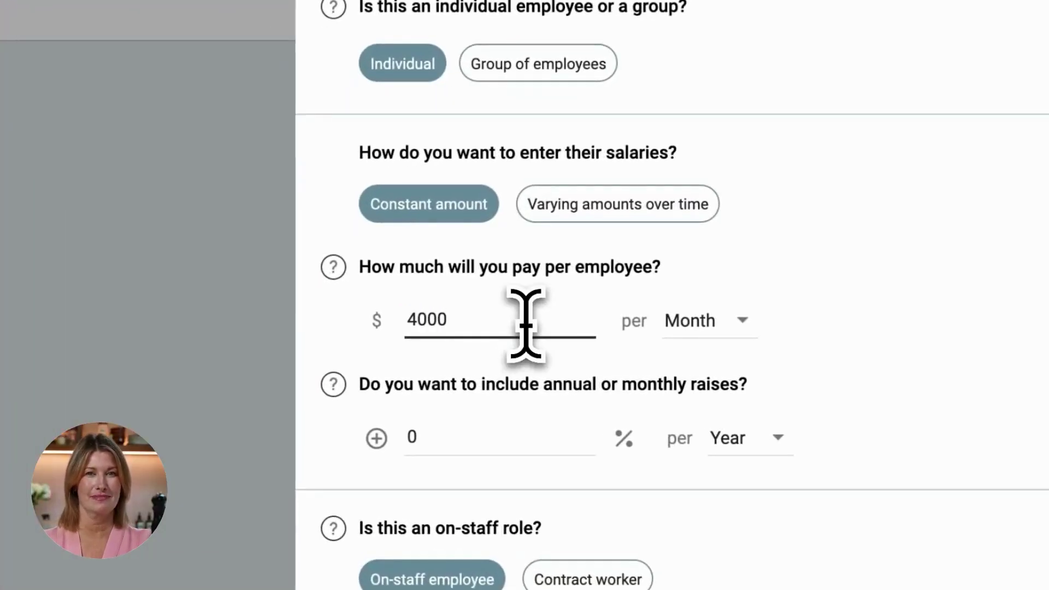
text(000)
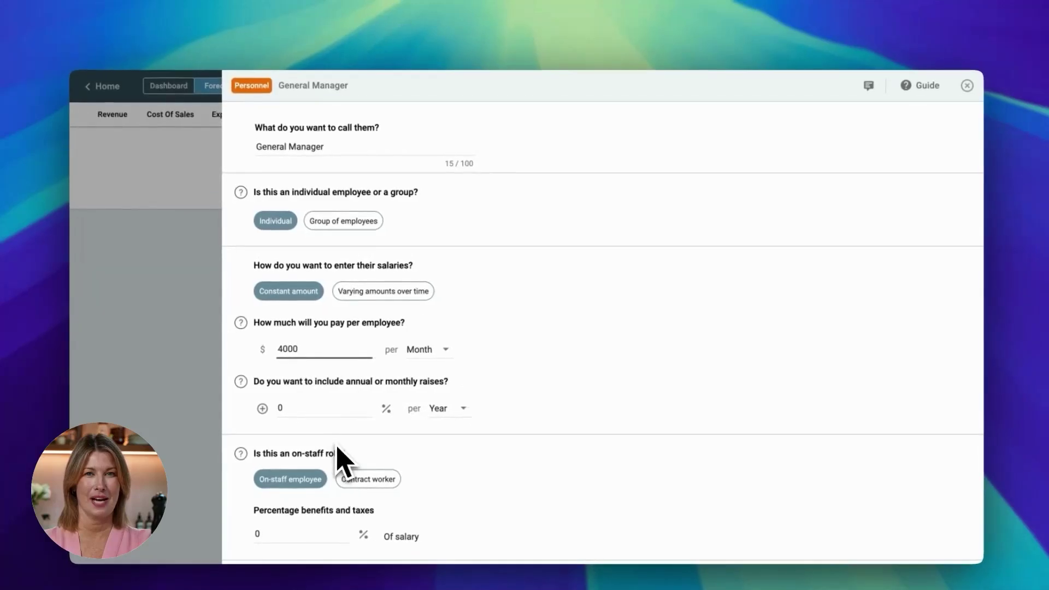
scroll(337, 453, down, 1)
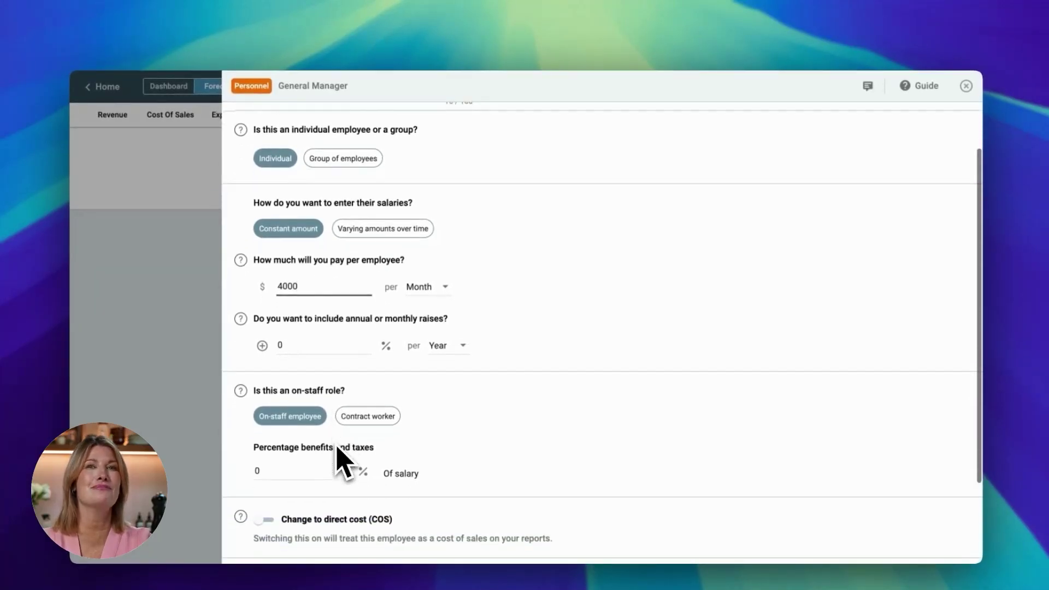
click(317, 345)
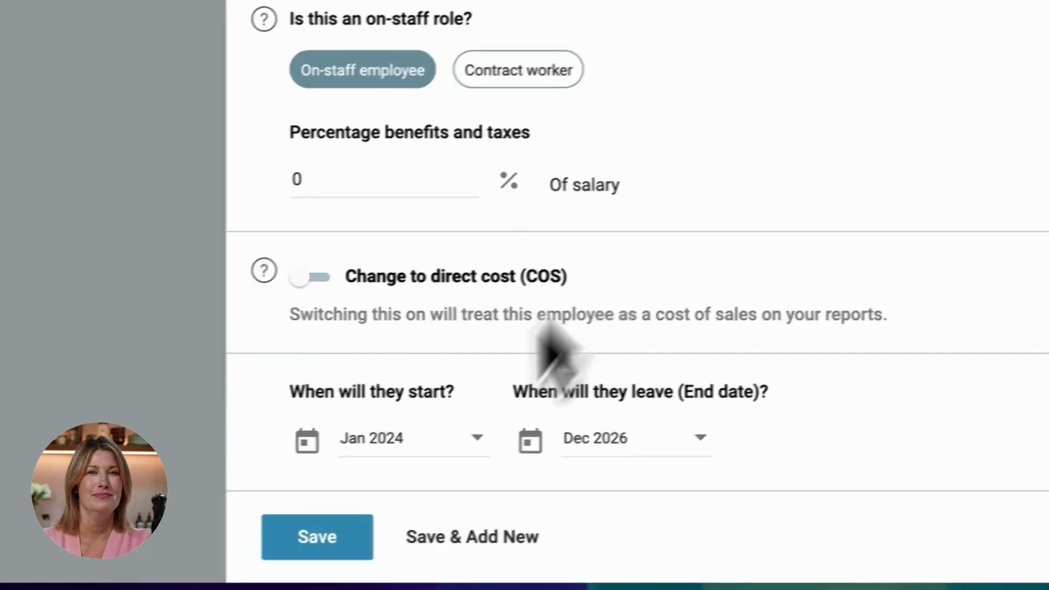
click(355, 541)
click(1002, 82)
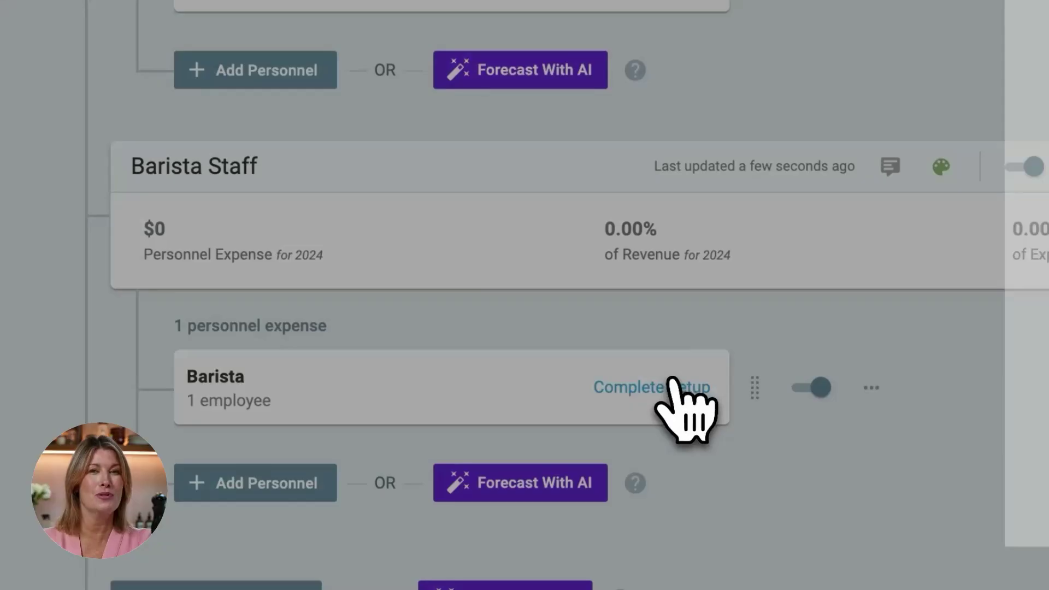
- Set the Barista's salary to a constant $3000 per month with a 10% yearly raise, save and close the forecast table
click(674, 386)
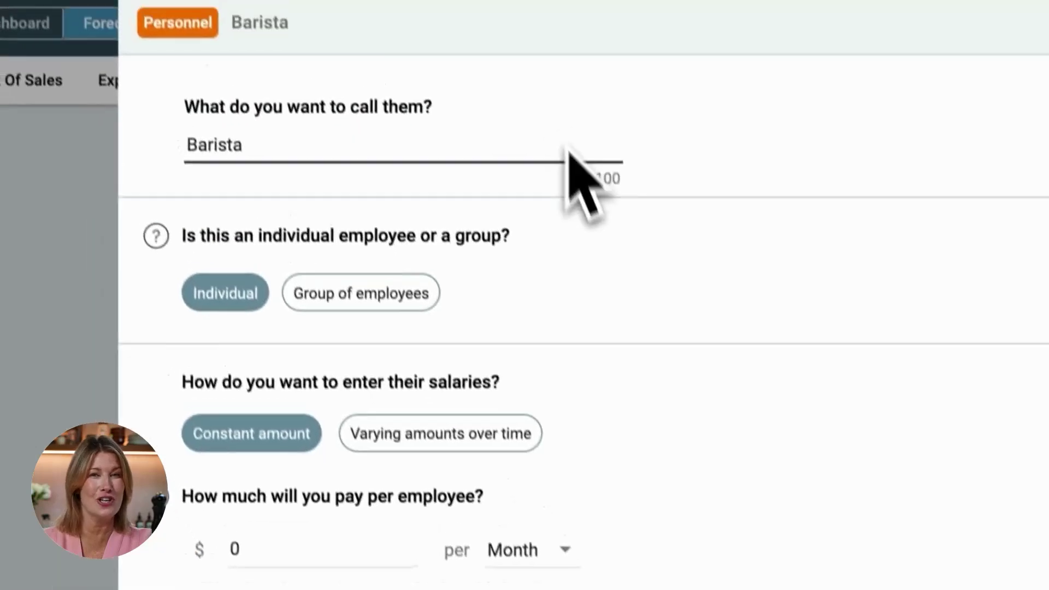
click(332, 558)
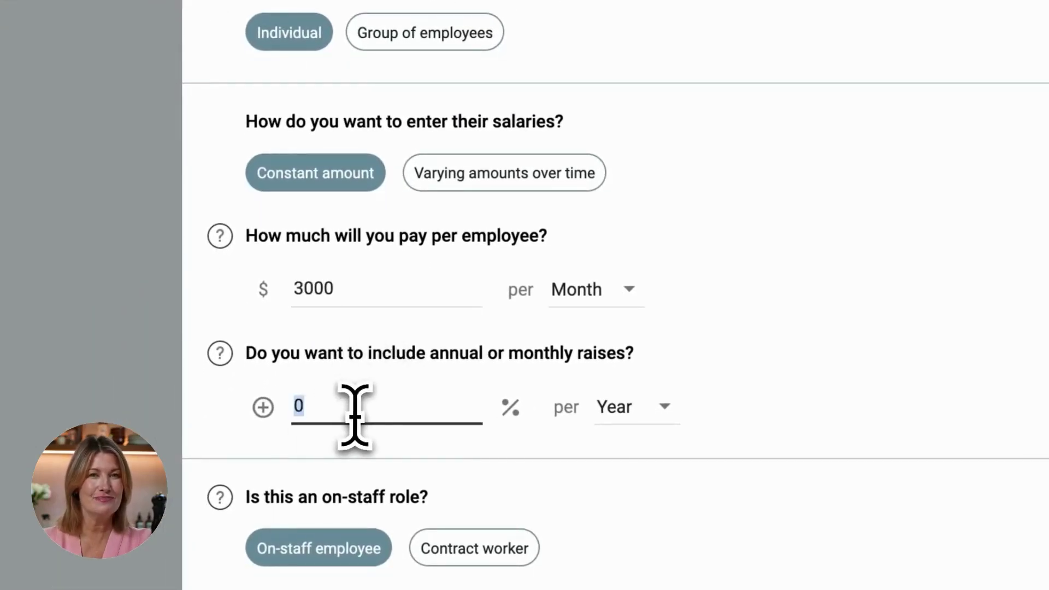
scroll(710, 284, down, 5)
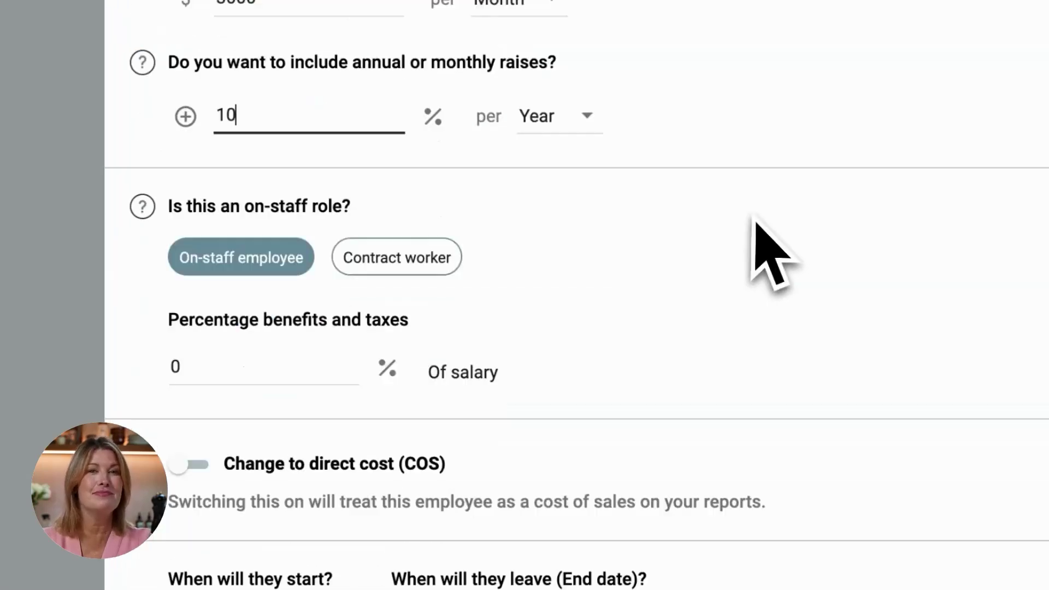
click(199, 579)
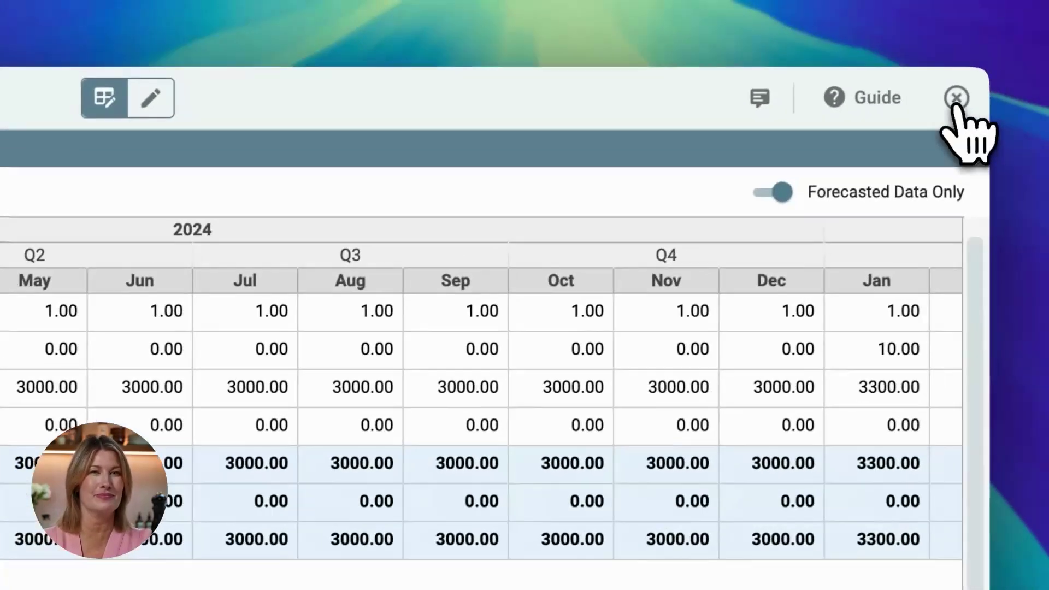
click(1021, 64)
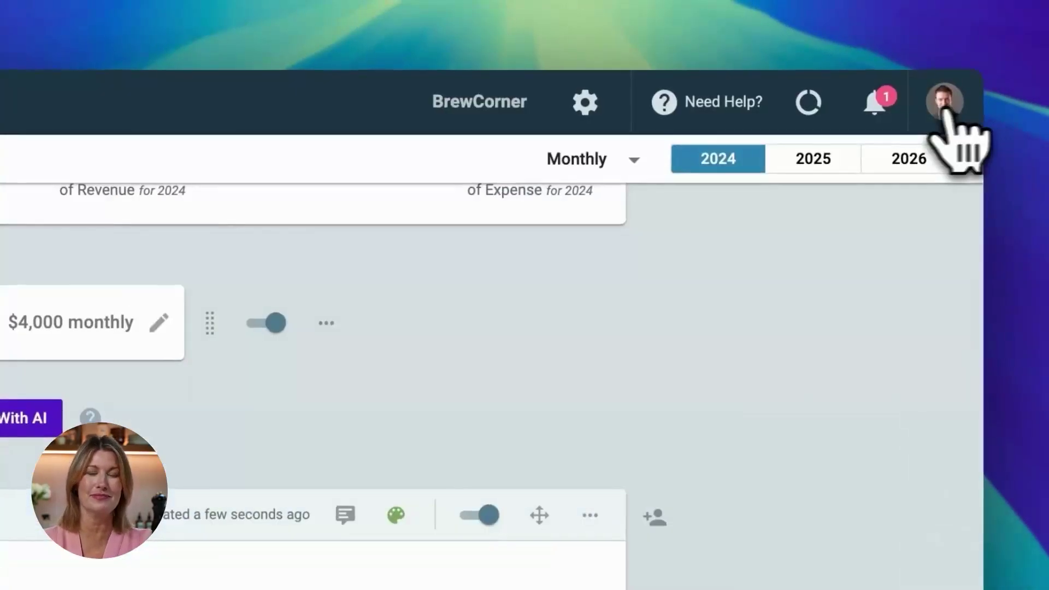
- Add a loan named Bank Loan to the Funding group of the forecast's Working Capital section
click(393, 159)
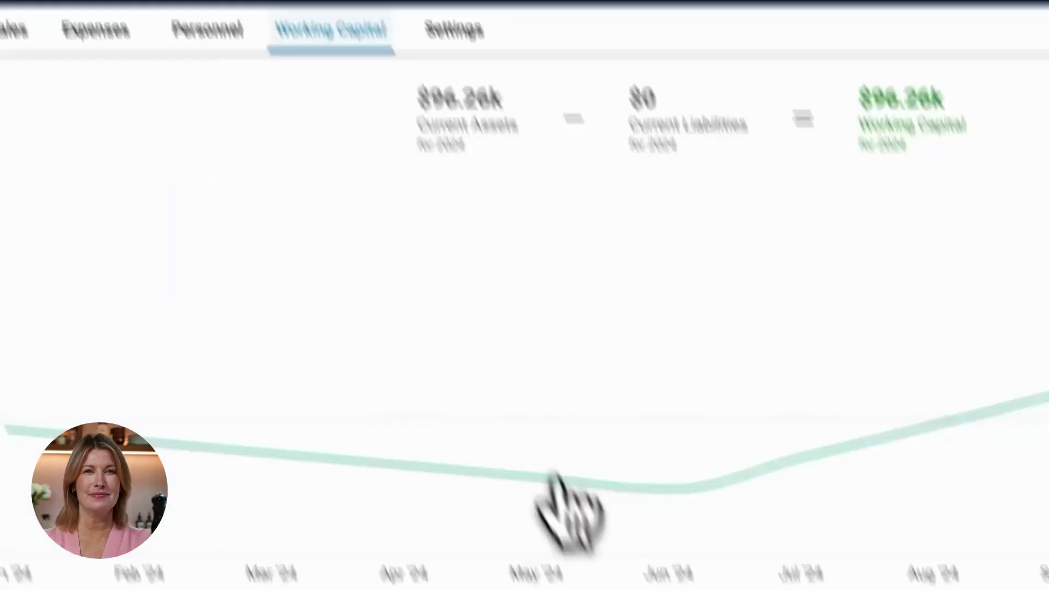
mouse_move(631, 367)
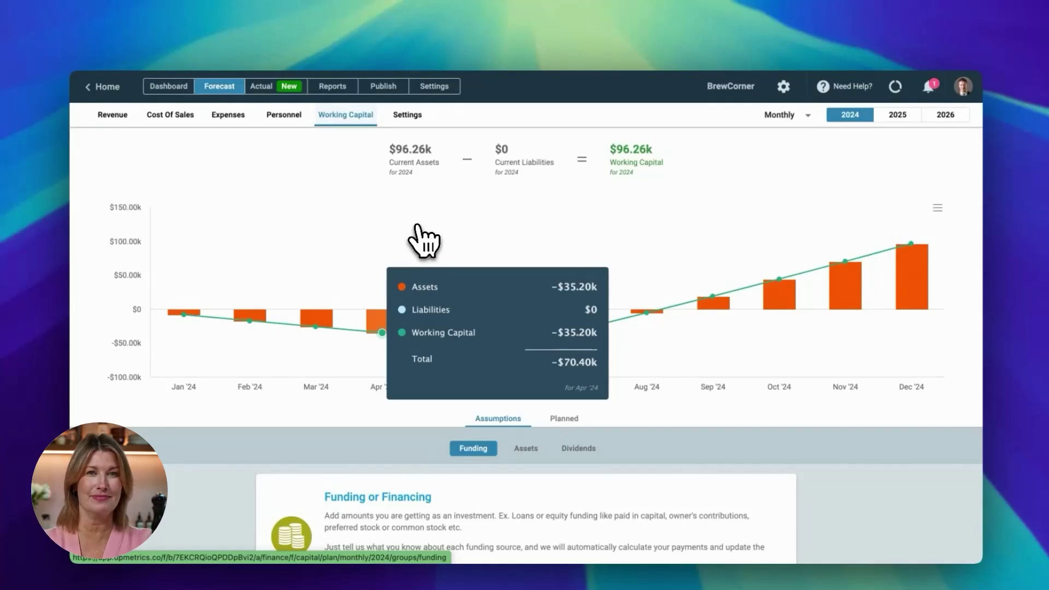
scroll(423, 239, down, 5)
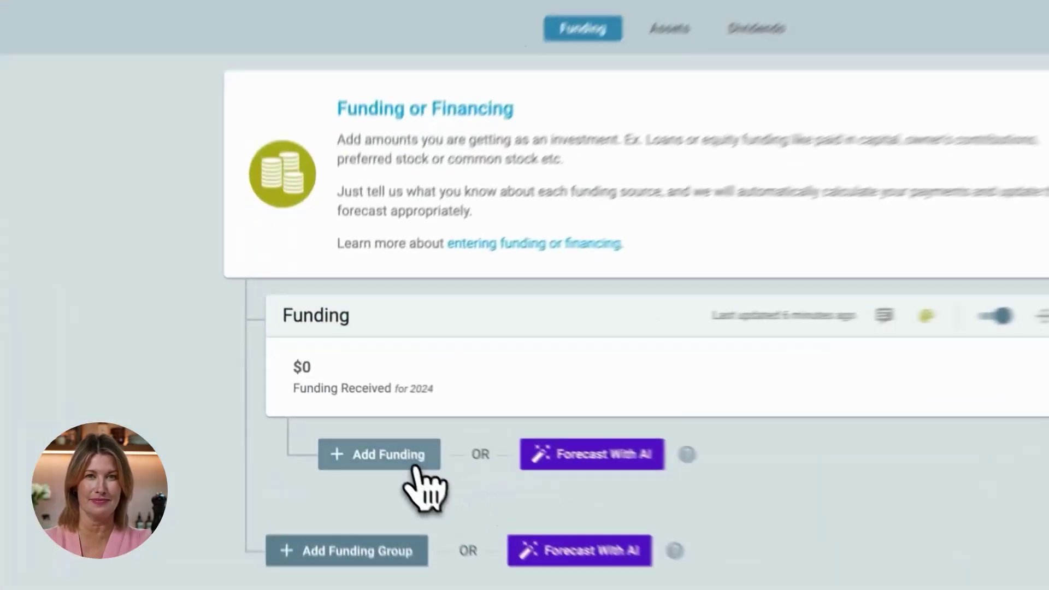
click(358, 417)
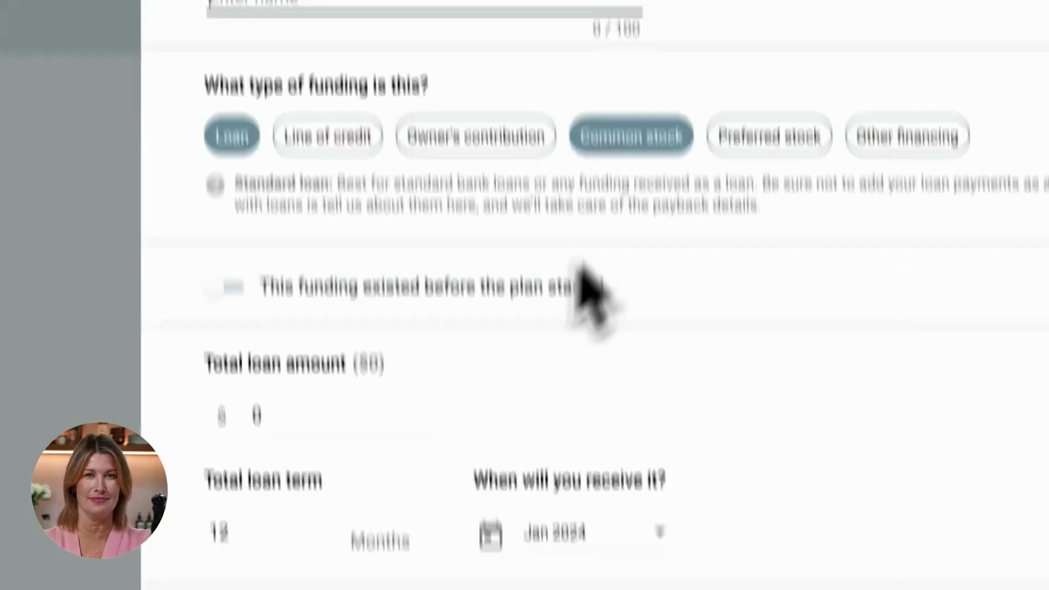
click(421, 18)
text(Ba)
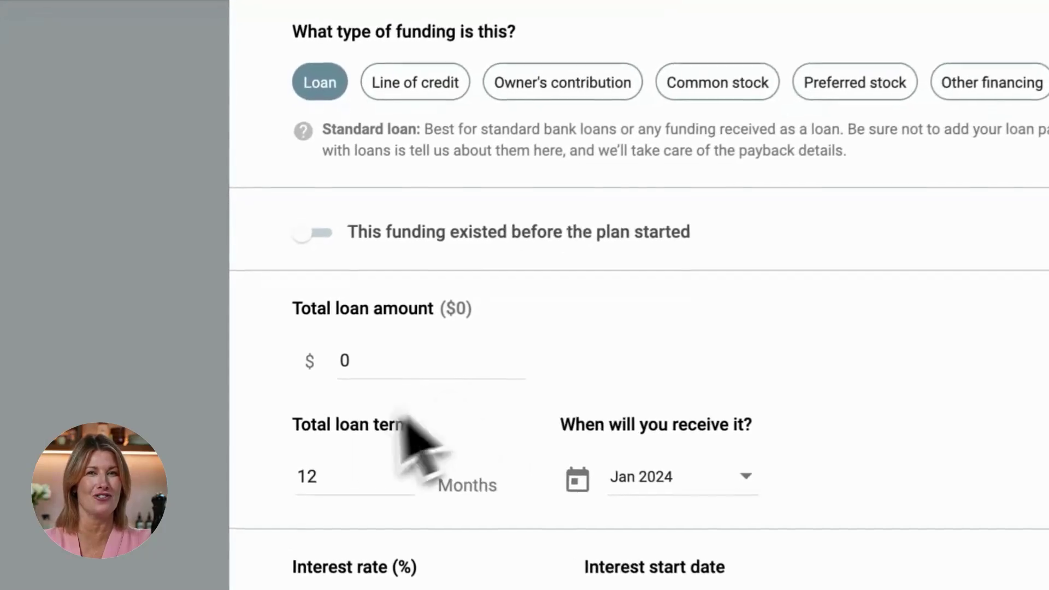
- Set the loan to $40000 over 24 months with 12% yearly interest, keep repayment on Auto calculate, and save it
click(303, 358)
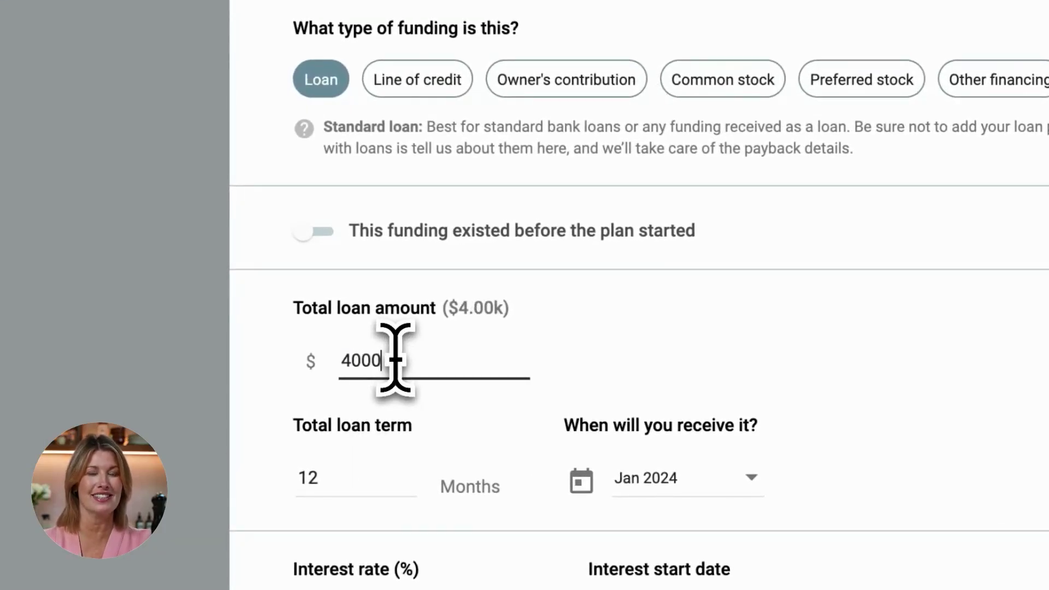
scroll(687, 367, down, 5)
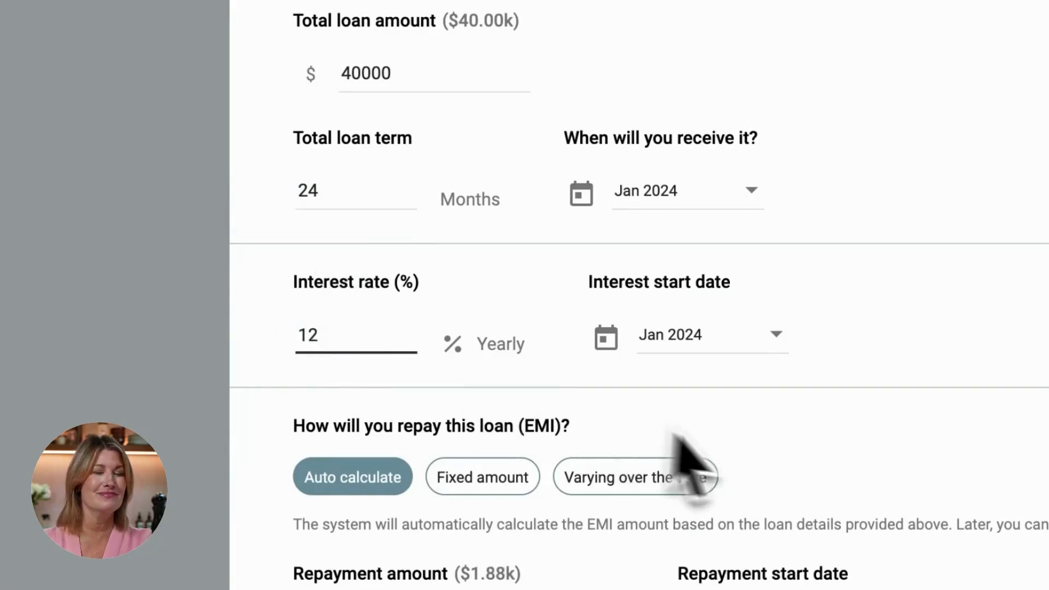
click(361, 589)
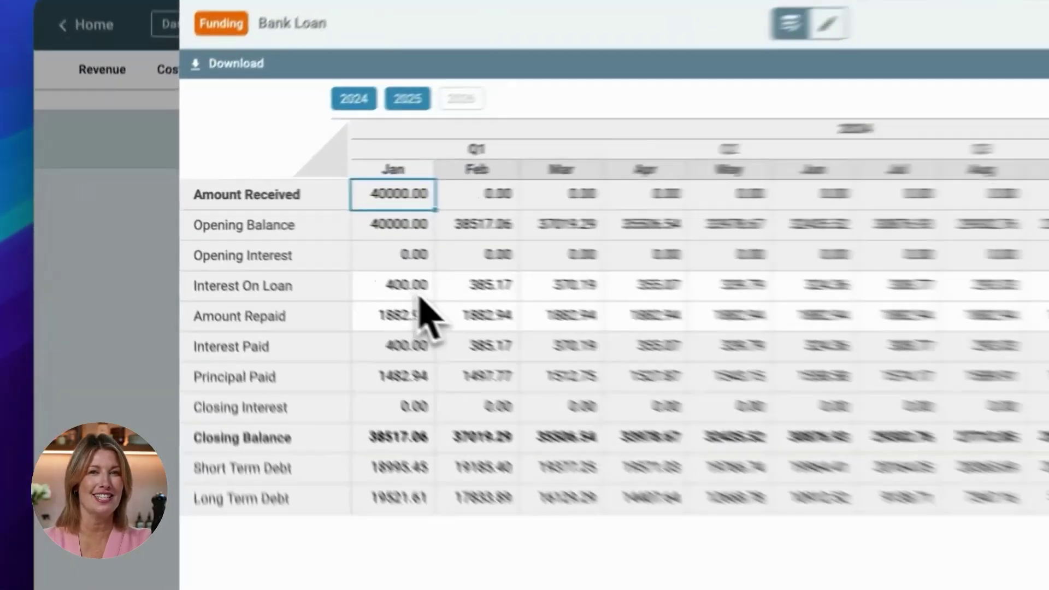
- Inspect the January and February interest amounts in the Bank Loan's forecast table, then close the table
click(307, 253)
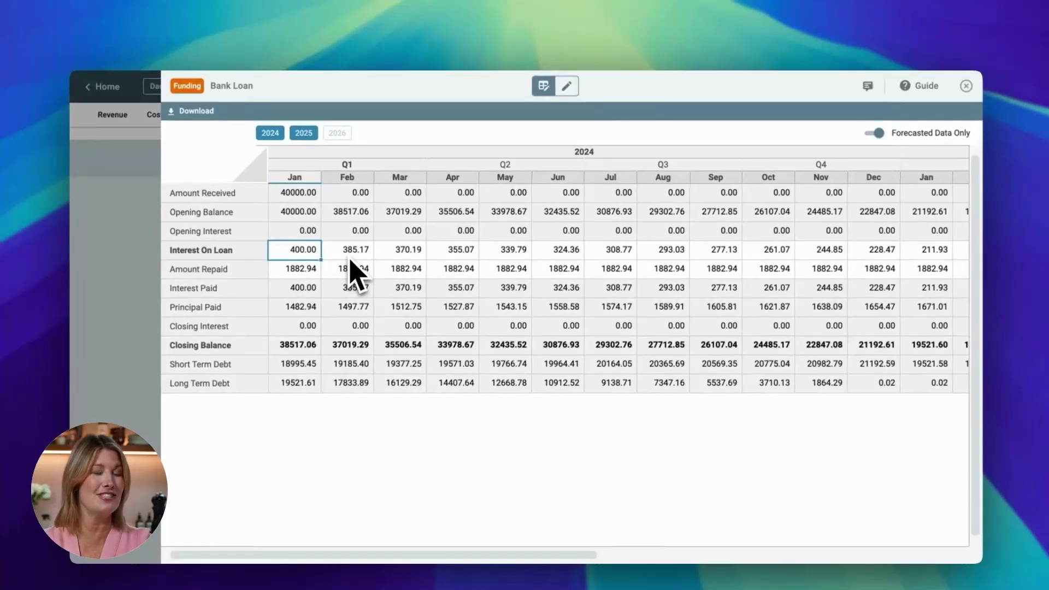
click(350, 256)
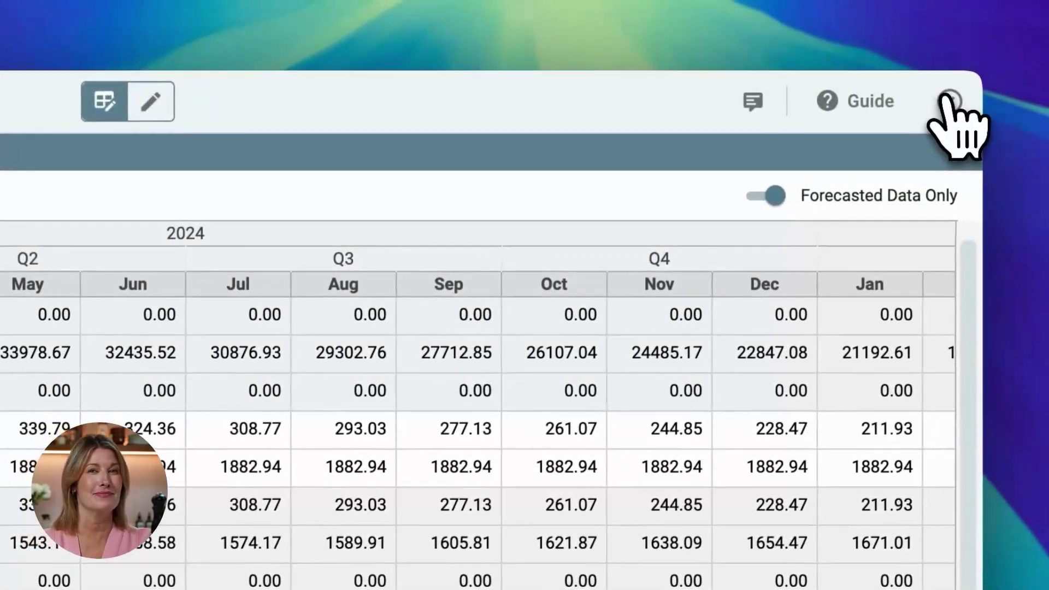
click(943, 96)
- Add a long-term asset named "Coffee Machines, Furniture, Renovations" to the Assets group of Working Capital
click(70, 252)
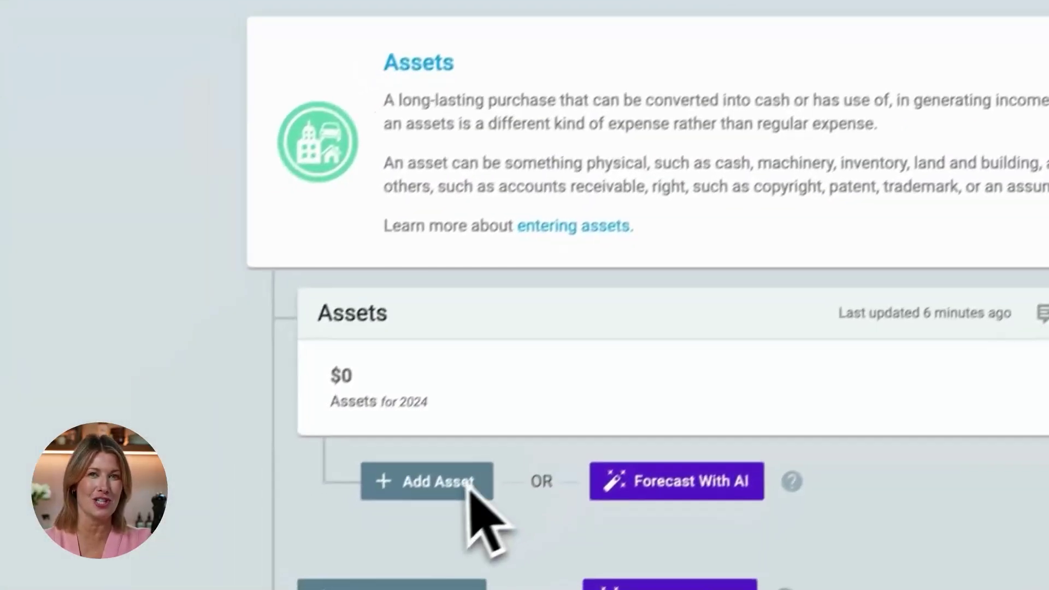
click(468, 484)
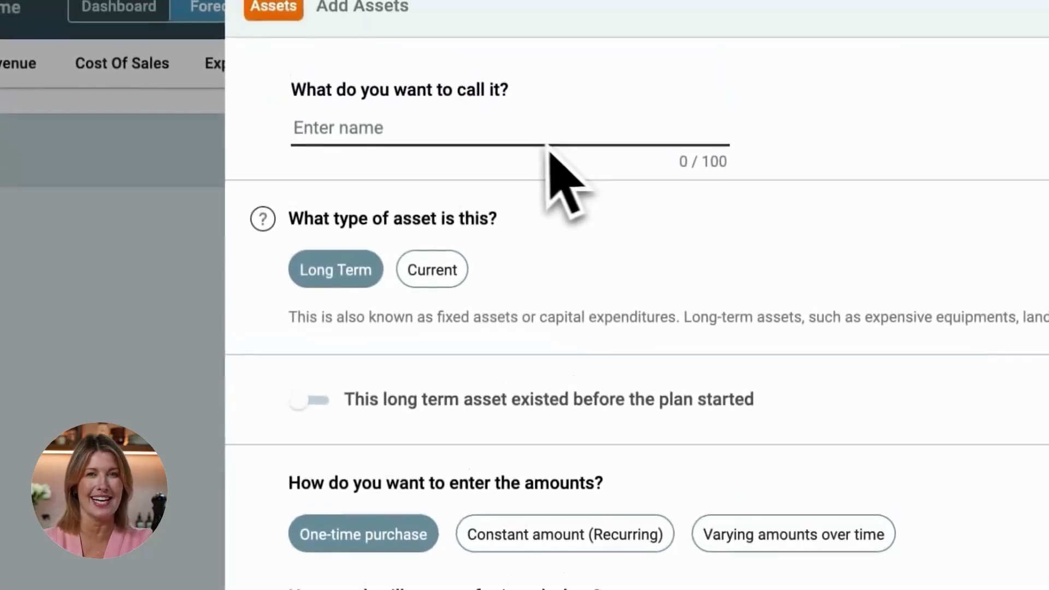
text(Coffee machines, Furniture, Renovations)
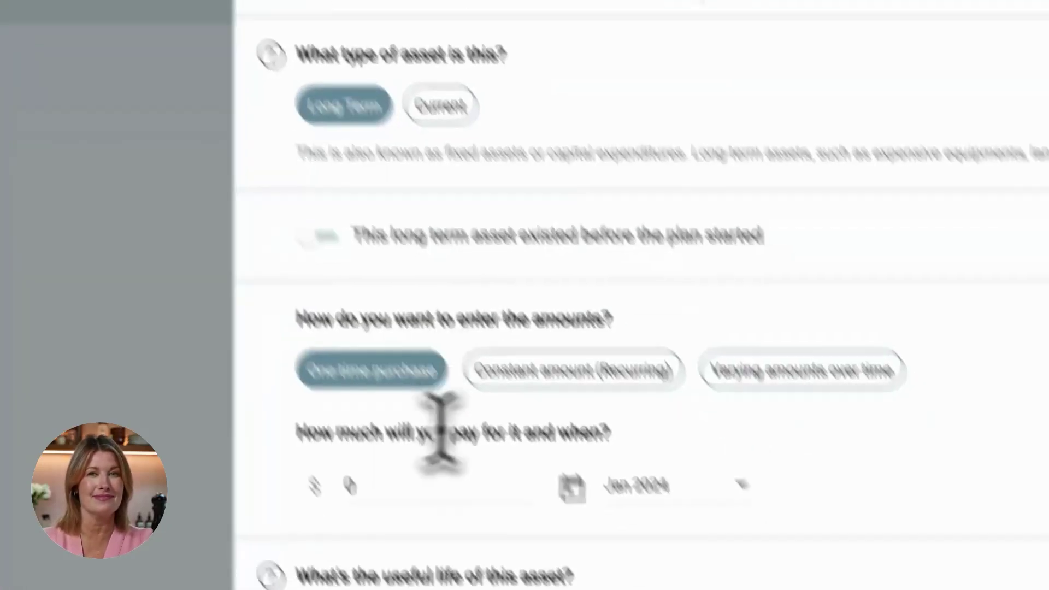
- Set the asset as a $25000 one-time purchase with a 3-year useful life and 50% salvage value, save and close its forecast table
click(353, 385)
double_click(353, 385)
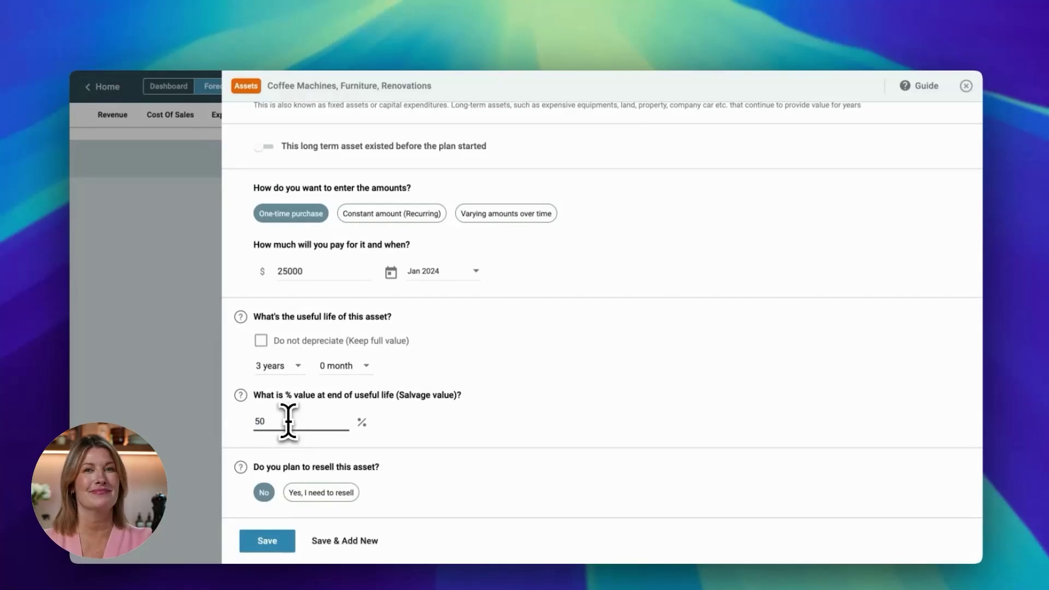
click(267, 541)
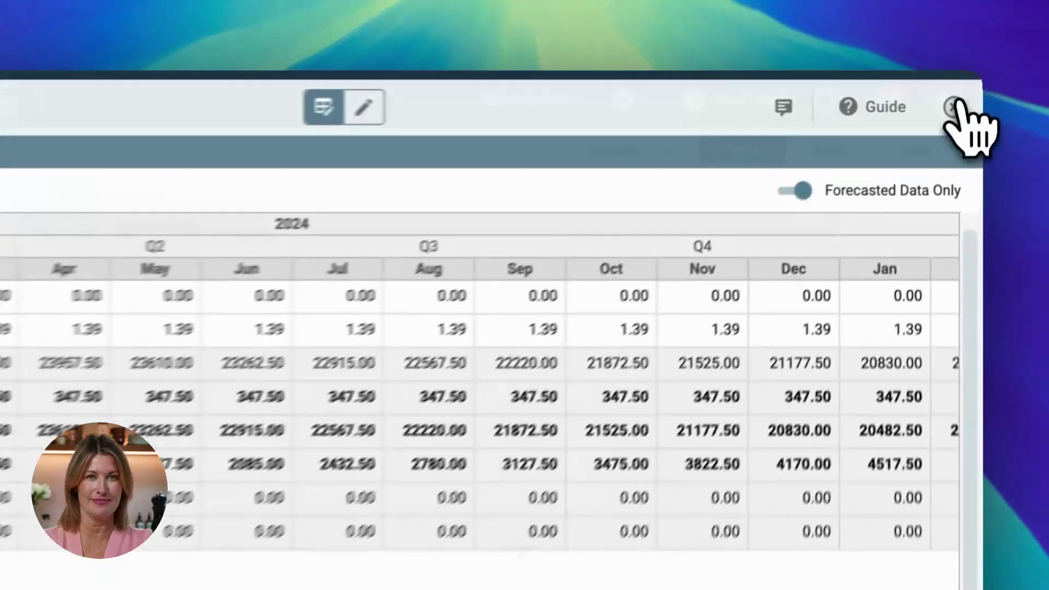
click(966, 86)
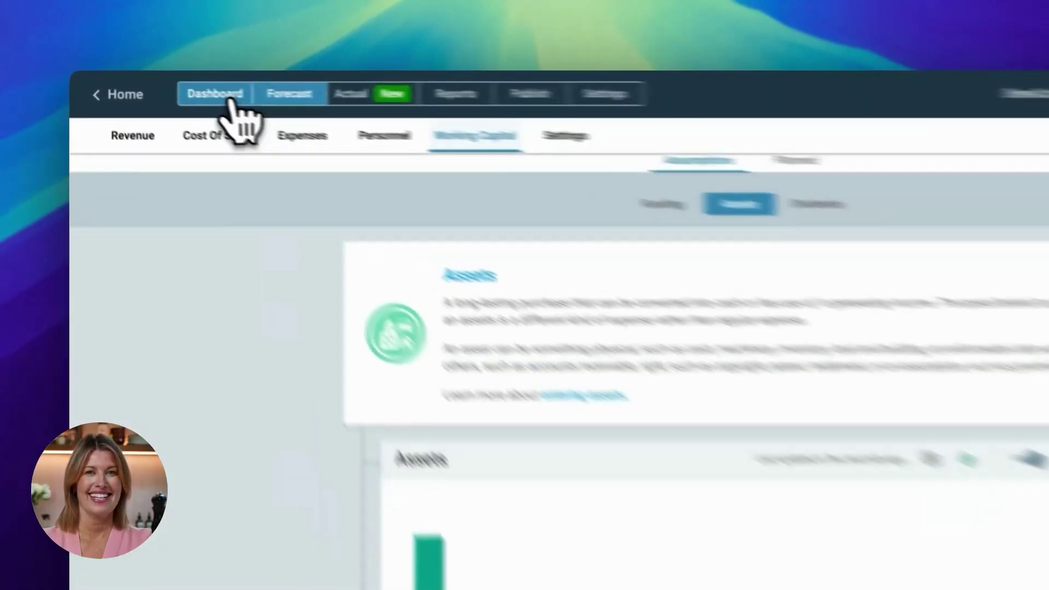
- Review the forecast dashboard's cash totals and look through the Profit & Loss report
click(176, 87)
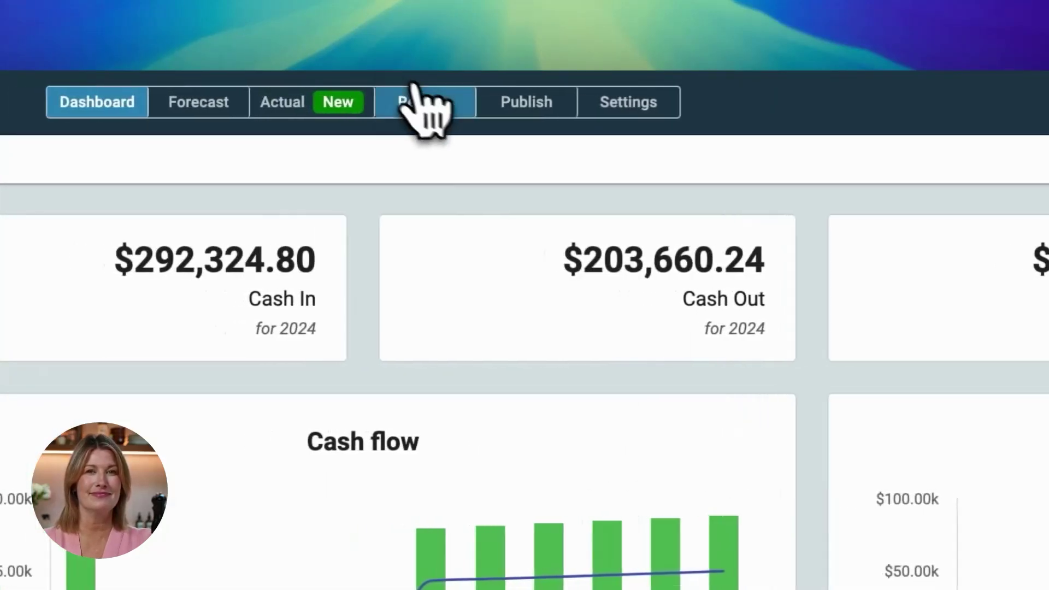
click(351, 102)
scroll(628, 394, down, 5)
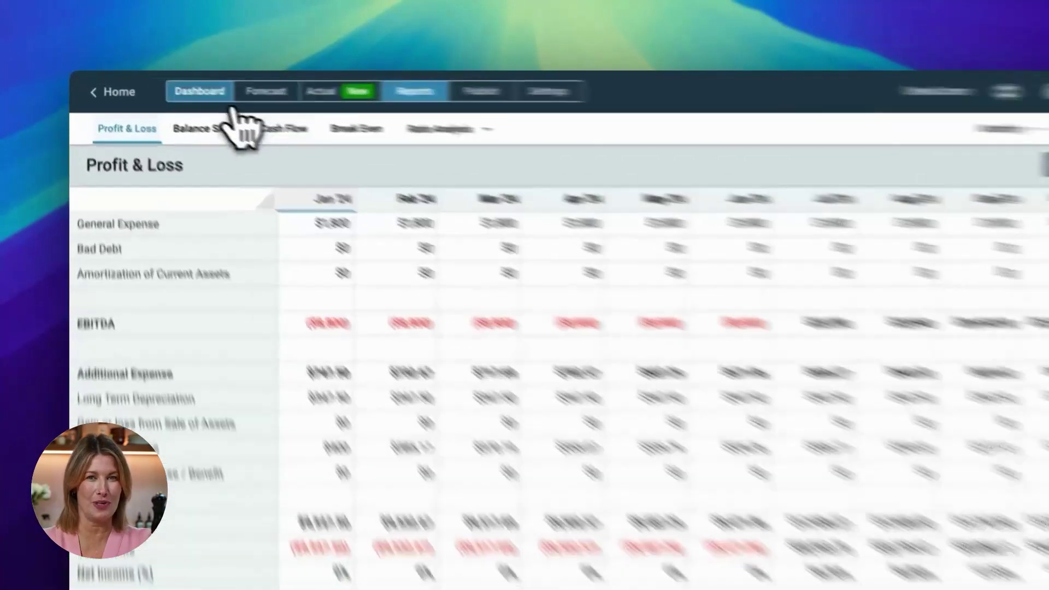
- Examine the dashboard's Funding Requirements figure and its charts through Break Even, and check the Profit & Loss report again
click(169, 85)
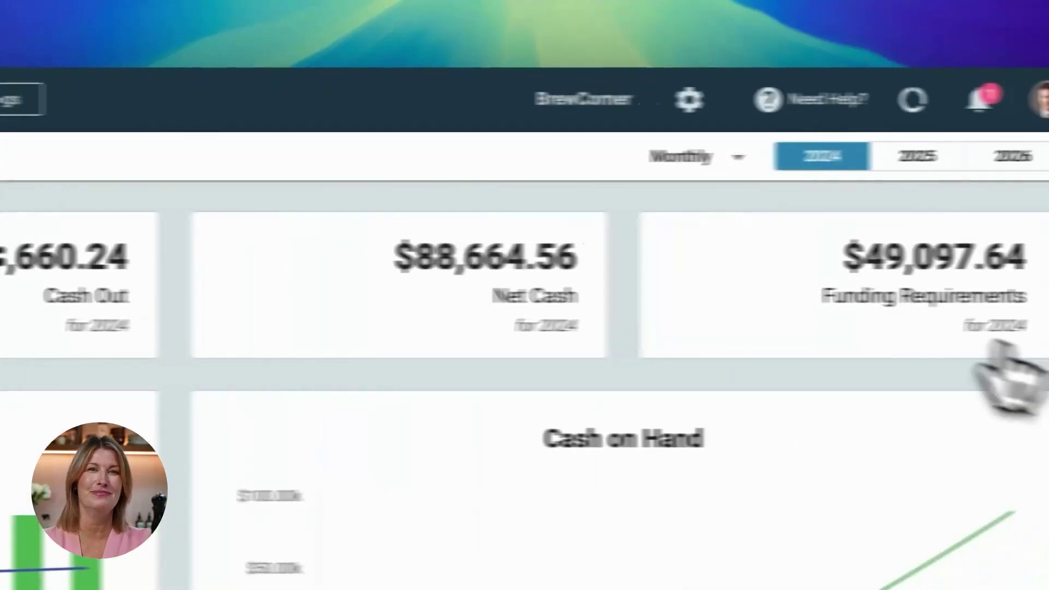
triple_click(779, 297)
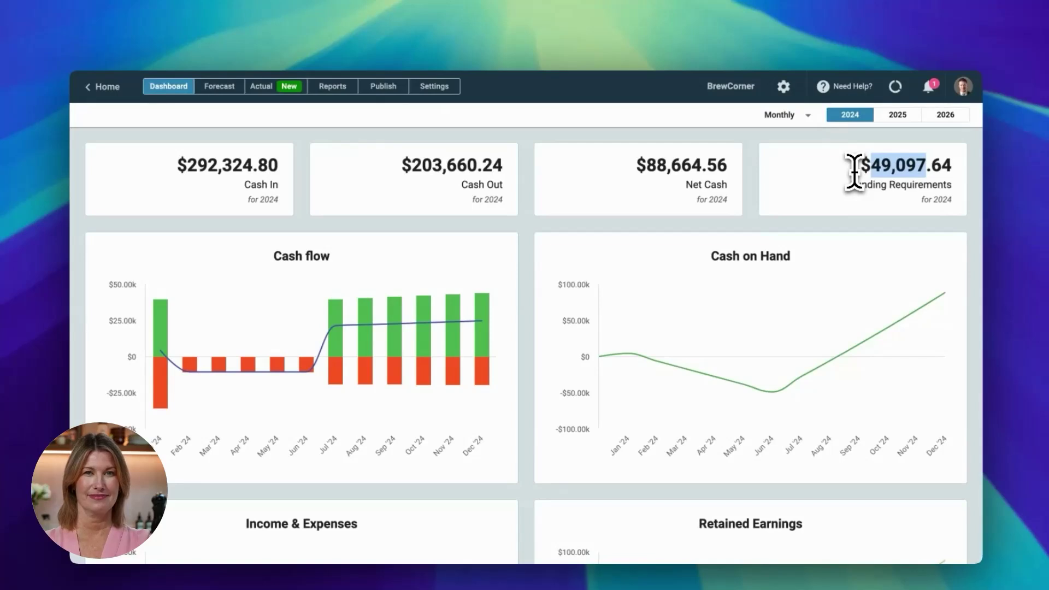
scroll(856, 169, down, 12)
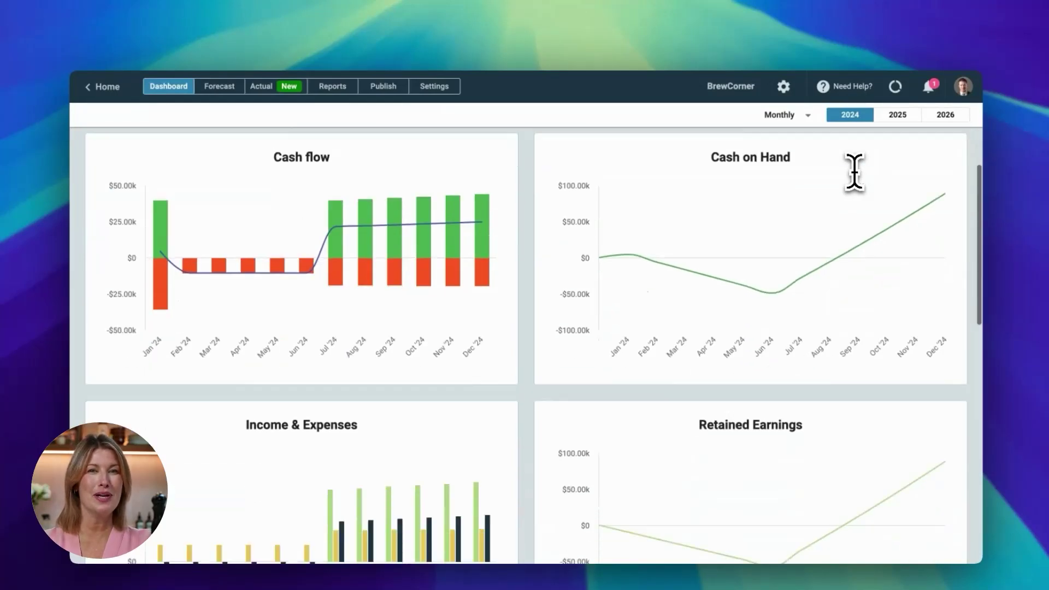
mouse_move(840, 443)
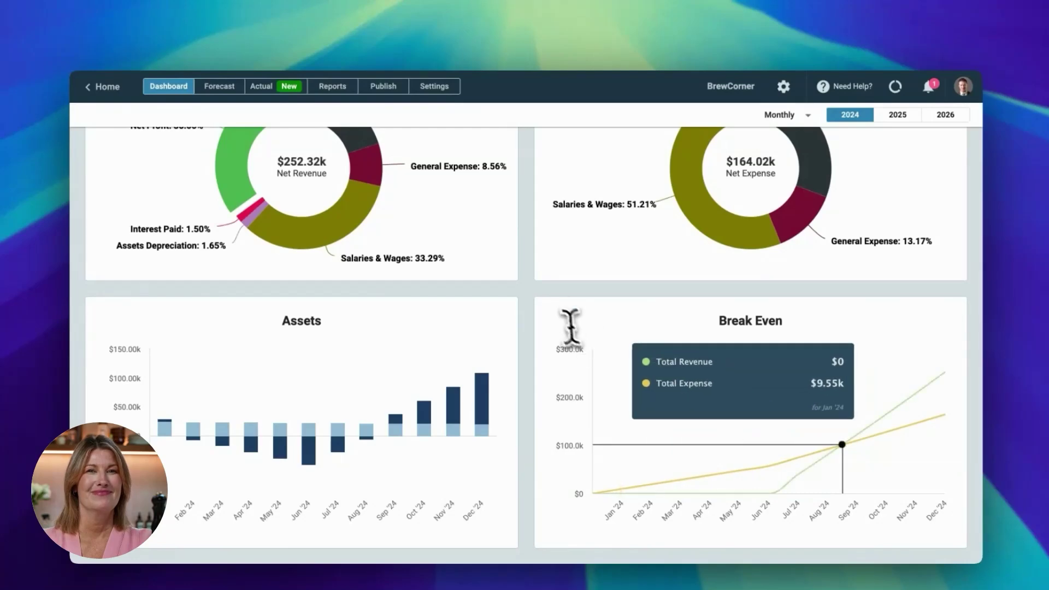
scroll(531, 284, down, 10)
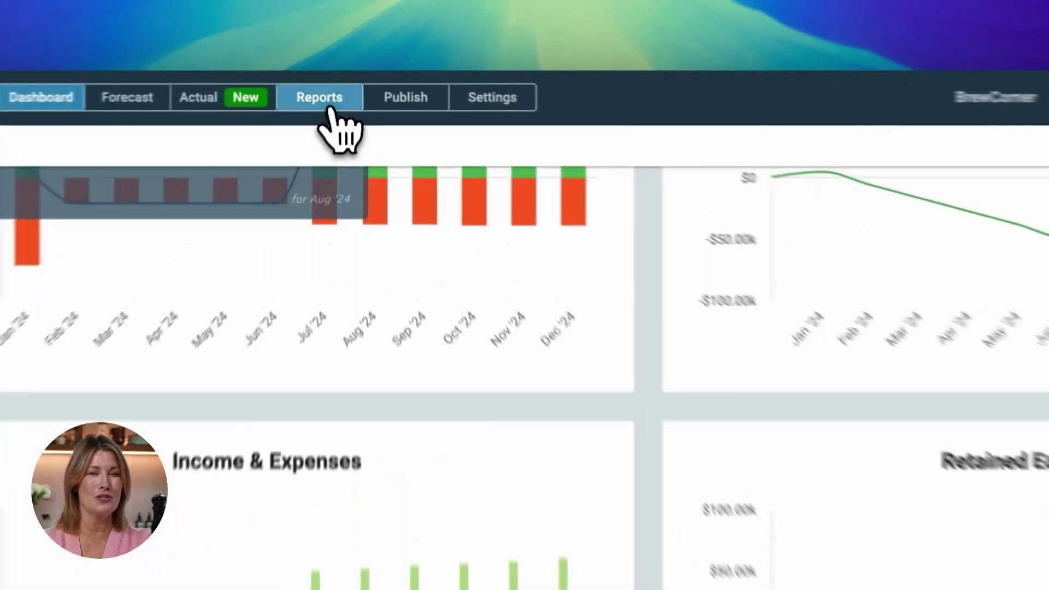
click(332, 88)
scroll(721, 432, down, 5)
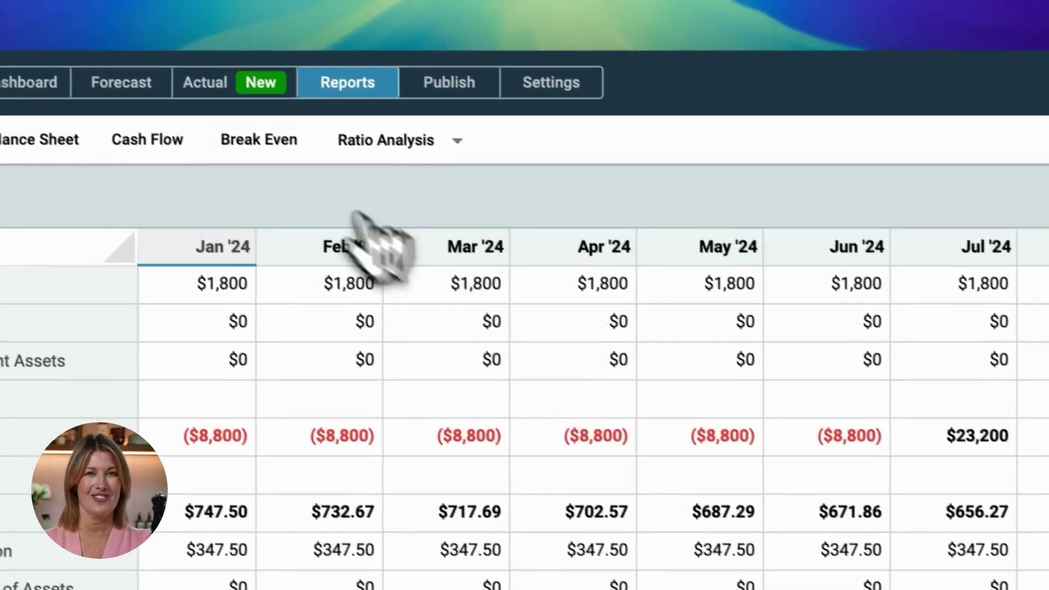
- Go to the BrewCorner business plan document and open its Financial Plan chapter
click(267, 131)
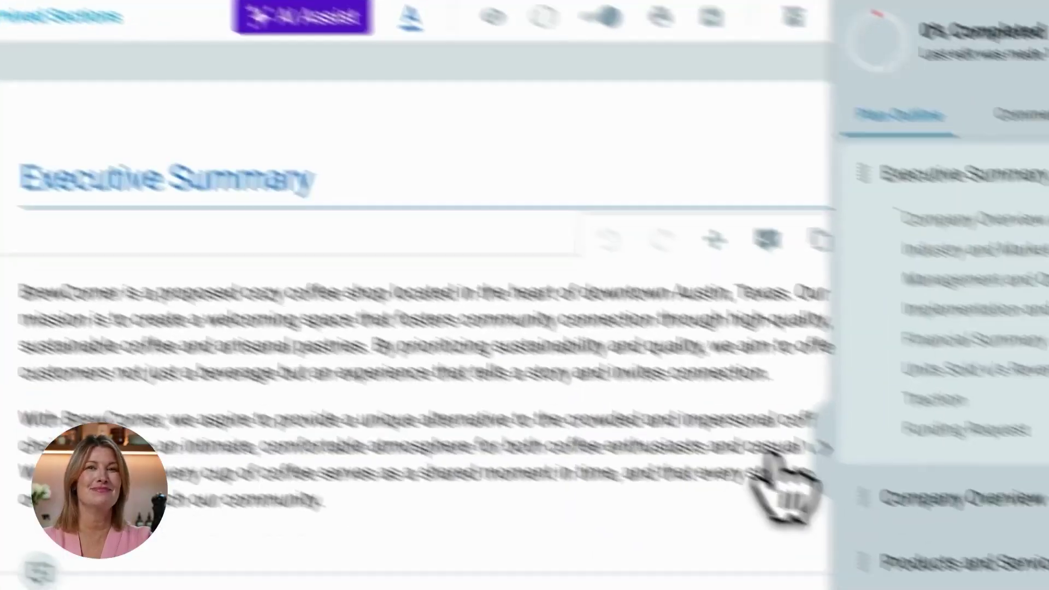
scroll(872, 327, down, 6)
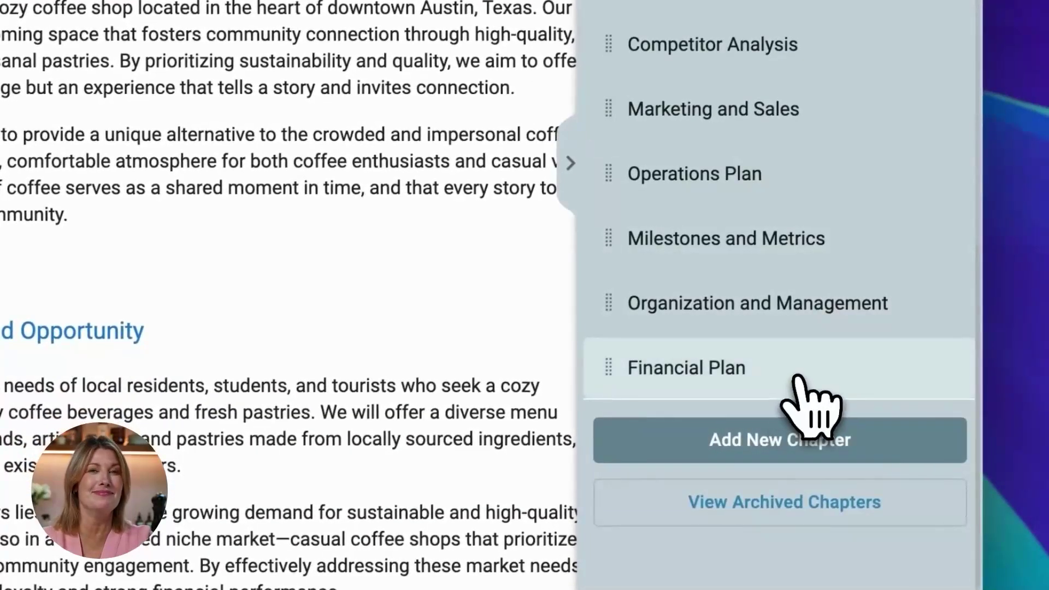
click(795, 380)
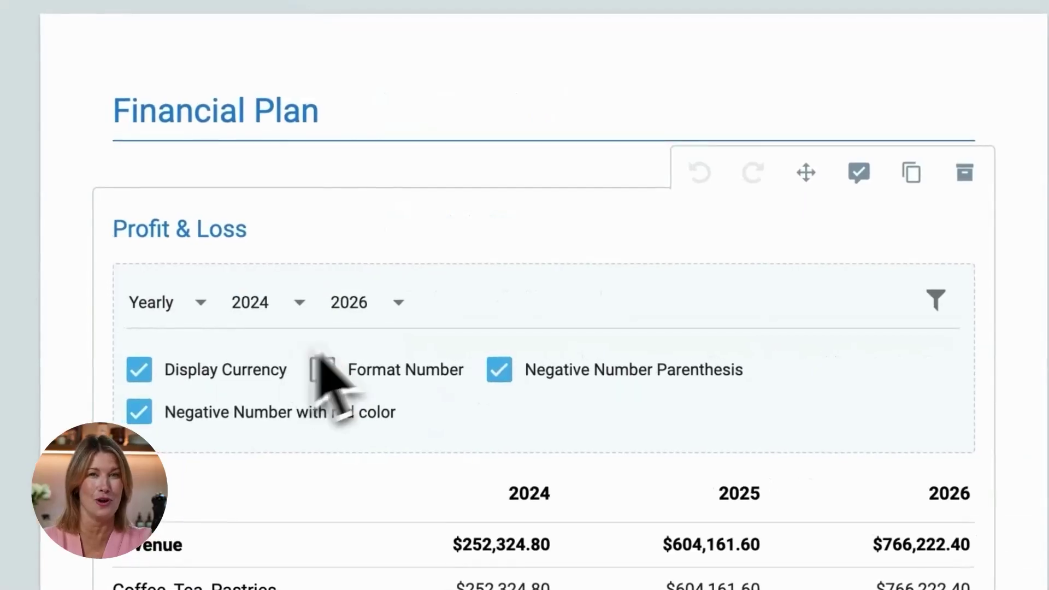
- Review the yearly Profit & Loss table in the Financial Plan chapter, covering revenue, cost of sales, margins and operating expenses
scroll(787, 410, down, 5)
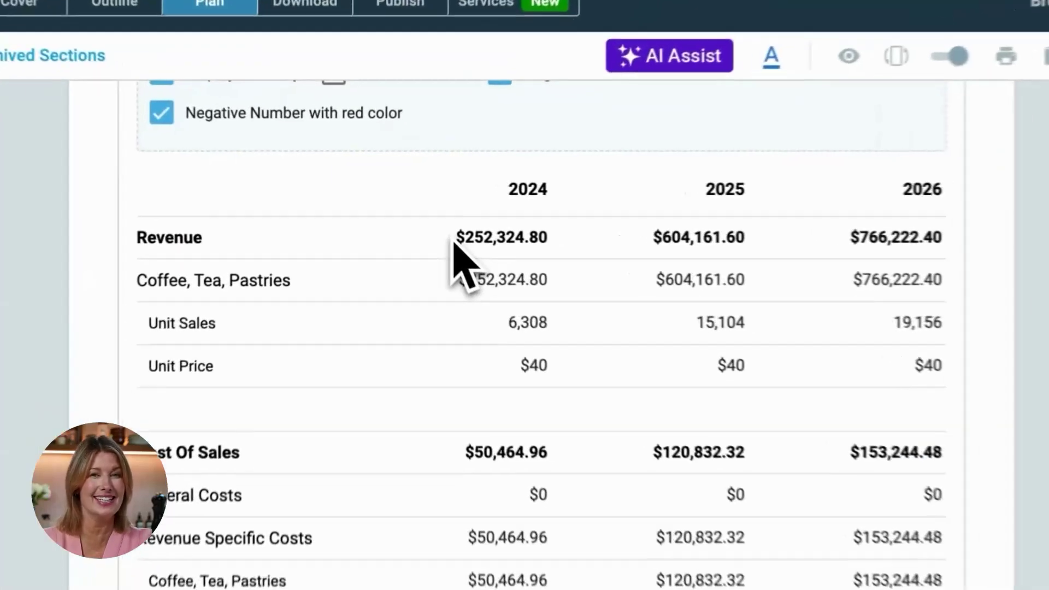
drag(399, 214, 441, 242)
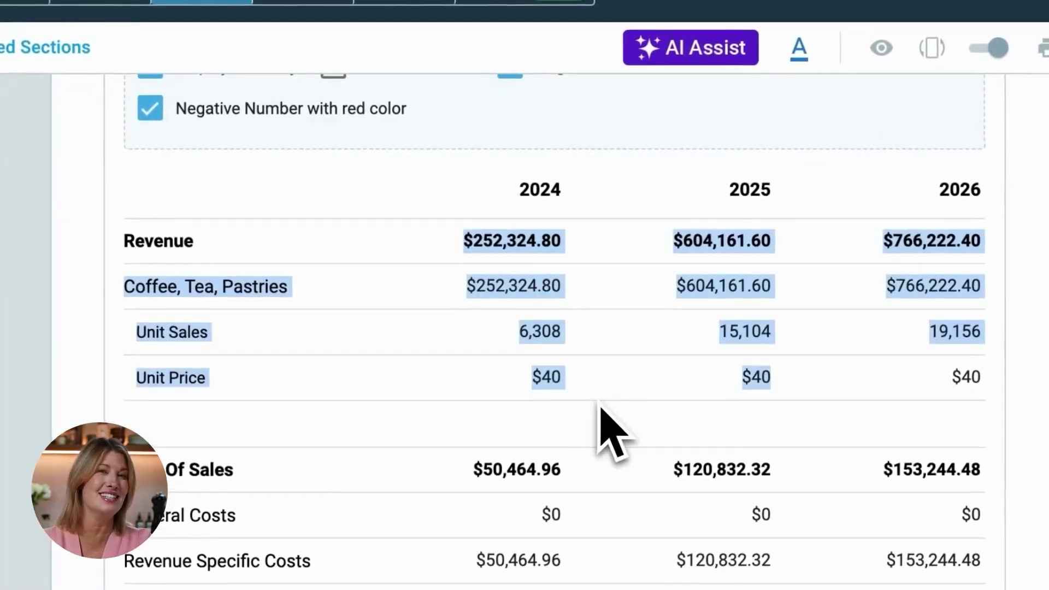
scroll(596, 405, down, 6)
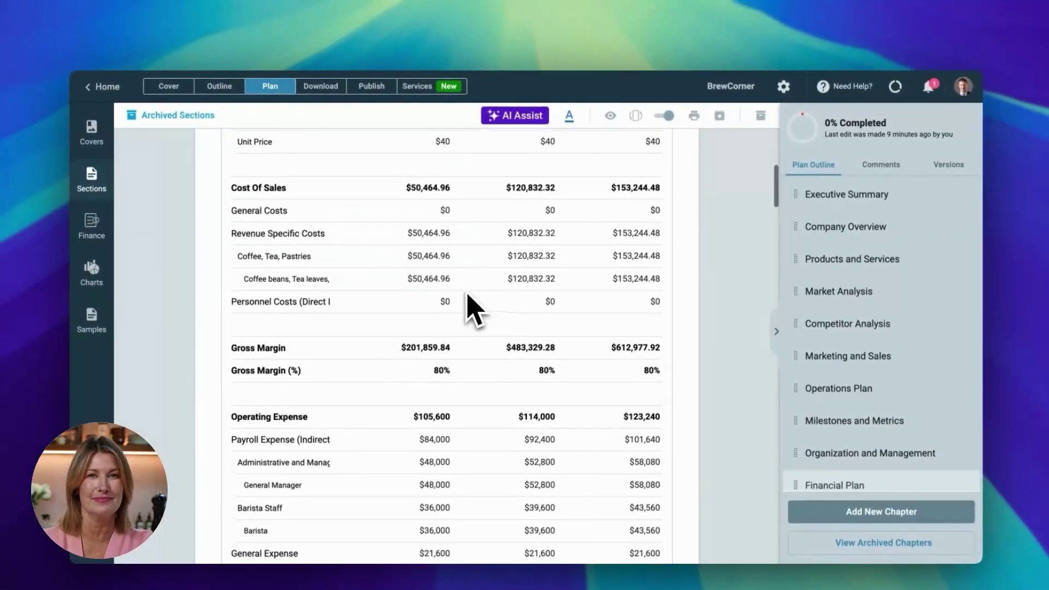
scroll(383, 287, up, 1)
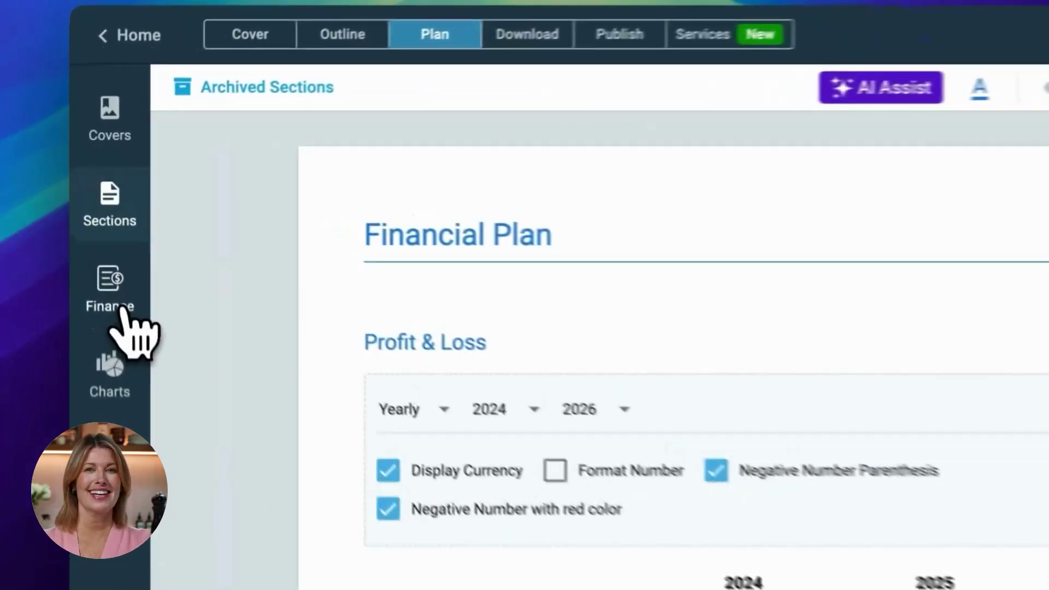
- Insert a Break Even finance chart in the Financial Plan chapter, above the Profit & Loss table
click(100, 239)
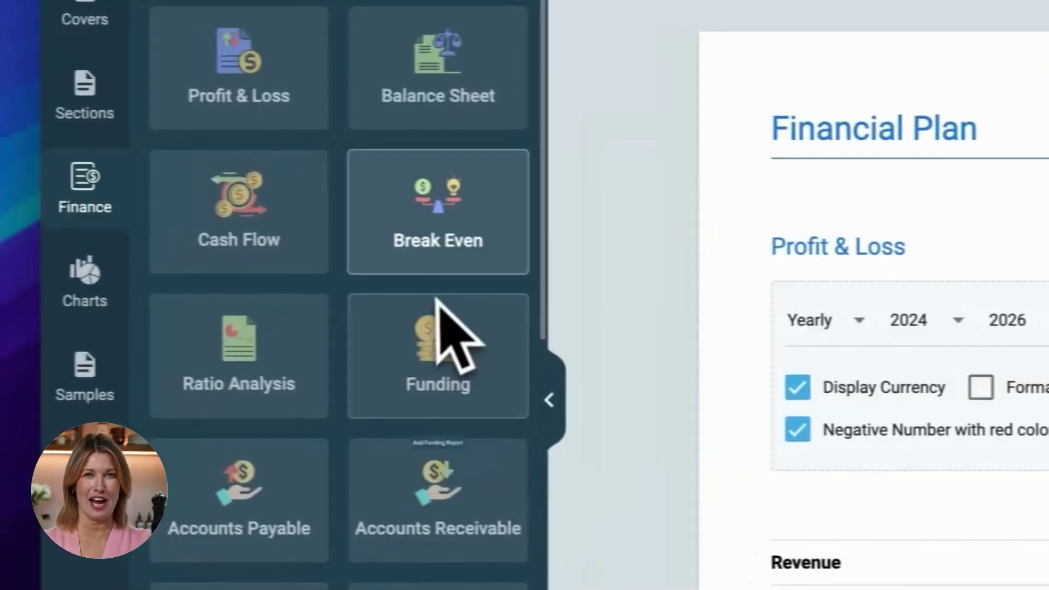
scroll(437, 306, down, 5)
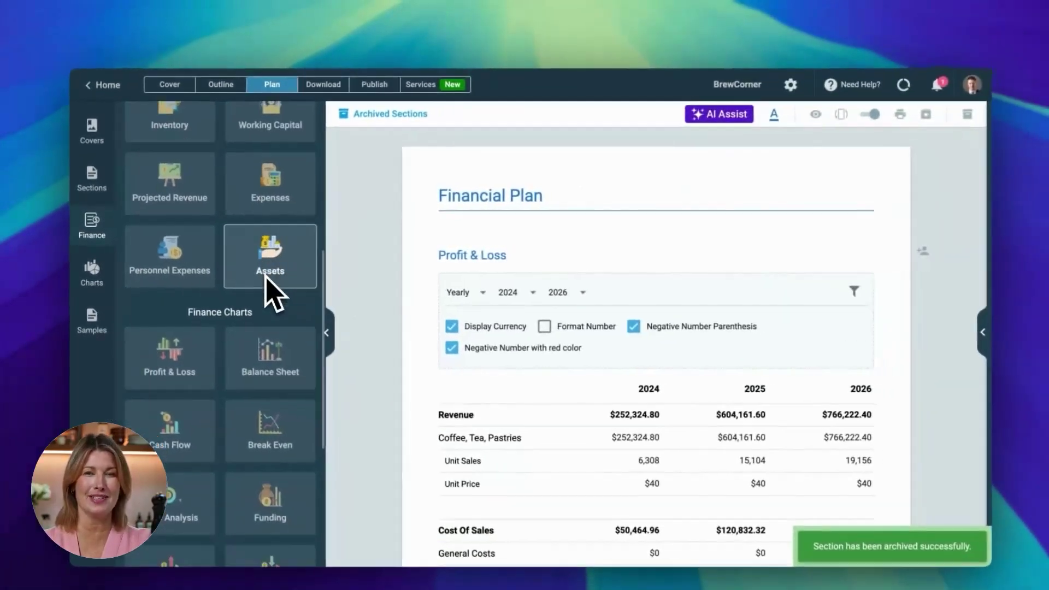
scroll(268, 293, down, 2)
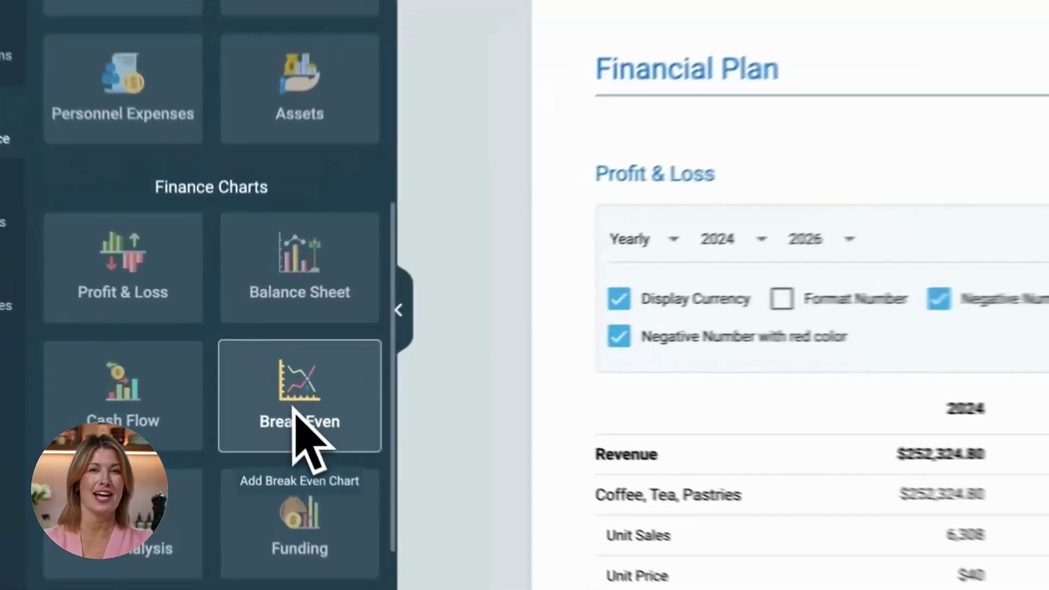
drag(265, 393, 508, 306)
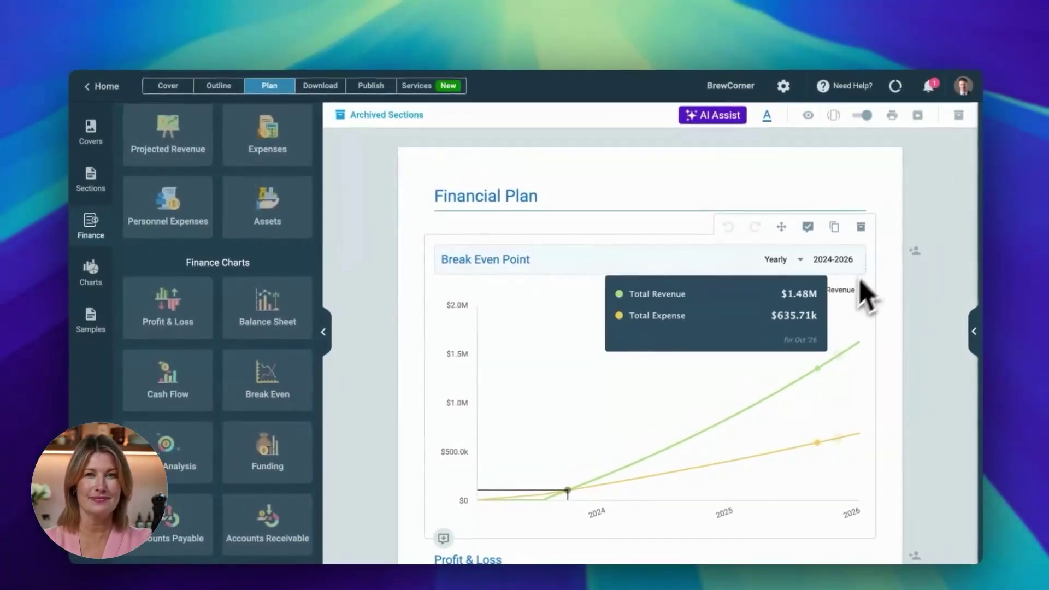
- Look through the available finance reports and charts, and review the chapter list in the plan outline
scroll(265, 311, up, 8)
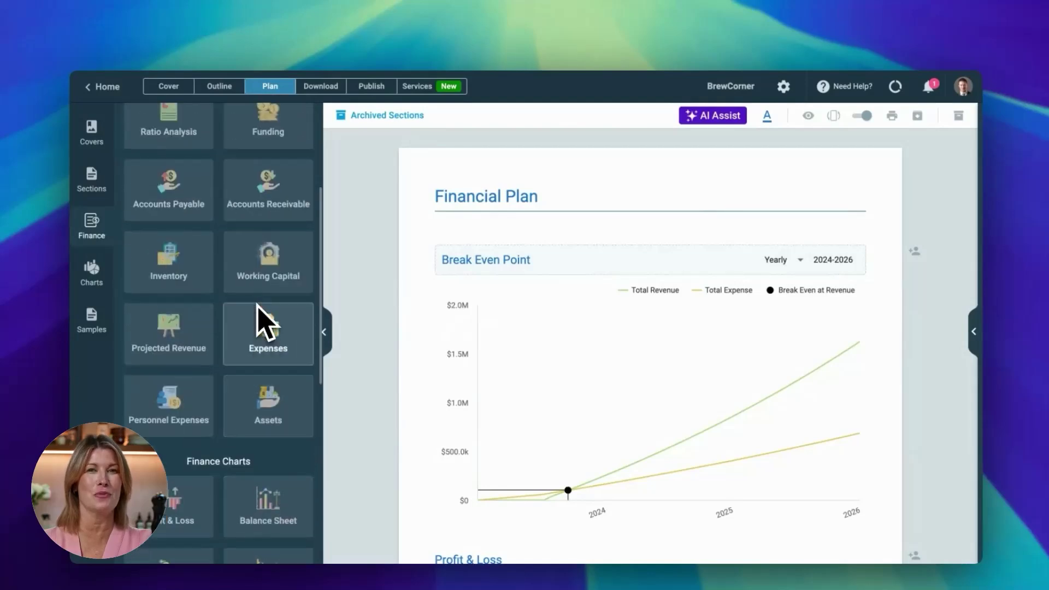
scroll(258, 307, down, 5)
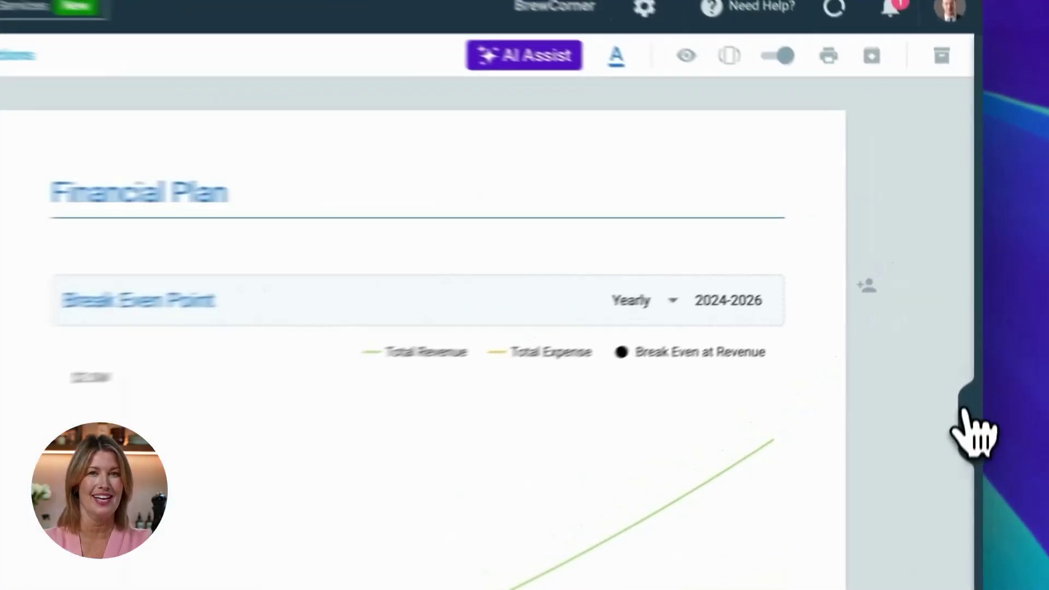
click(971, 332)
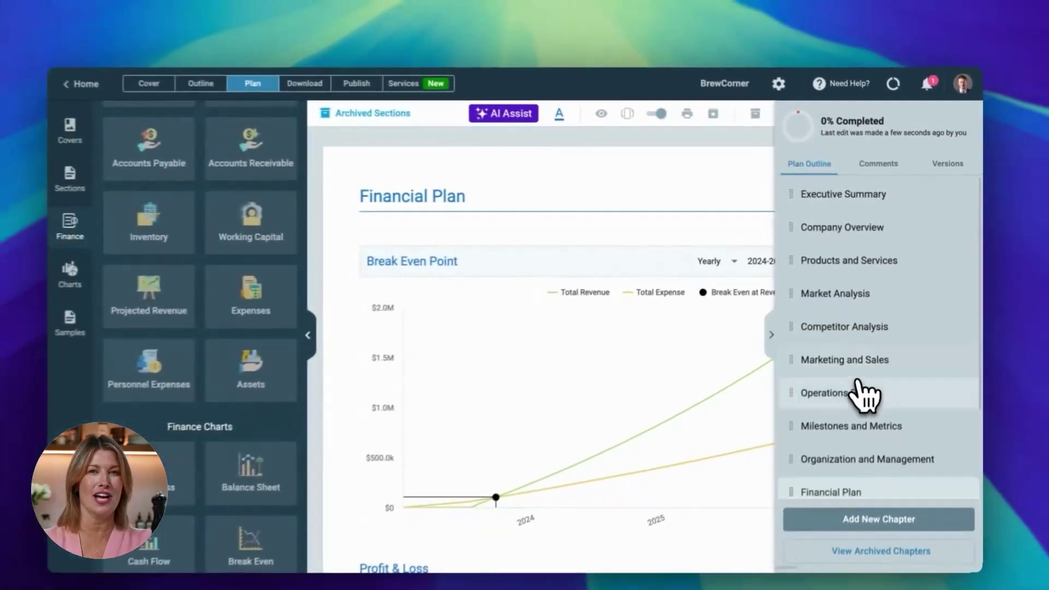
scroll(852, 426, down, 5)
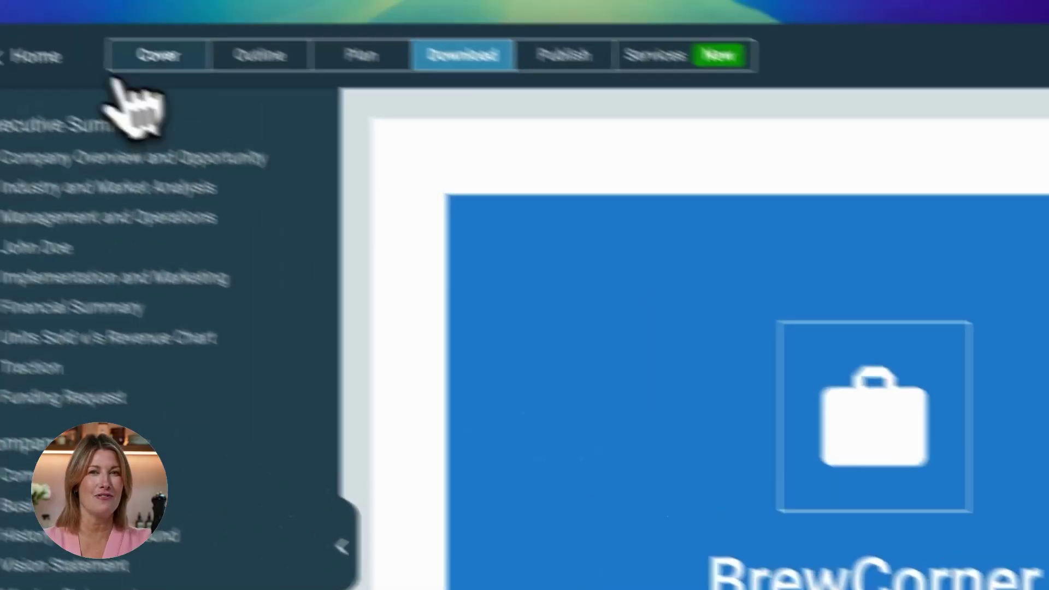
- Open the plan's cover page, browse the available cover designs and check the cover color palette
click(168, 86)
scroll(421, 382, down, 2)
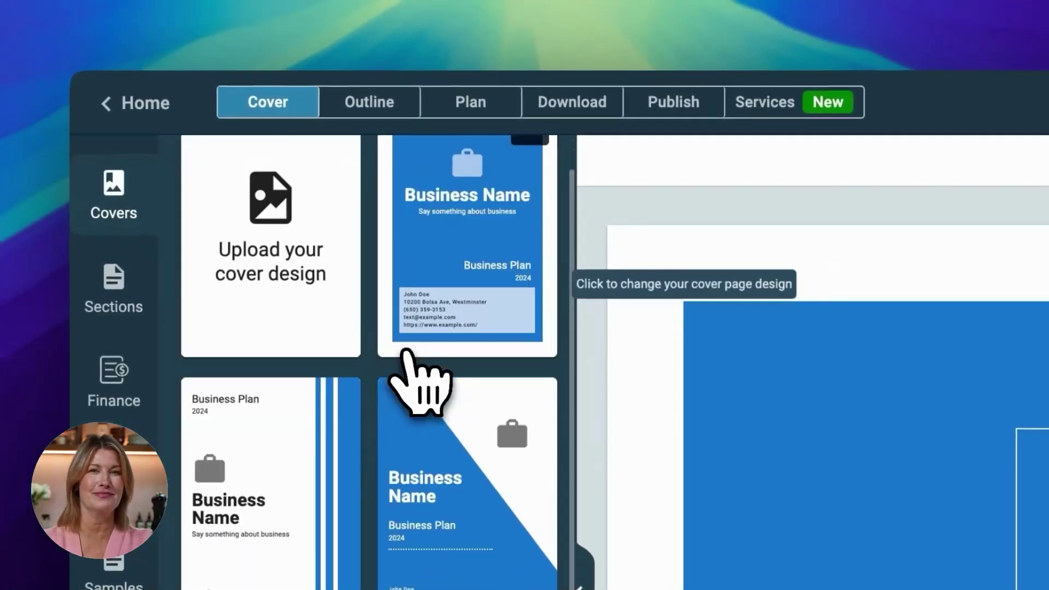
scroll(407, 354, down, 5)
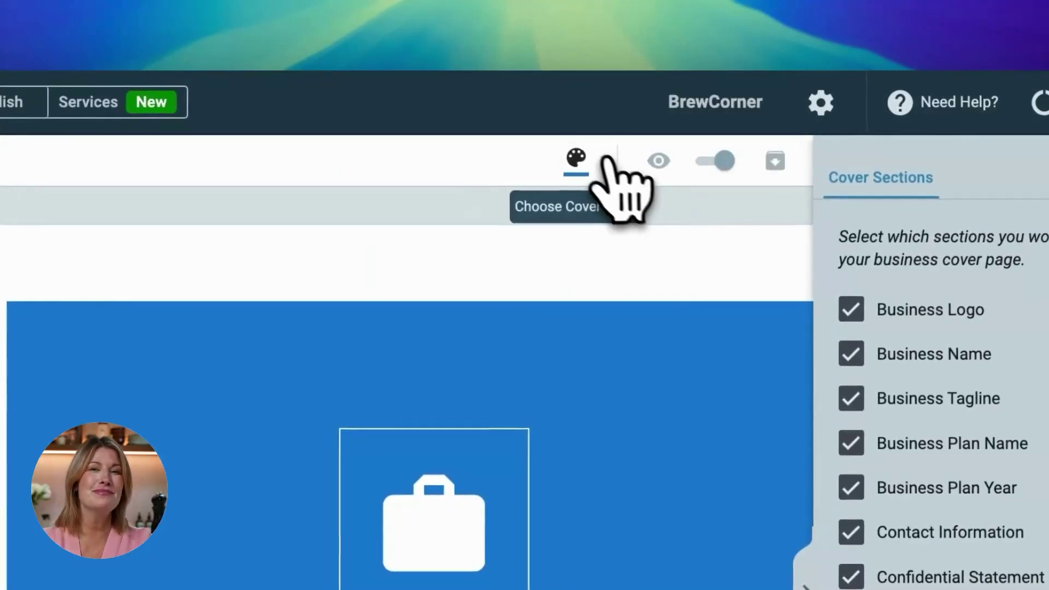
click(590, 158)
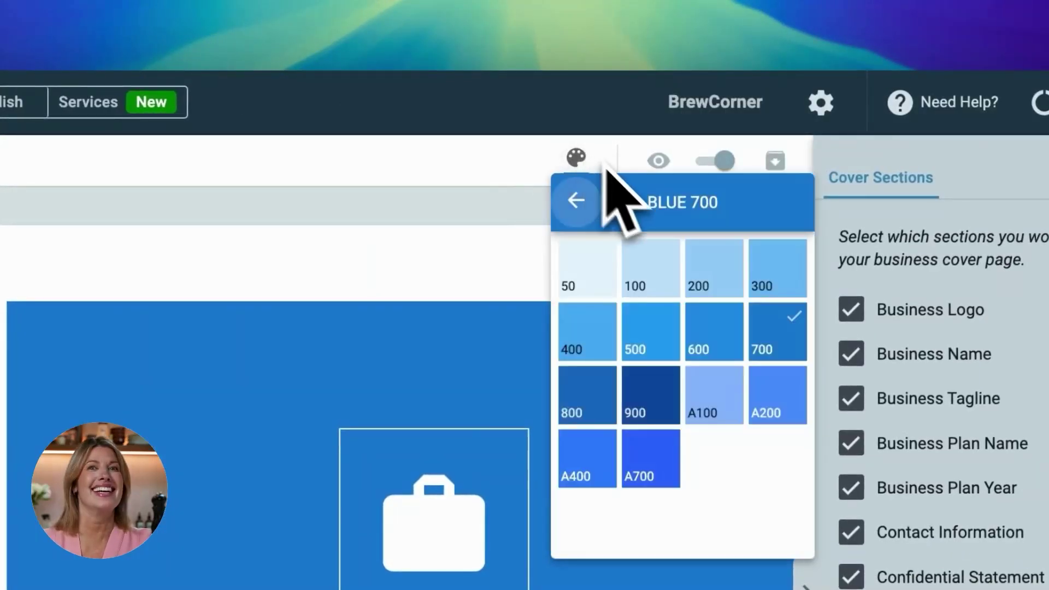
click(549, 156)
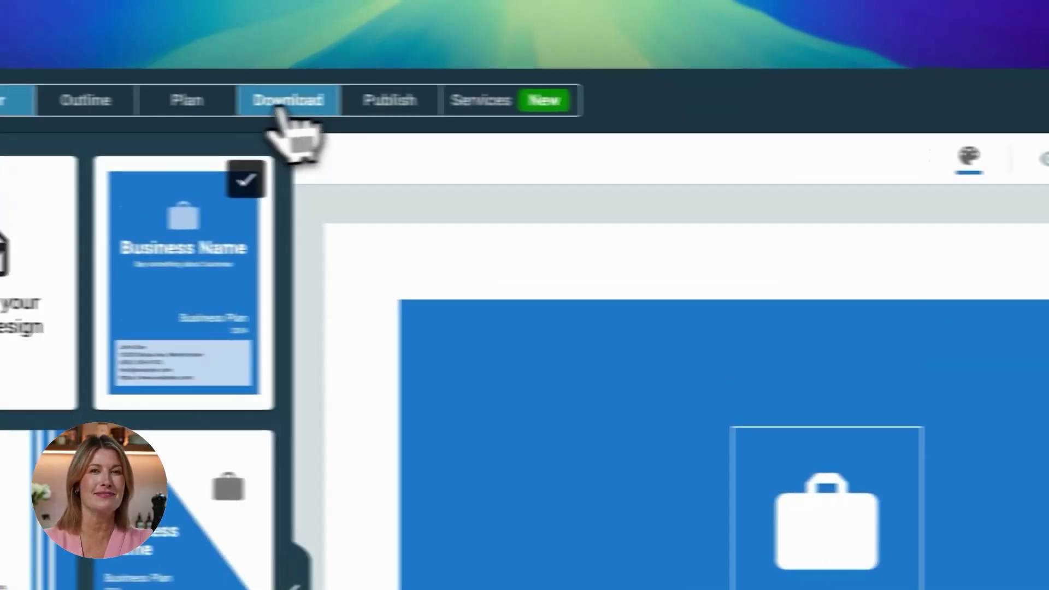
- Open the business plan's download options and review the PDF and Word export choices
click(593, 100)
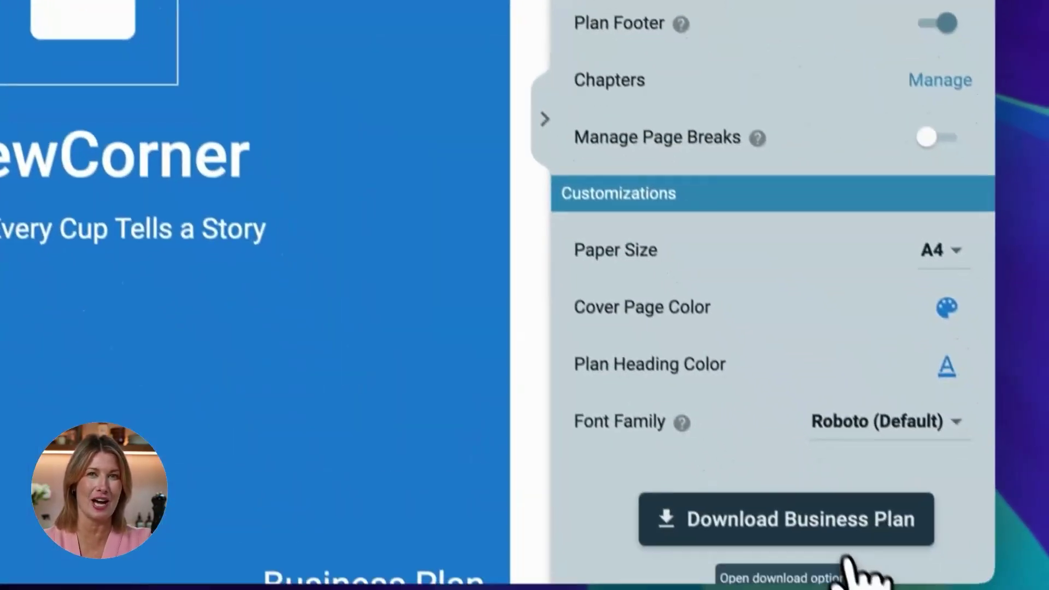
click(836, 539)
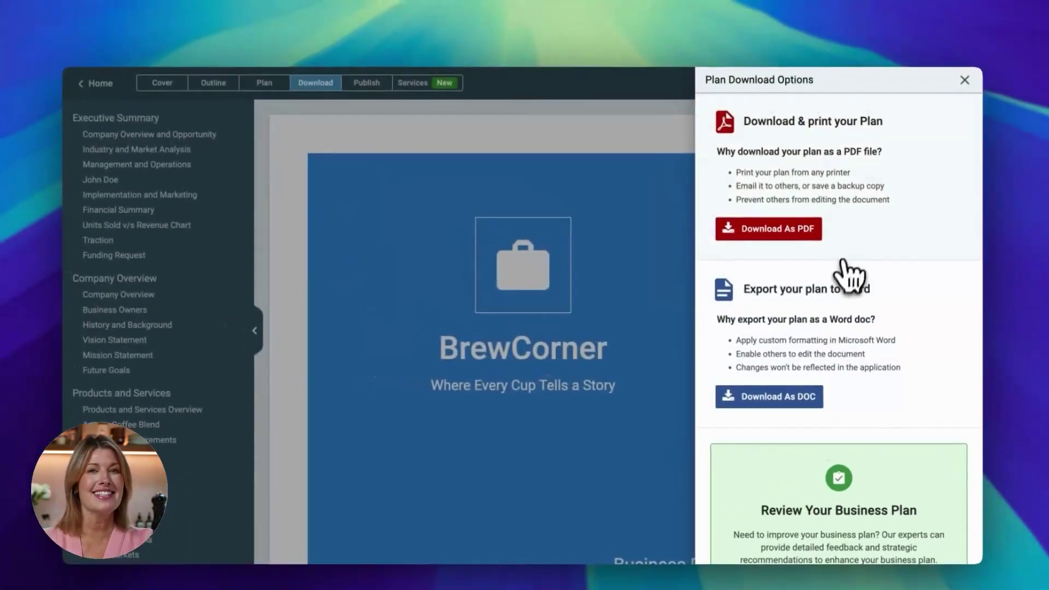
scroll(842, 251, down, 3)
scroll(845, 252, up, 3)
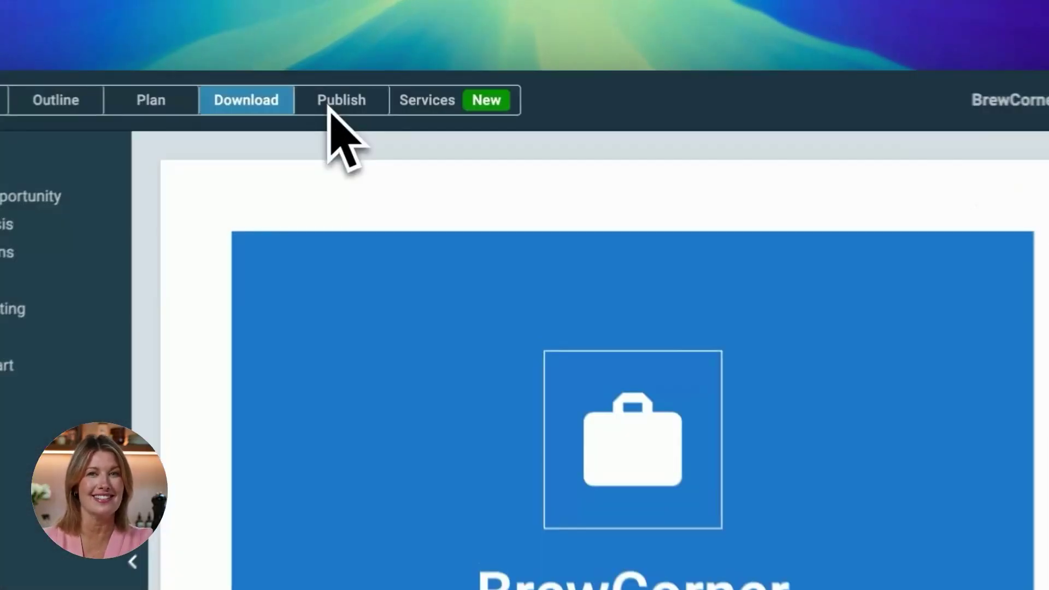
- View the plan's Publish page and open the Services page
click(378, 86)
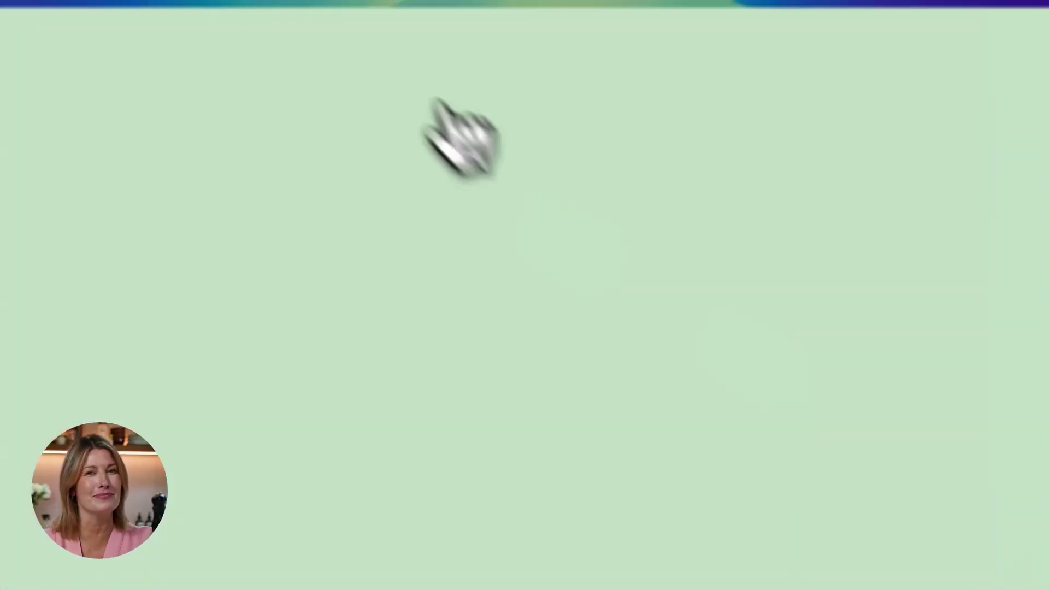
click(435, 103)
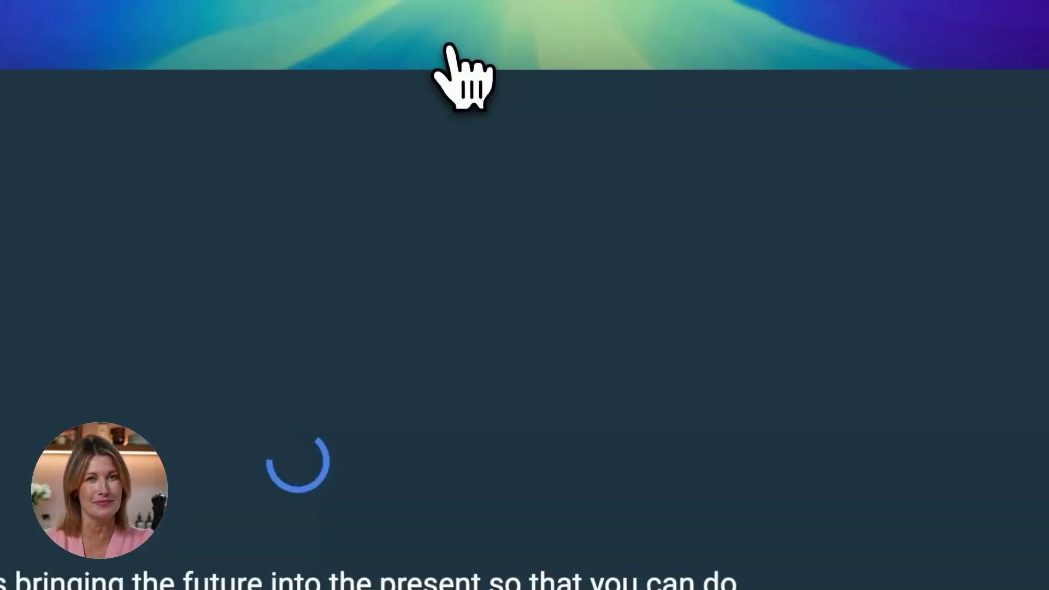